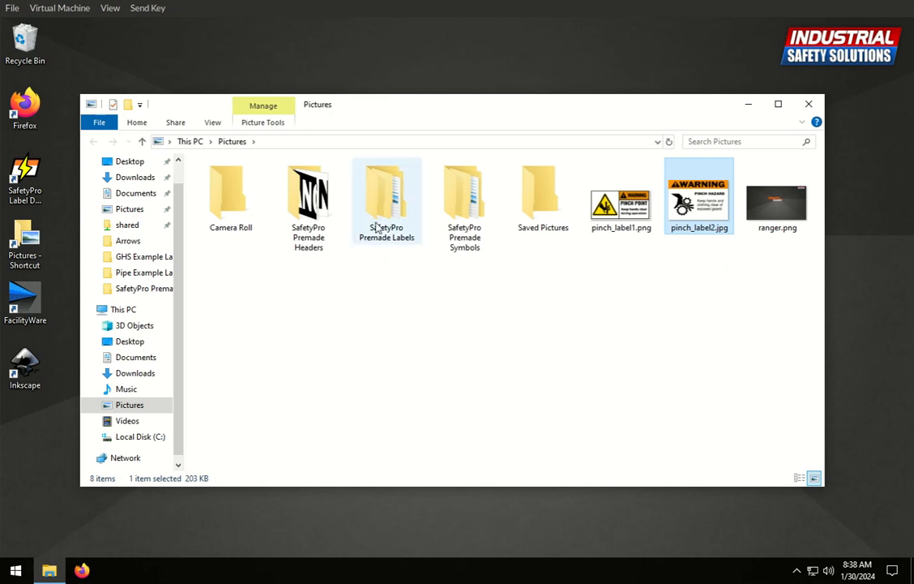
Launch SafetyPro Label Designer from the desktop.
{"action": "left_click", "coordinate": [13, 176]}
{"action": "double_click", "coordinate": [12, 172]}
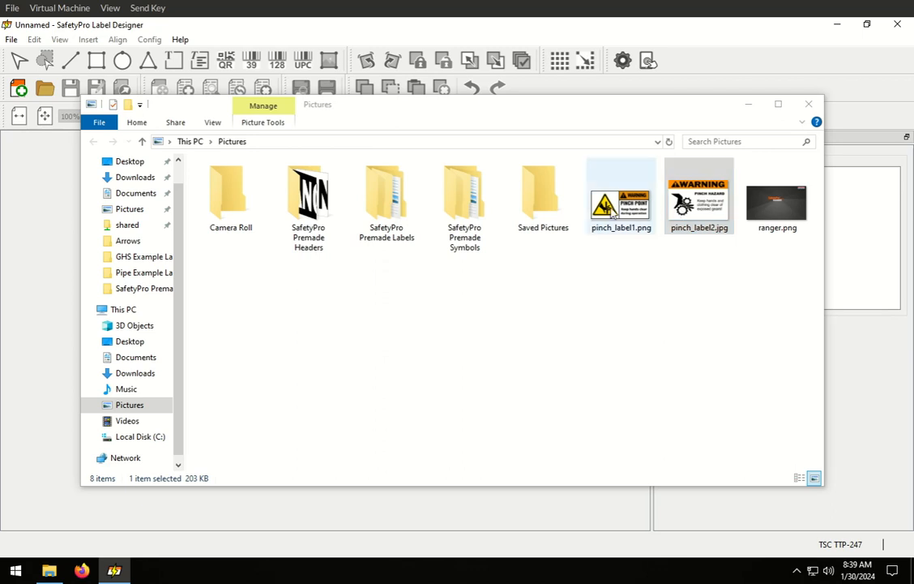
Look over pinch_label1.png and pinch_label2.jpg in the Pictures folder, and return to SafetyPro Label Designer.
{"action": "left_click", "coordinate": [625, 208]}
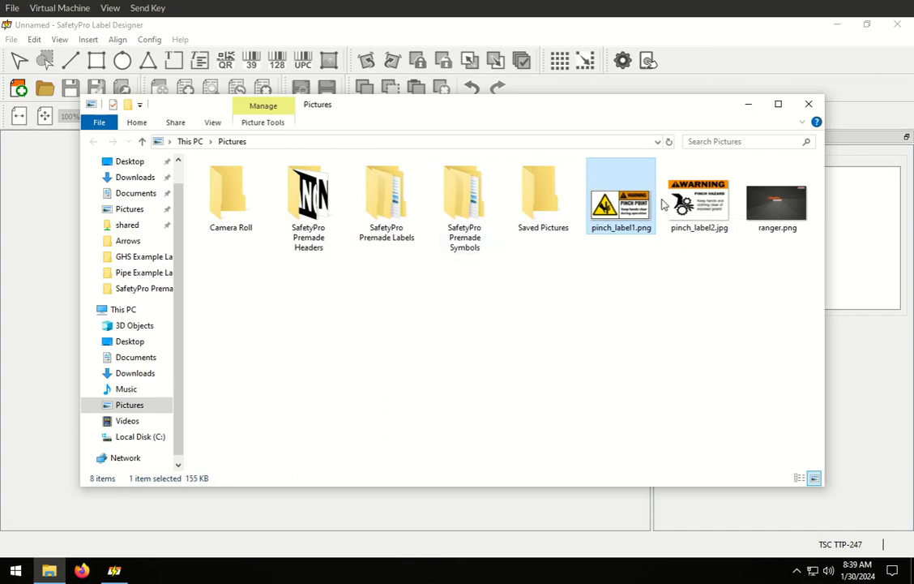
{"action": "left_click", "coordinate": [52, 156]}
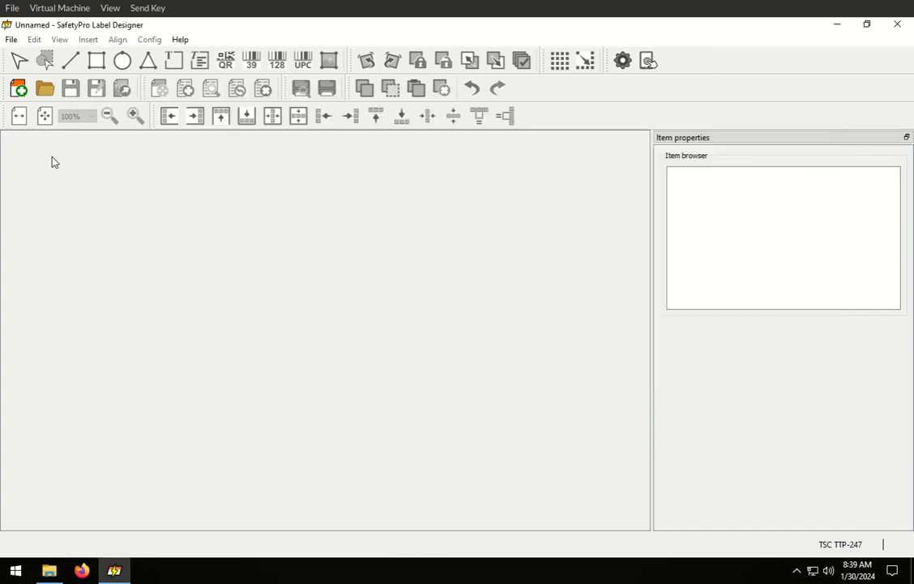
{"action": "left_click", "coordinate": [49, 571]}
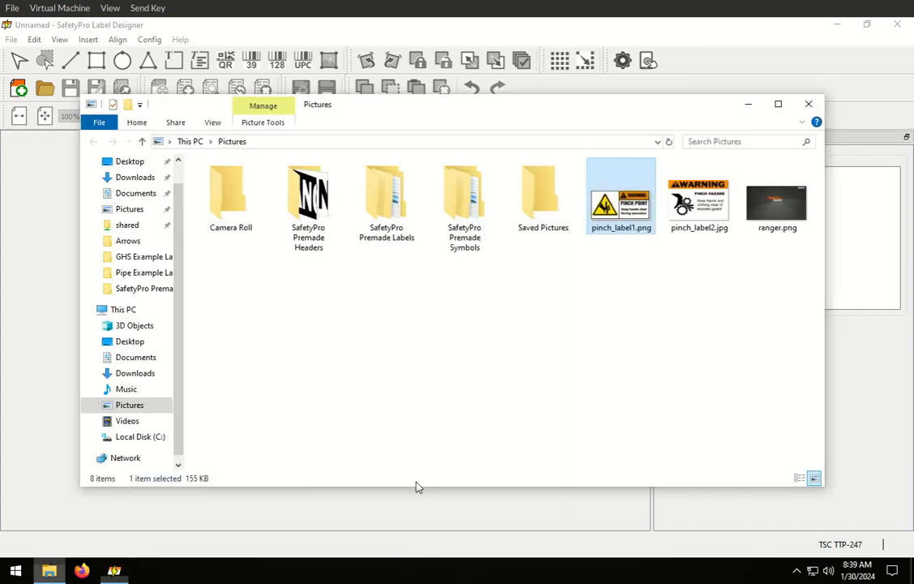
{"action": "left_click", "coordinate": [698, 207]}
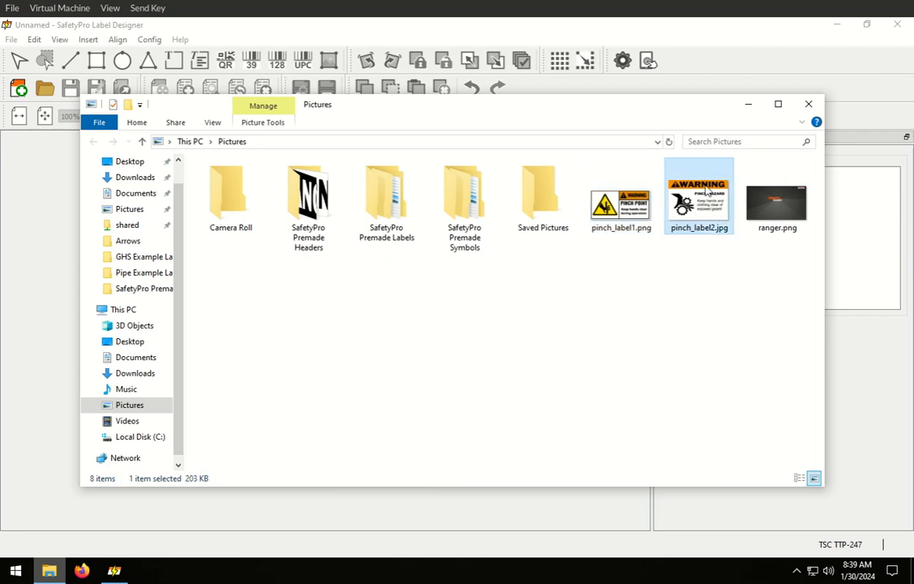
{"action": "left_click", "coordinate": [56, 334]}
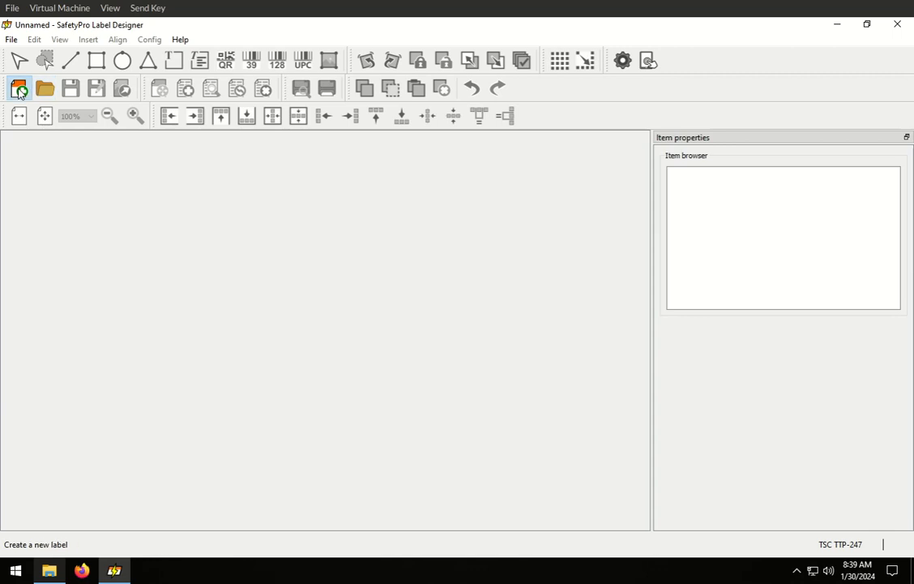
Create a new landscape label for the TSC TTP-247 using 4.0 in Continuous Vinyl with a 6.0 in length.
{"action": "left_click", "coordinate": [20, 91]}
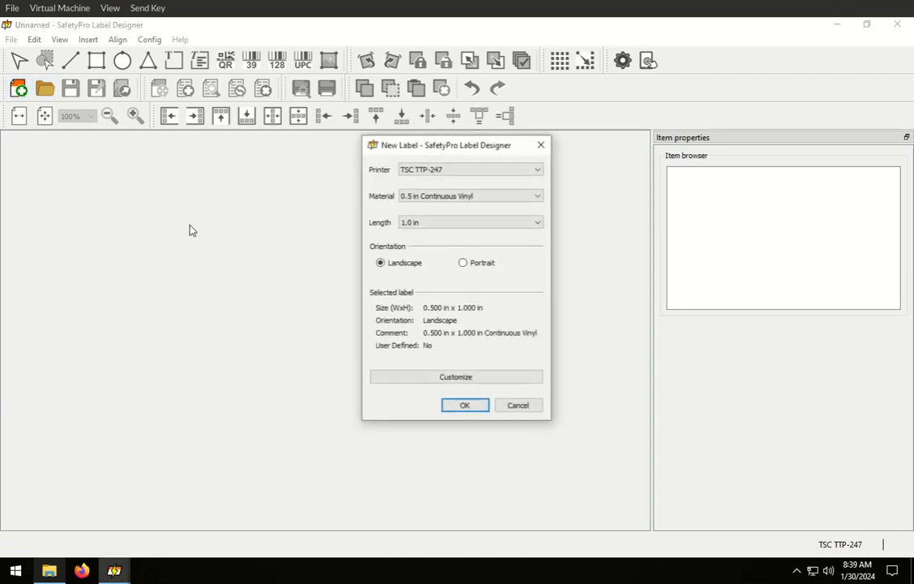
{"action": "left_click", "coordinate": [443, 204]}
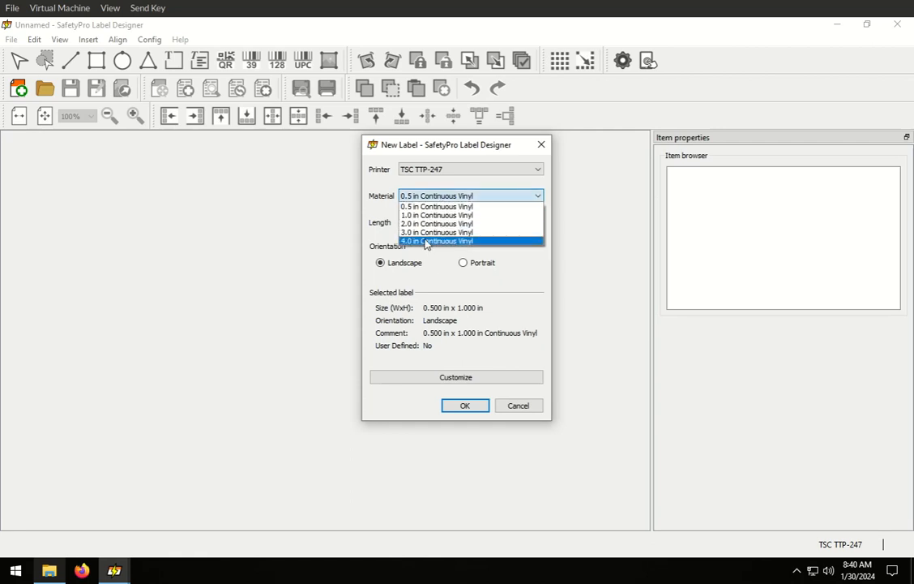
{"action": "left_click", "coordinate": [425, 240]}
{"action": "left_click", "coordinate": [425, 228]}
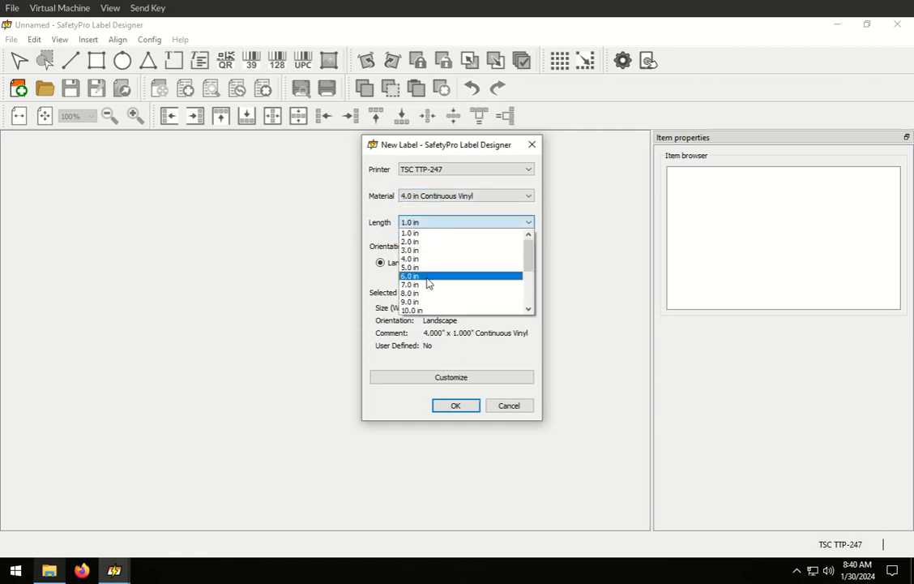
{"action": "left_click", "coordinate": [429, 277]}
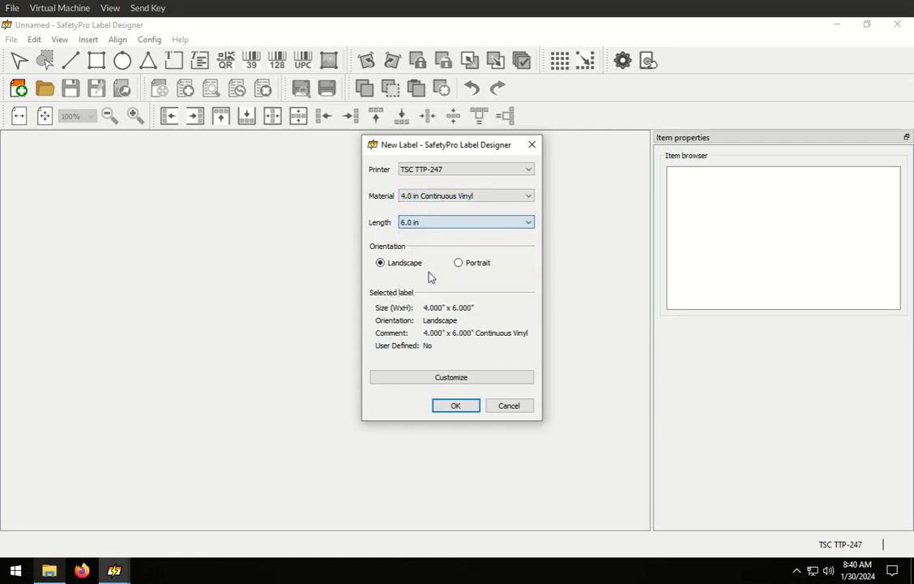
{"action": "left_click", "coordinate": [457, 407]}
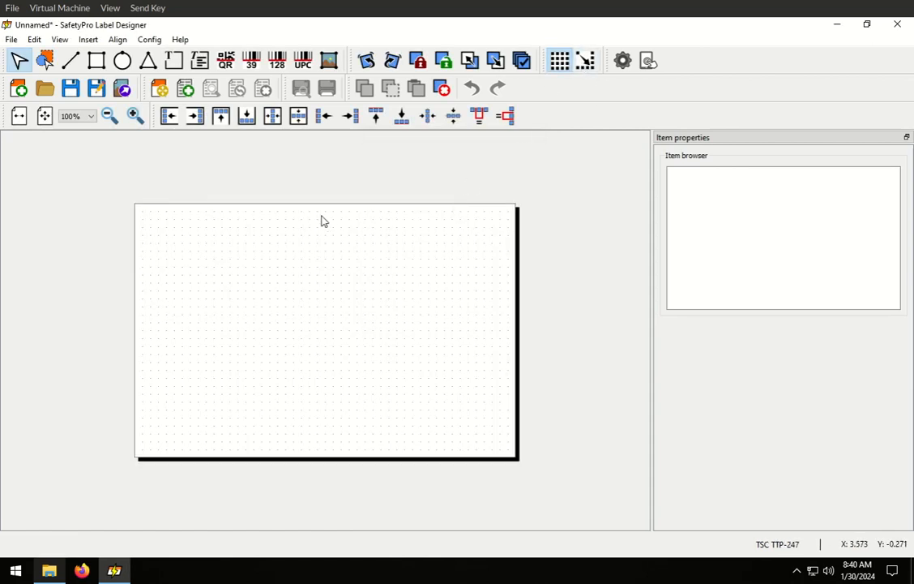
Turn on snapping to the grid and insert the picture pinch_label2.jpg near the label's upper-left corner.
{"action": "left_click", "coordinate": [581, 66]}
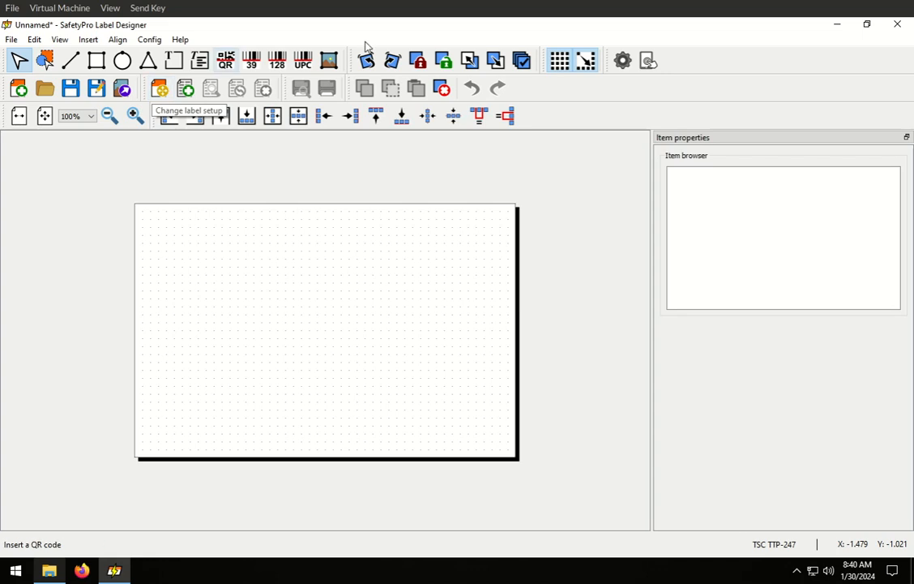
{"action": "left_click", "coordinate": [329, 65]}
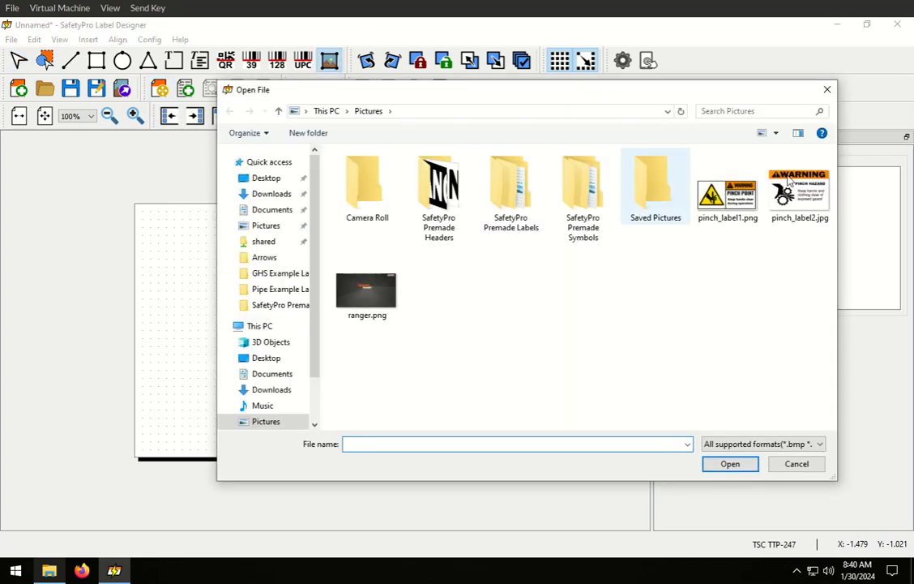
{"action": "left_click", "coordinate": [798, 185]}
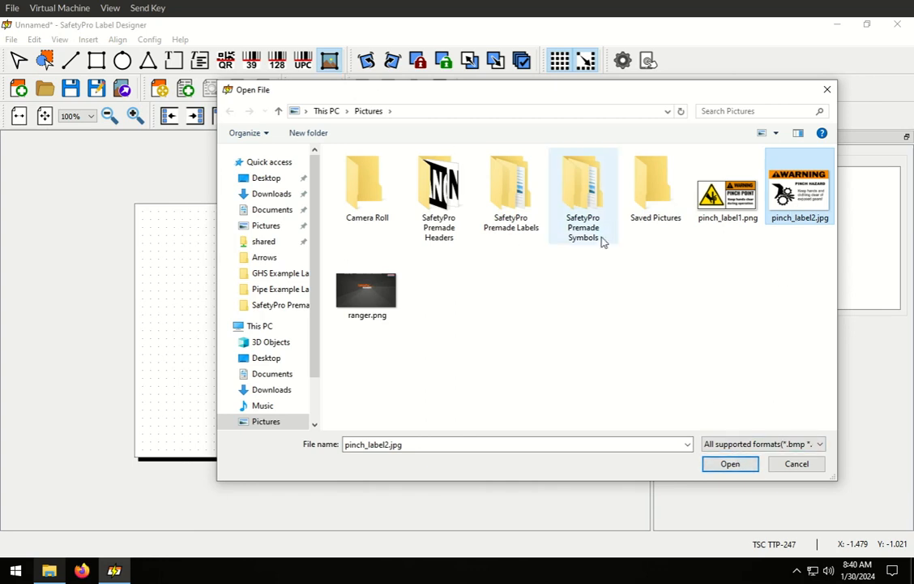
{"action": "left_click", "coordinate": [739, 463]}
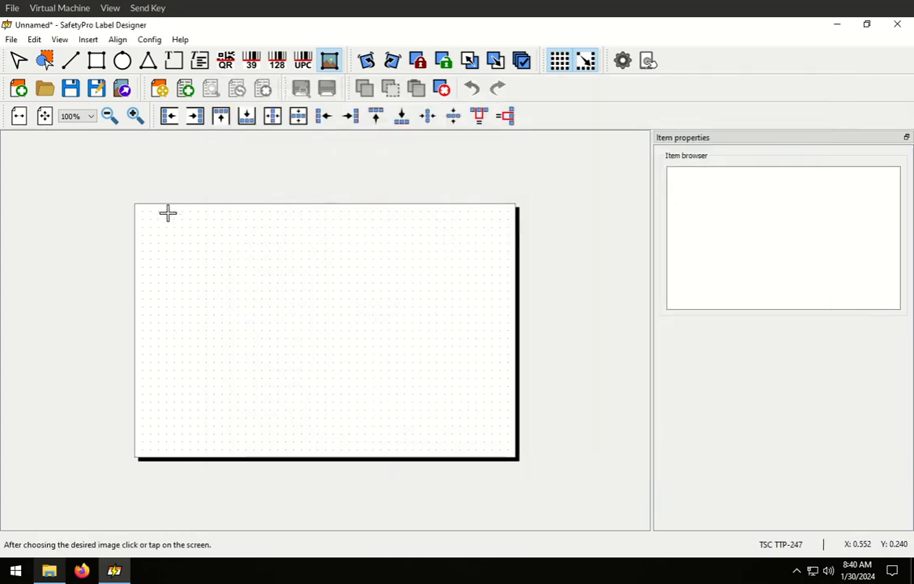
{"action": "left_click", "coordinate": [143, 209]}
Align the inserted picture with the label's upper-left corner by setting its position to X 0 and Y 0.
{"action": "left_click_drag", "start_coordinate": [300, 264], "coordinate": [313, 281]}
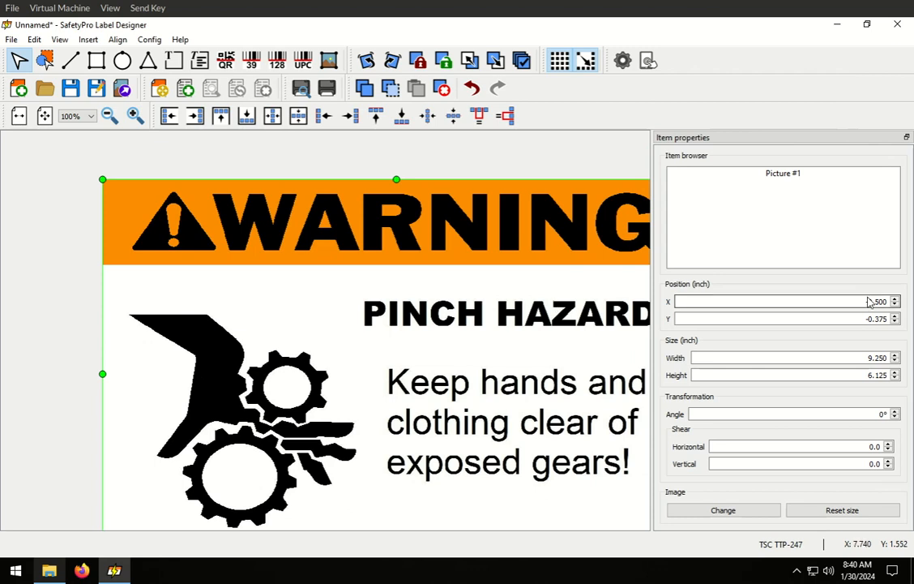
{"action": "left_click_drag", "start_coordinate": [265, 224], "coordinate": [313, 256]}
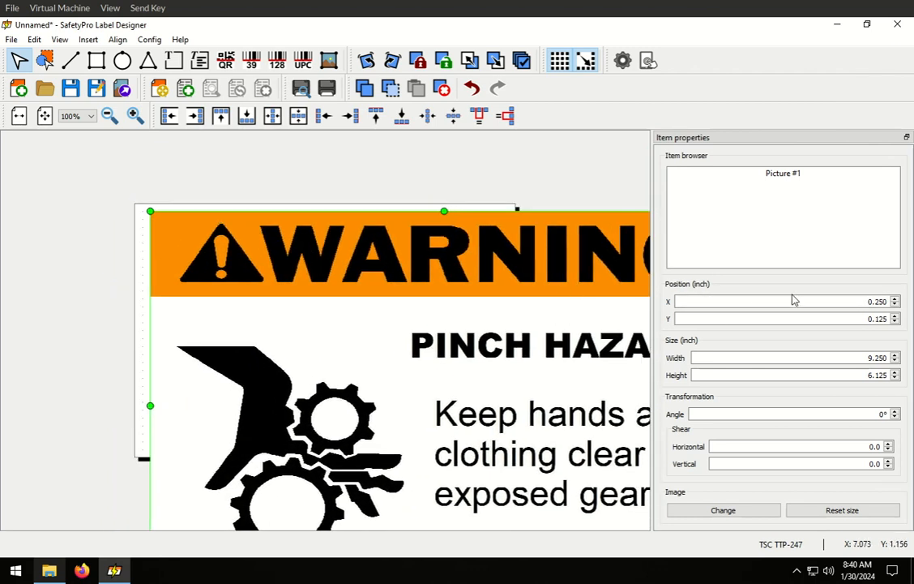
{"action": "double_click", "coordinate": [865, 303]}
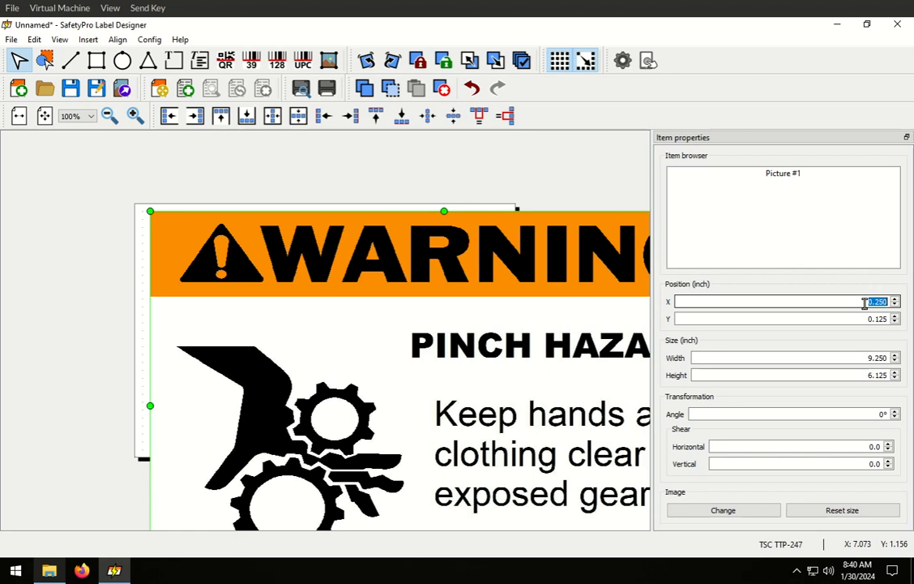
{"action": "type", "text": "0"}
{"action": "key", "text": "Tab"}
{"action": "type", "text": "0"}
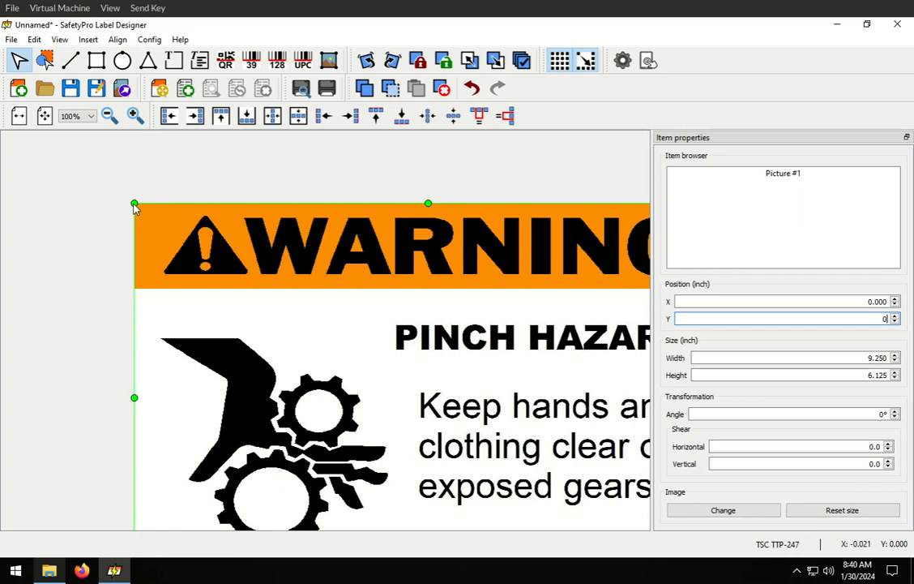
{"action": "key", "text": "Tab"}
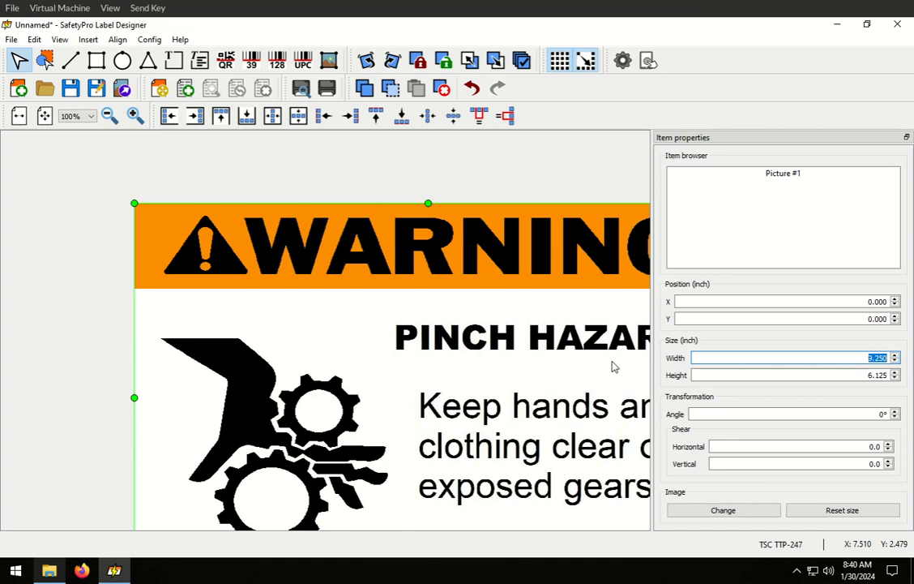
Resize the picture to 6 in wide and 4 in high so it fills the label, and deselect it.
{"action": "type", "text": "6"}
{"action": "key", "text": "Tab"}
{"action": "type", "text": "4"}
{"action": "key", "text": "Tab"}
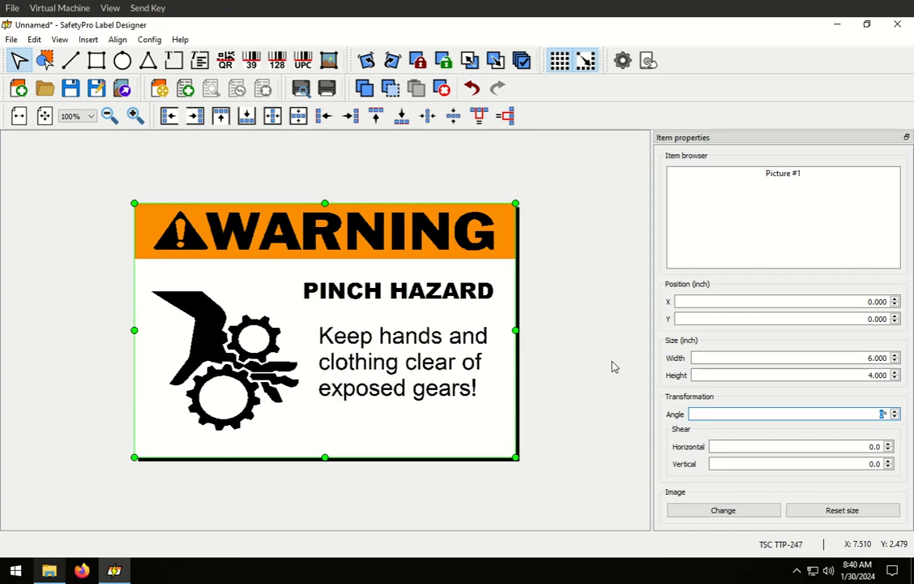
{"action": "left_click", "coordinate": [583, 198]}
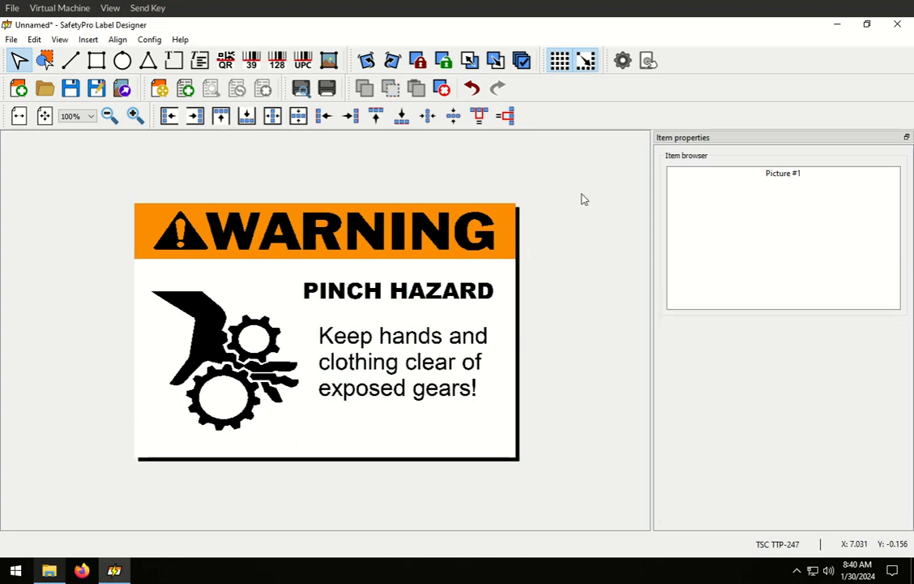
Lock the warning picture in place on the label and check the lock by reselecting it.
{"action": "left_click", "coordinate": [280, 235]}
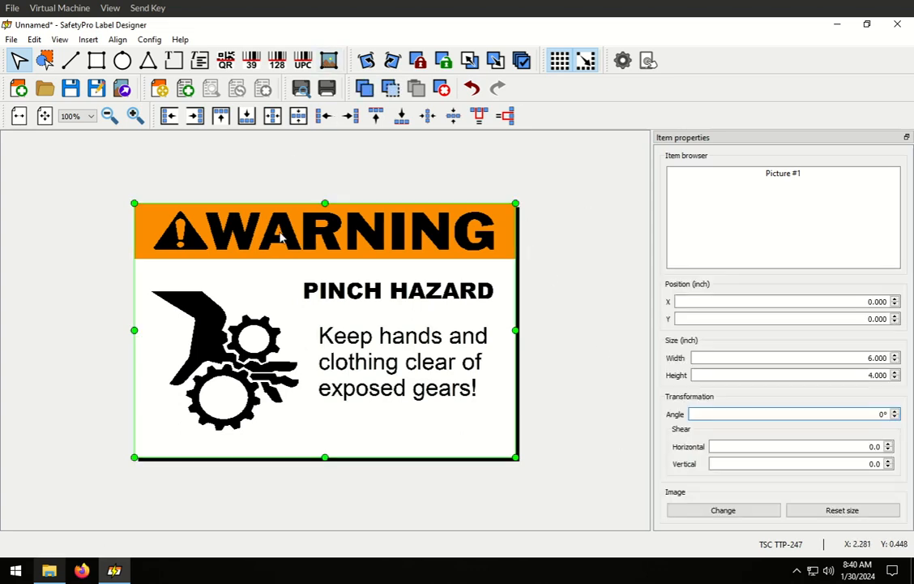
{"action": "left_click", "coordinate": [418, 60]}
{"action": "left_click", "coordinate": [565, 205]}
{"action": "left_click", "coordinate": [447, 237]}
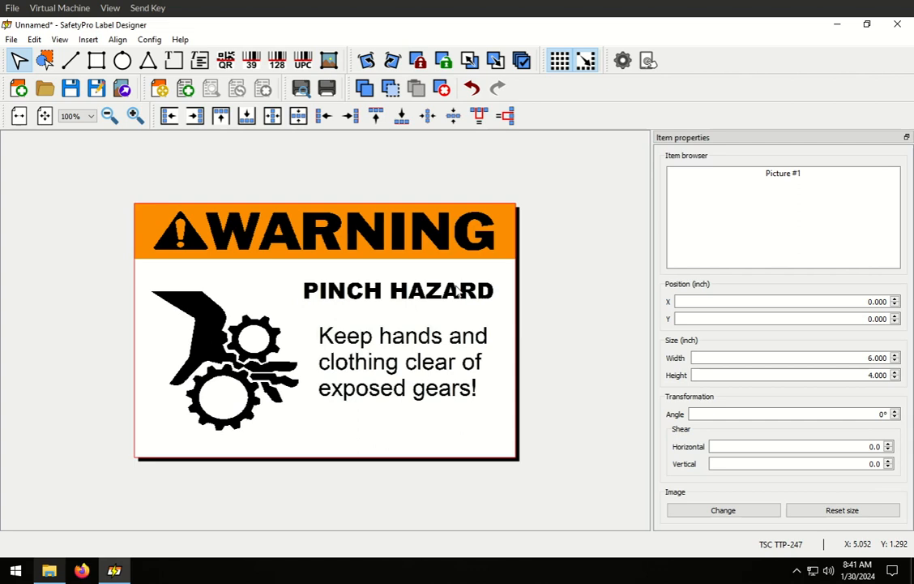
{"action": "left_click", "coordinate": [556, 220]}
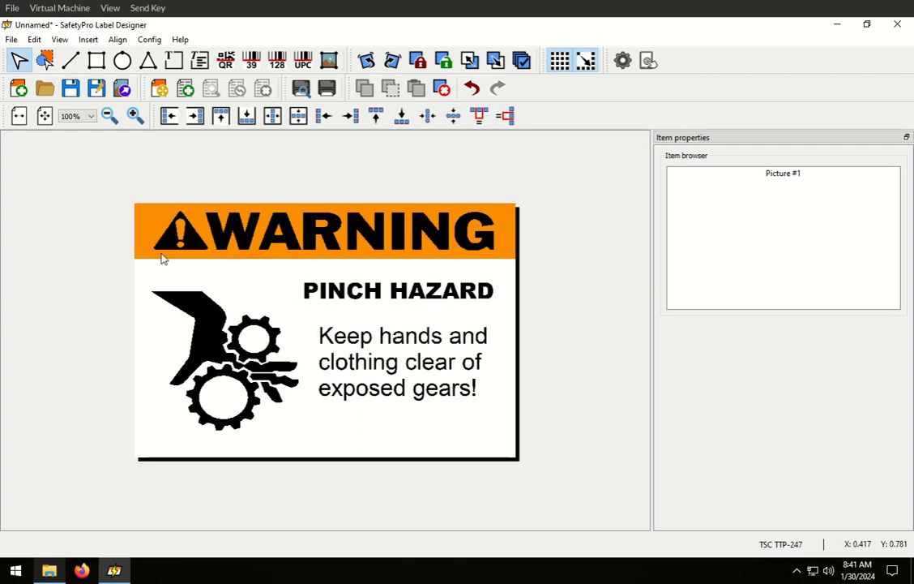
Examine the edge quality of the picture's gears and lettering at higher magnification, and return to a full view of the label.
{"action": "scroll", "coordinate": [227, 298], "scroll_direction": "up", "scroll_amount": 2}
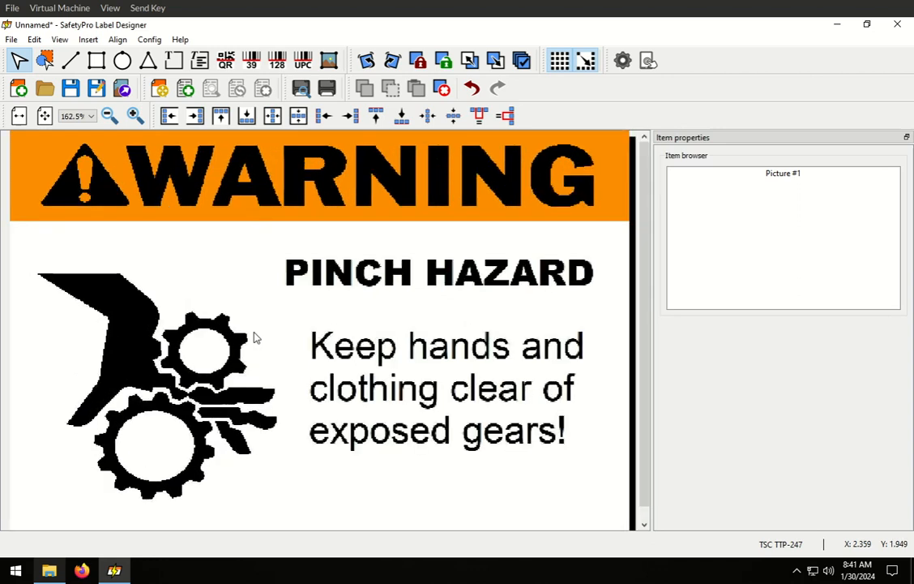
{"action": "scroll", "coordinate": [254, 337], "scroll_direction": "up", "scroll_amount": 2}
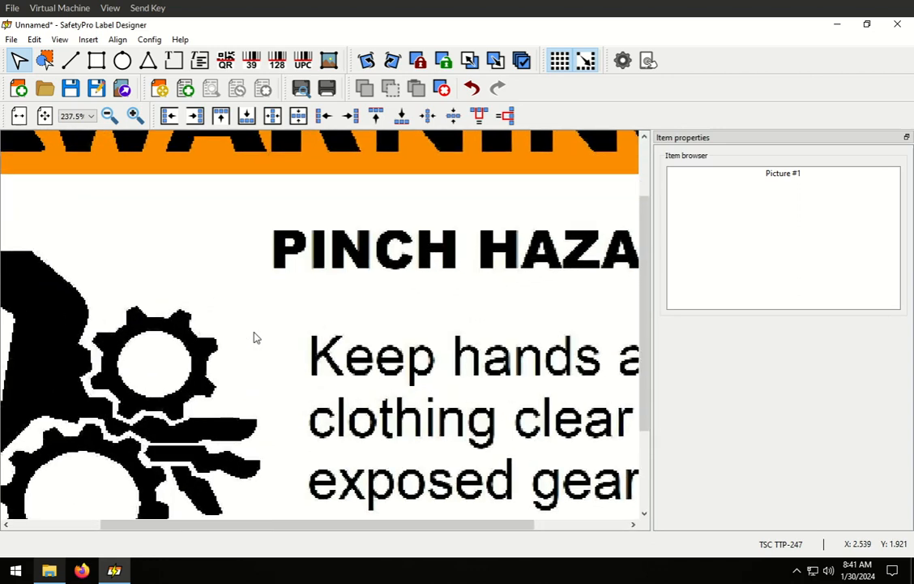
{"action": "scroll", "coordinate": [254, 337], "scroll_direction": "down", "scroll_amount": 1}
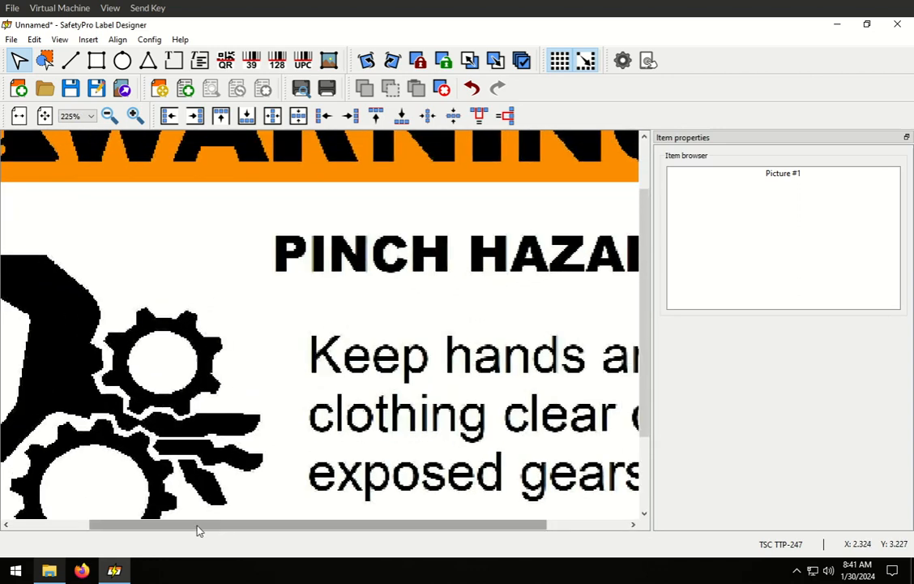
{"action": "left_click_drag", "start_coordinate": [199, 526], "coordinate": [108, 526]}
{"action": "scroll", "coordinate": [240, 442], "scroll_direction": "up", "scroll_amount": 4}
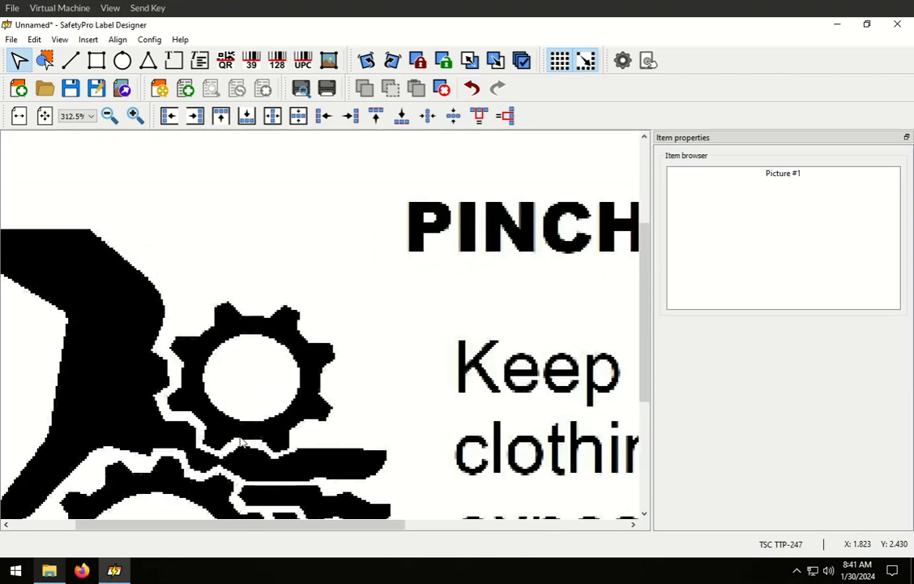
{"action": "scroll", "coordinate": [241, 442], "scroll_direction": "down", "scroll_amount": 5}
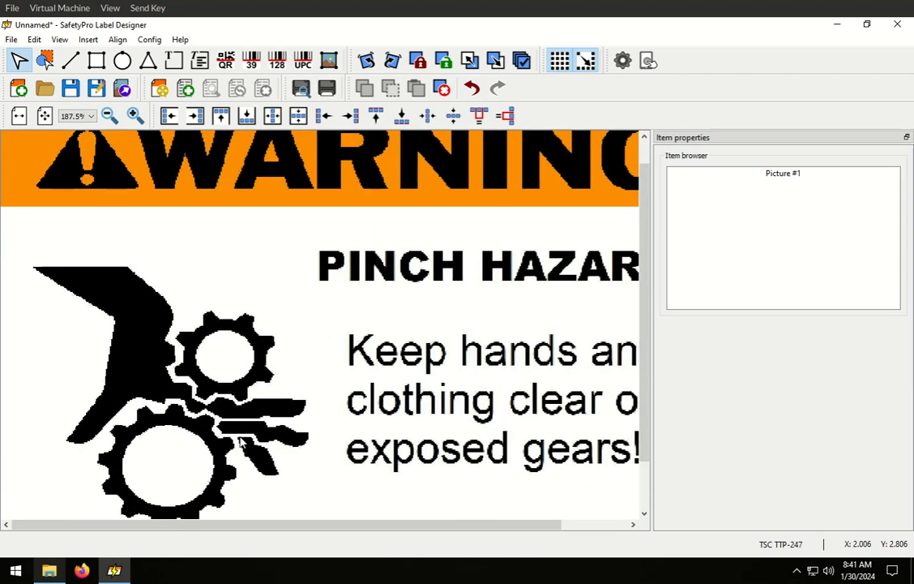
{"action": "scroll", "coordinate": [241, 442], "scroll_direction": "down", "scroll_amount": 3}
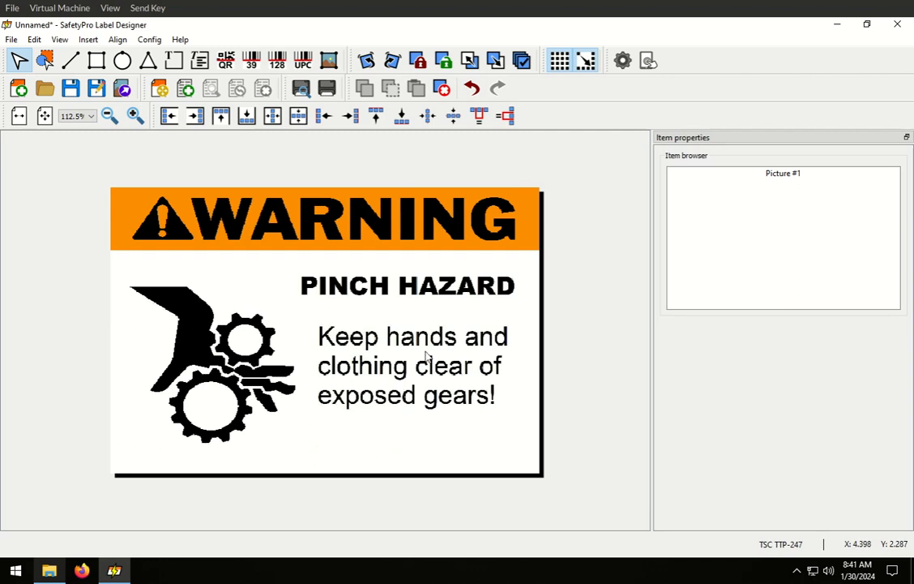
{"action": "scroll", "coordinate": [326, 329], "scroll_direction": "down", "scroll_amount": 1}
{"action": "left_click", "coordinate": [328, 308]}
{"action": "left_click", "coordinate": [188, 168]}
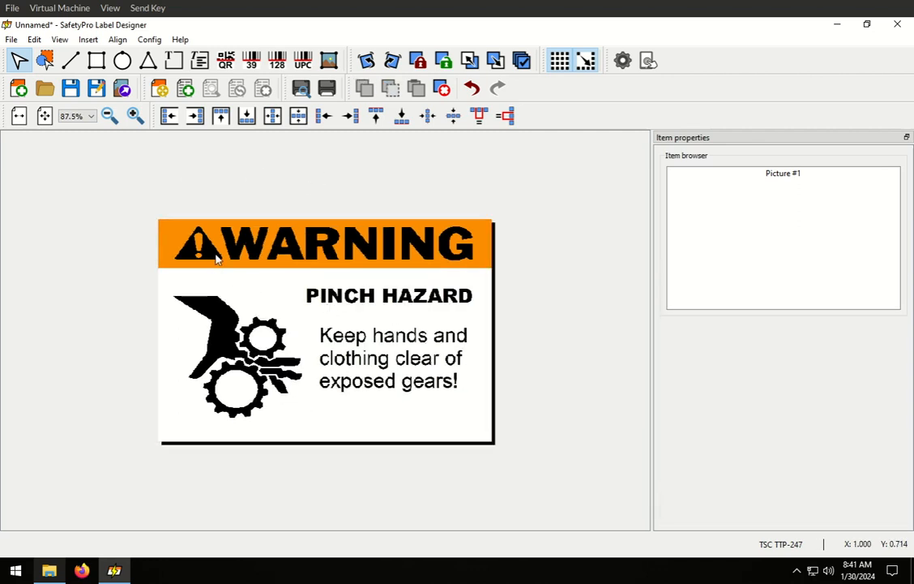
Insert the header 0_Warning3.svg from the SafetyPro Premade Headers folder over the upper part of the label.
{"action": "left_click", "coordinate": [329, 63]}
{"action": "left_click", "coordinate": [437, 189]}
{"action": "double_click", "coordinate": [438, 187]}
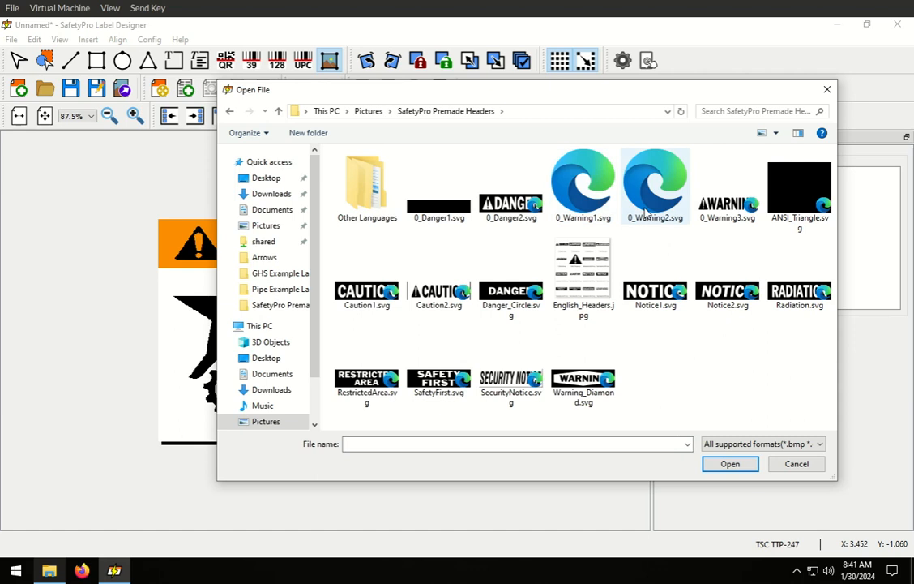
{"action": "left_click_drag", "start_coordinate": [430, 93], "coordinate": [387, 114]}
{"action": "double_click", "coordinate": [685, 229]}
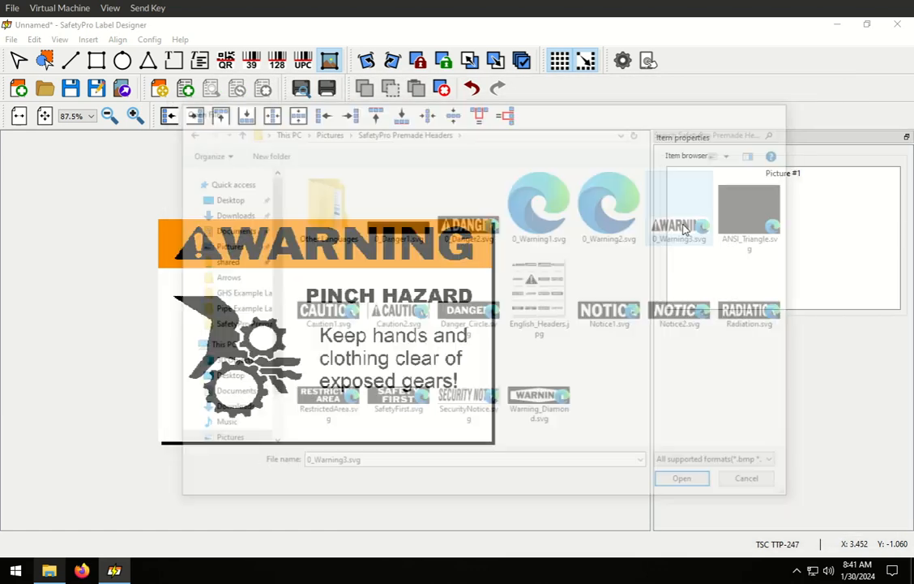
{"action": "left_click", "coordinate": [217, 246]}
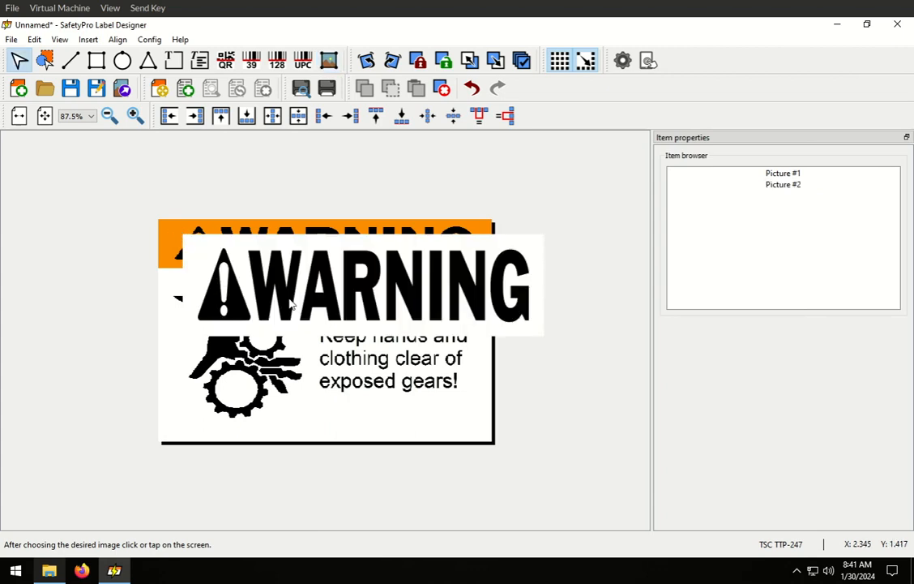
Move the WARNING header to the label's upper corner, stretch it over the template header to about 6.08 by 0.86 in, and deselect it.
{"action": "left_click_drag", "start_coordinate": [527, 324], "coordinate": [489, 272]}
{"action": "mouse_move", "coordinate": [382, 259]}
{"action": "left_mouse_down"}
{"action": "mouse_move", "coordinate": [382, 307]}
{"action": "mouse_move", "coordinate": [382, 260]}
{"action": "left_mouse_up"}
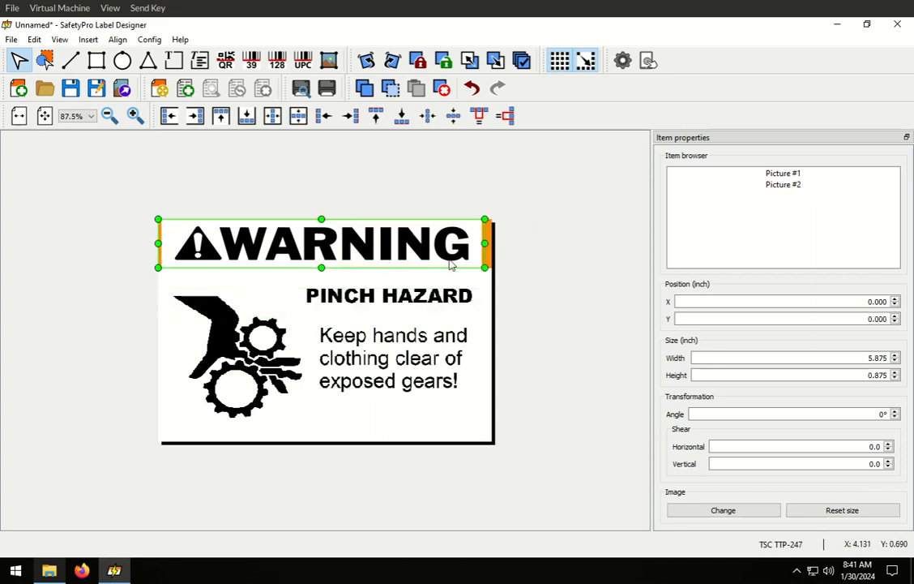
{"action": "mouse_move", "coordinate": [485, 267]}
{"action": "left_mouse_down"}
{"action": "mouse_move", "coordinate": [502, 280]}
{"action": "mouse_move", "coordinate": [493, 270]}
{"action": "left_mouse_up"}
{"action": "left_click_drag", "start_coordinate": [493, 266], "coordinate": [494, 269]}
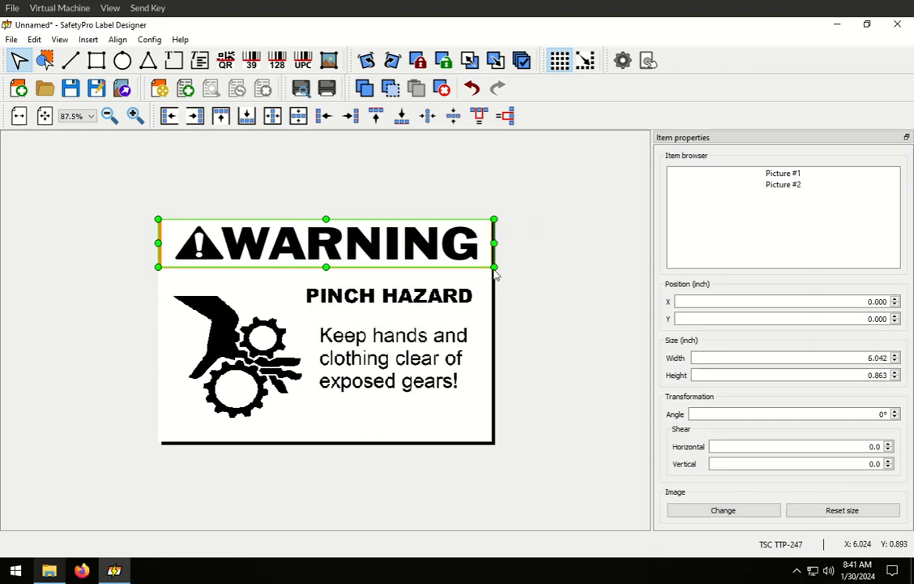
{"action": "left_click_drag", "start_coordinate": [159, 241], "coordinate": [159, 246]}
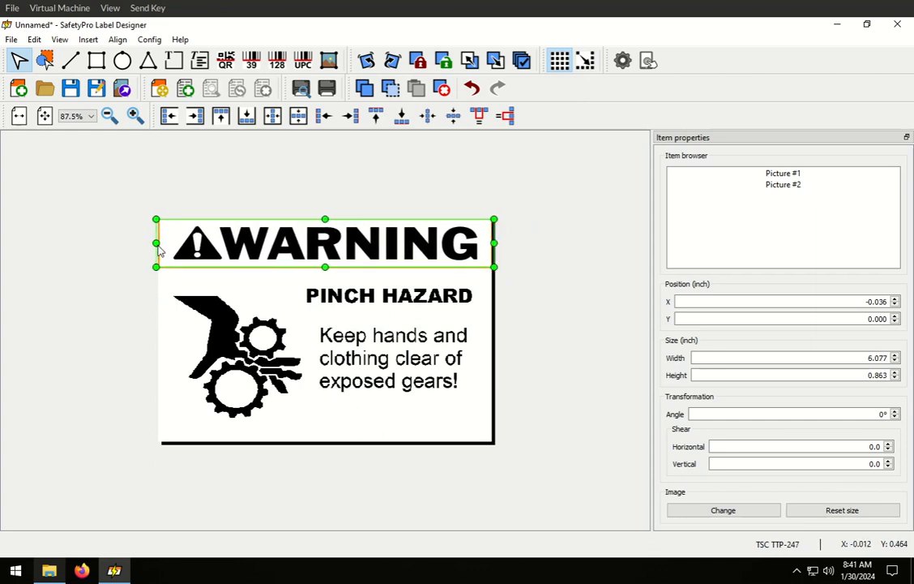
{"action": "left_click", "coordinate": [587, 291]}
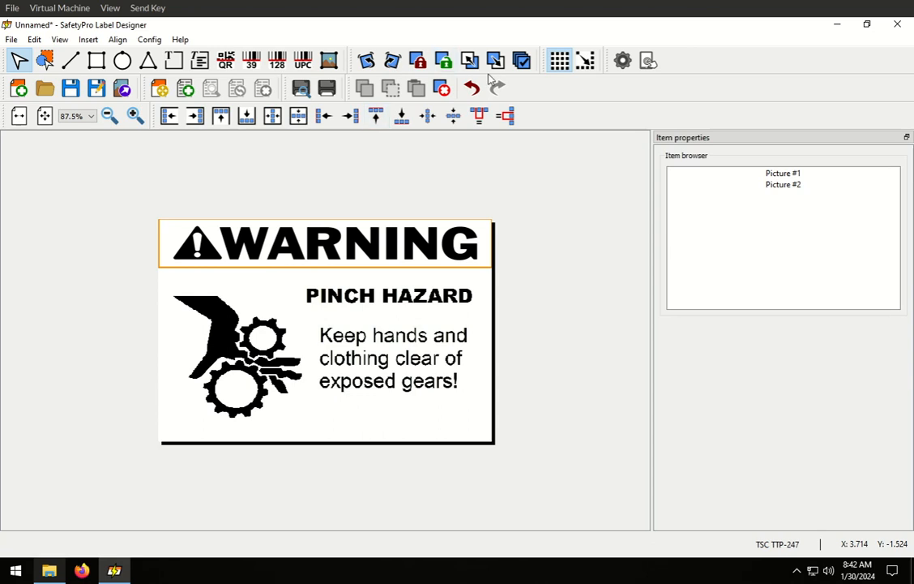
Insert the symbol Warning010.svg from the Warning - USA (ANSI-OSHA) folder of SafetyPro Premade Symbols just below the header.
{"action": "left_click", "coordinate": [328, 61]}
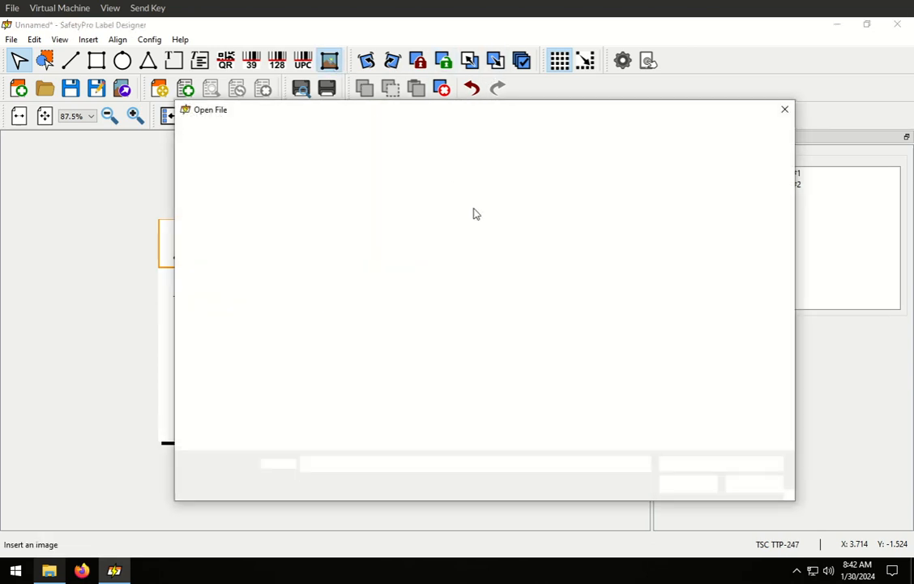
{"action": "left_click", "coordinate": [237, 132]}
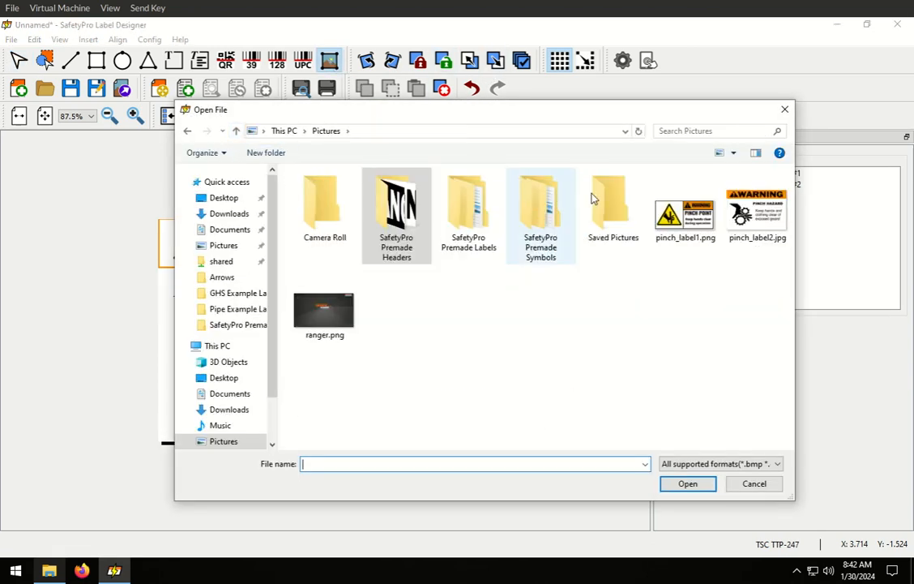
{"action": "double_click", "coordinate": [541, 214]}
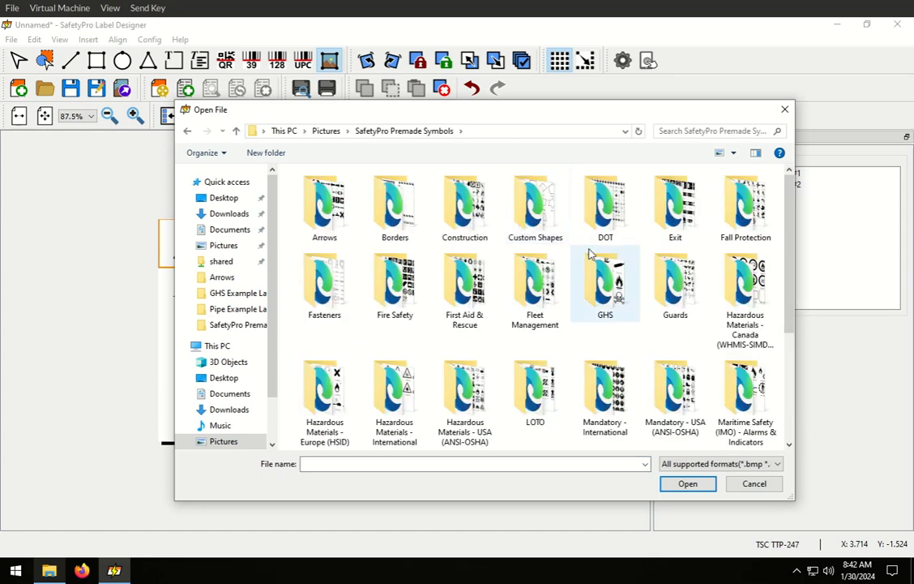
{"action": "scroll", "coordinate": [600, 256], "scroll_direction": "down", "scroll_amount": 3}
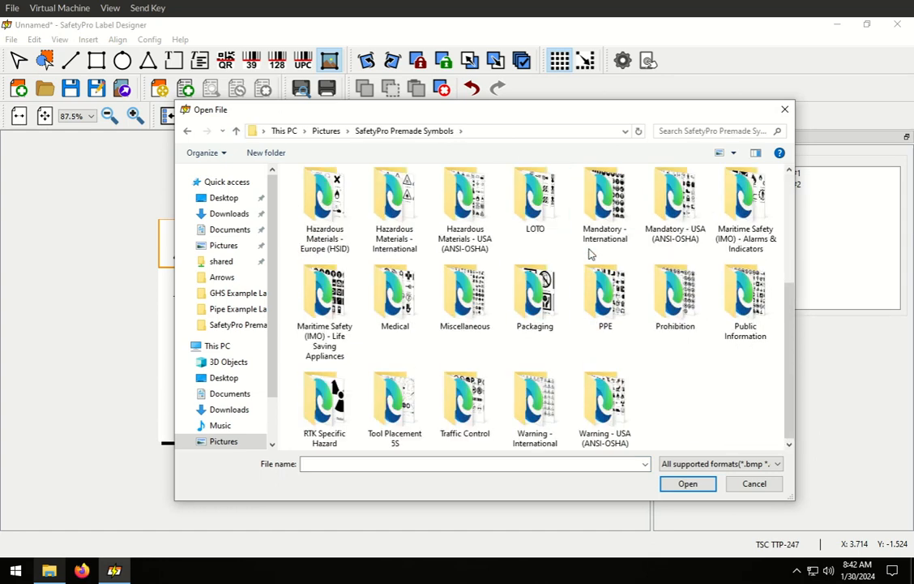
{"action": "double_click", "coordinate": [604, 406]}
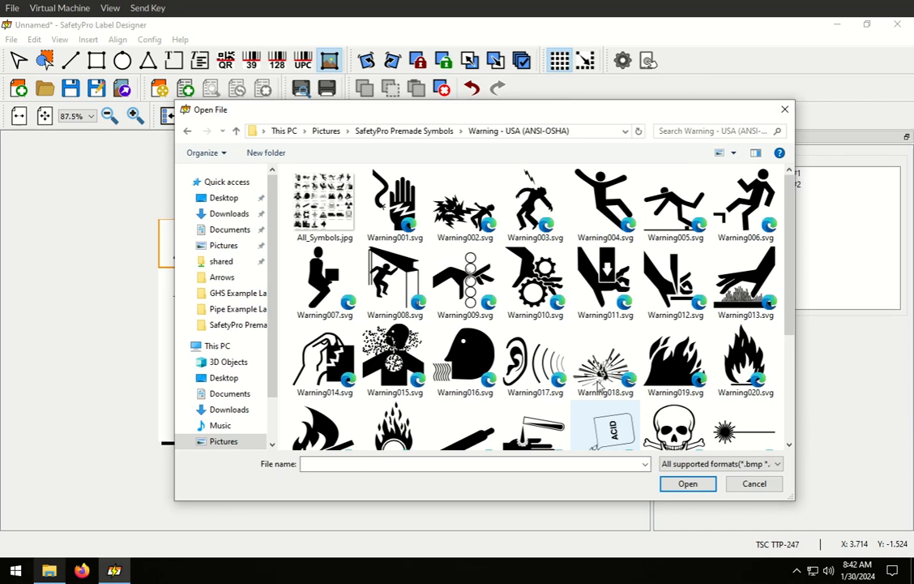
{"action": "double_click", "coordinate": [535, 279]}
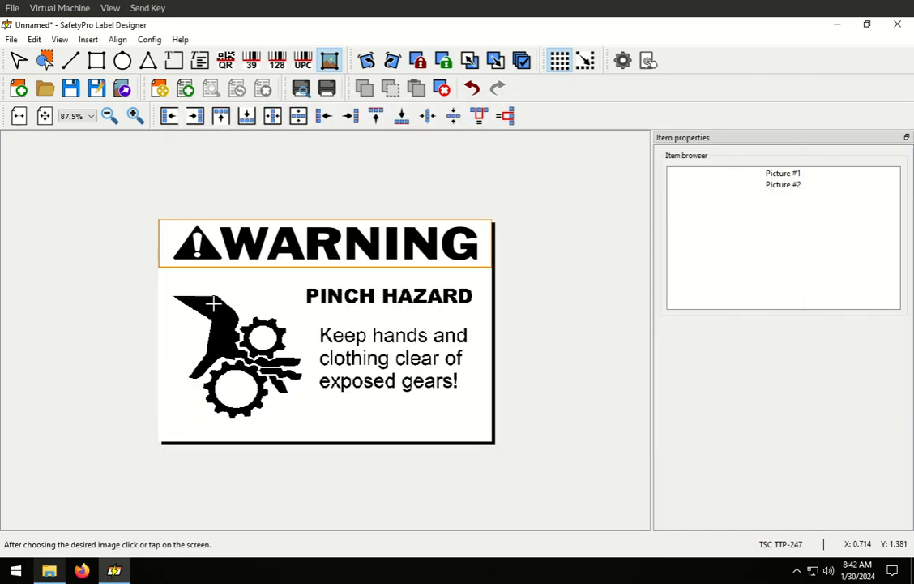
{"action": "left_click", "coordinate": [165, 276]}
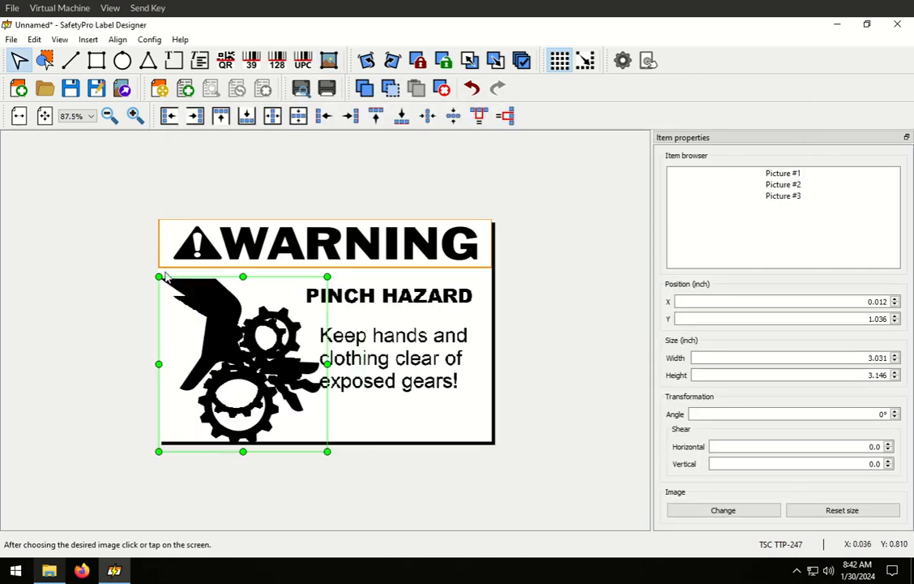
Shrink and shift the gear symbol to match the template's gears, about 2.48 in wide and 2.32 in high, and deselect it.
{"action": "left_click_drag", "start_coordinate": [164, 276], "coordinate": [195, 322]}
{"action": "left_click_drag", "start_coordinate": [244, 370], "coordinate": [219, 341]}
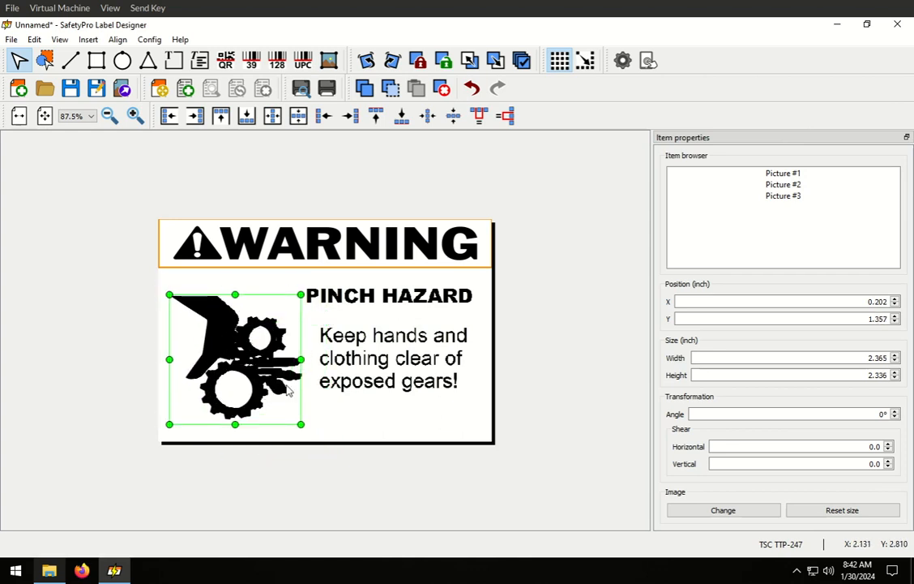
{"action": "left_click_drag", "start_coordinate": [306, 426], "coordinate": [308, 428]}
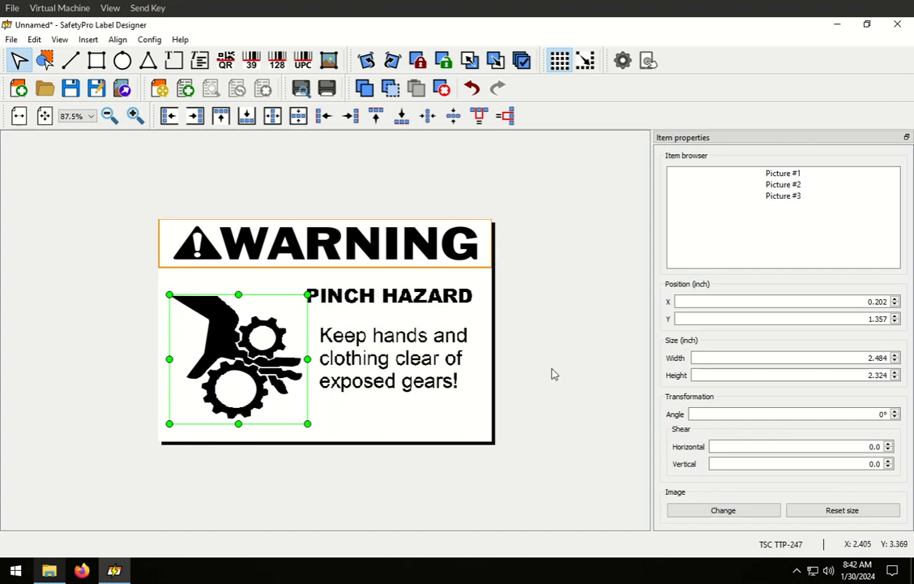
{"action": "left_click", "coordinate": [557, 319]}
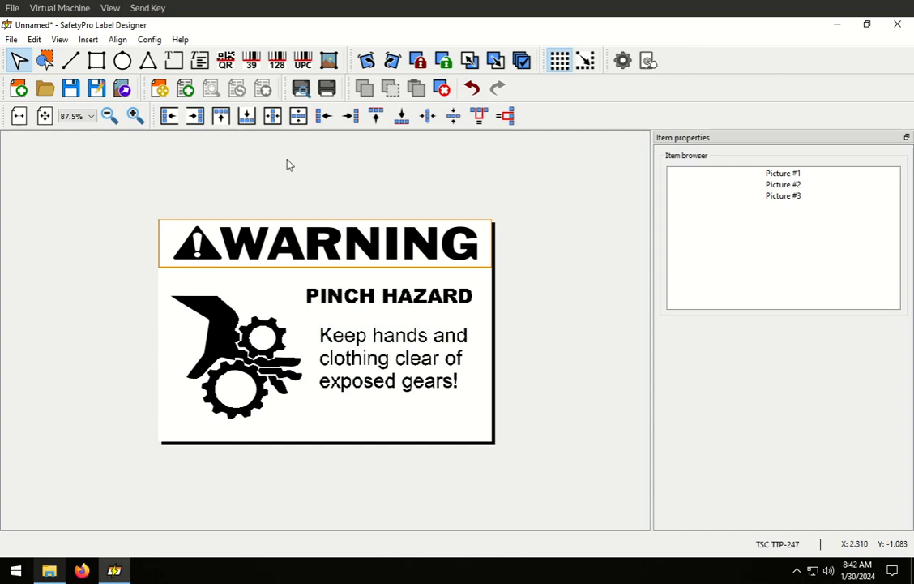
Add a single-line text reading PINCH HAZARD near the template's heading.
{"action": "left_click", "coordinate": [174, 62]}
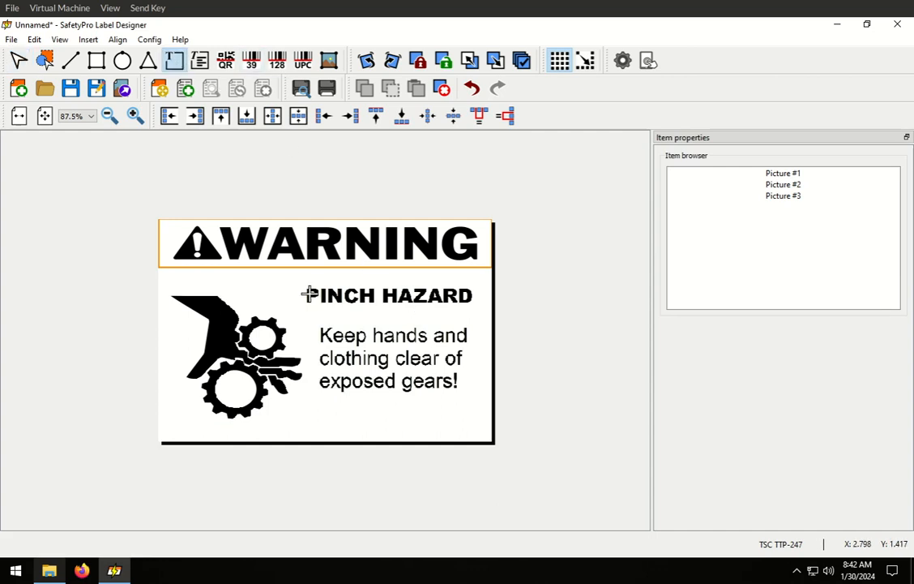
{"action": "left_click", "coordinate": [307, 295]}
{"action": "mouse_move", "coordinate": [417, 323]}
{"action": "left_mouse_down"}
{"action": "mouse_move", "coordinate": [465, 340]}
{"action": "mouse_move", "coordinate": [422, 328]}
{"action": "left_mouse_up"}
{"action": "left_click_drag", "start_coordinate": [737, 248], "coordinate": [671, 250]}
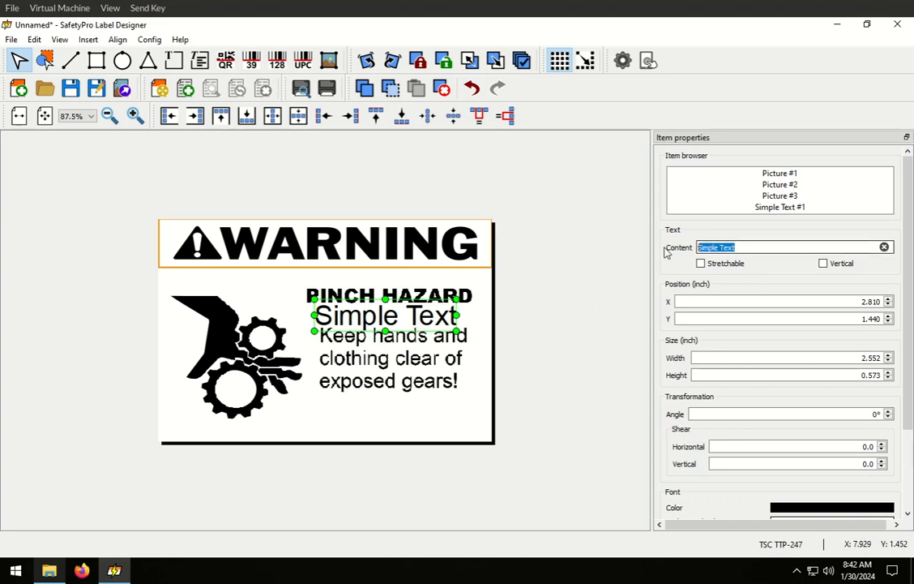
{"action": "type", "text": "PINCH H"}
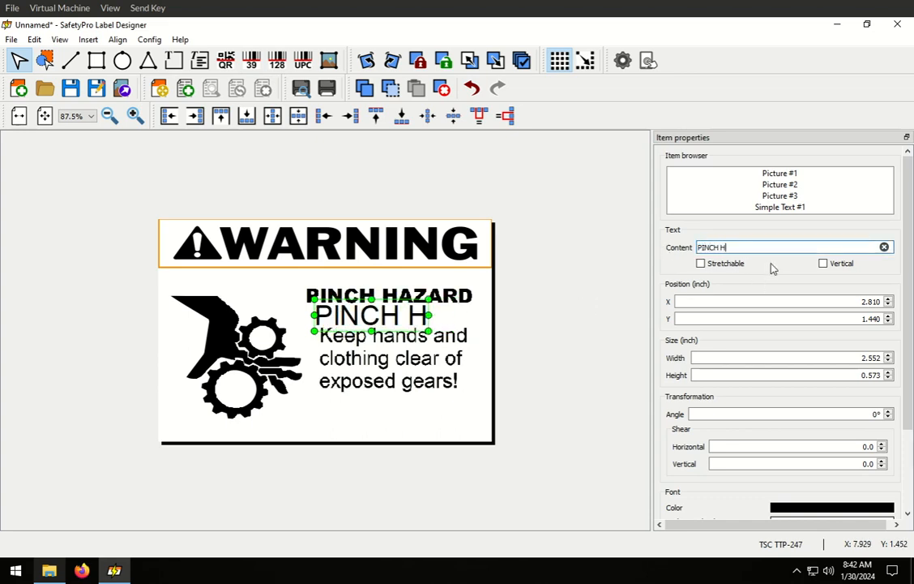
{"action": "type", "text": "AZARD"}
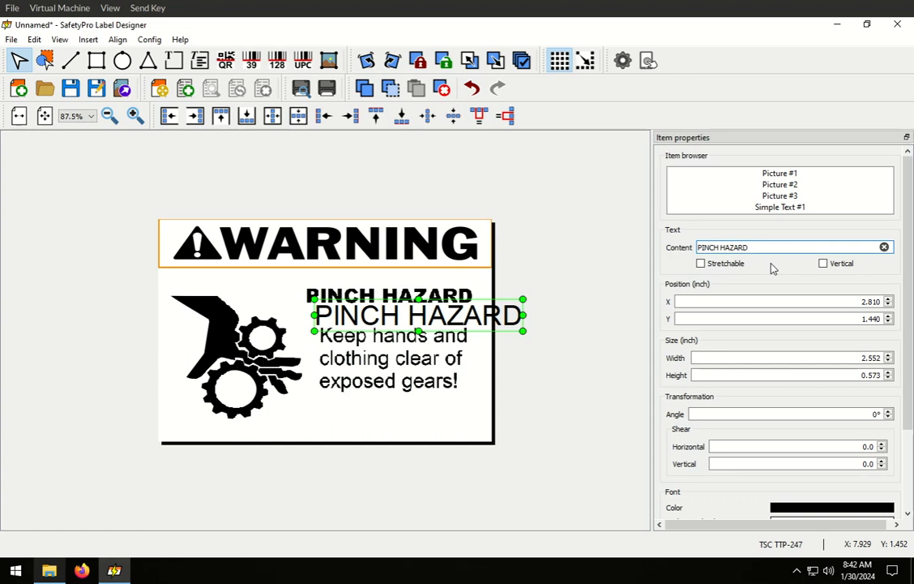
Make the PINCH HAZARD text stretchable in Arial Black, size 6, and fit it over the template heading at about 3.0 by 0.54 in.
{"action": "left_click", "coordinate": [701, 263]}
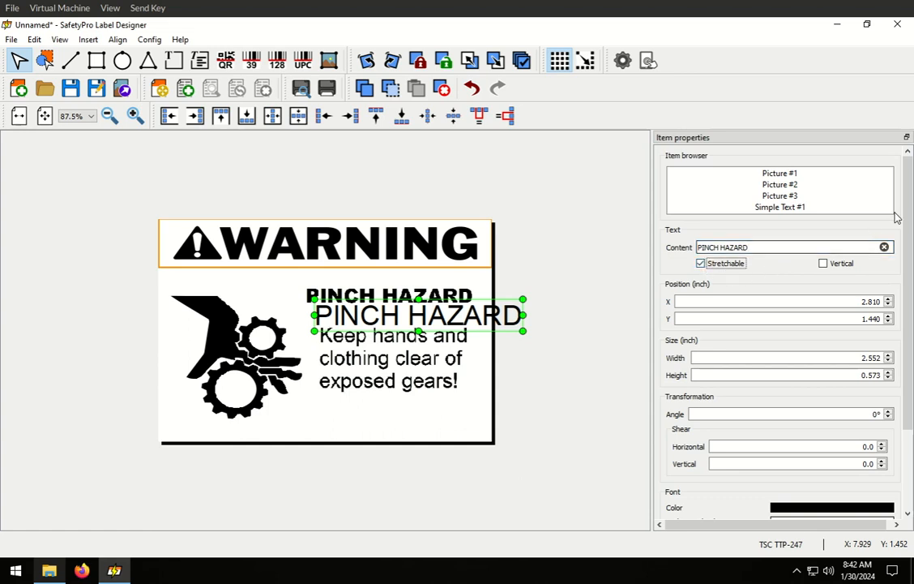
{"action": "scroll", "coordinate": [909, 201], "scroll_direction": "down", "scroll_amount": 2}
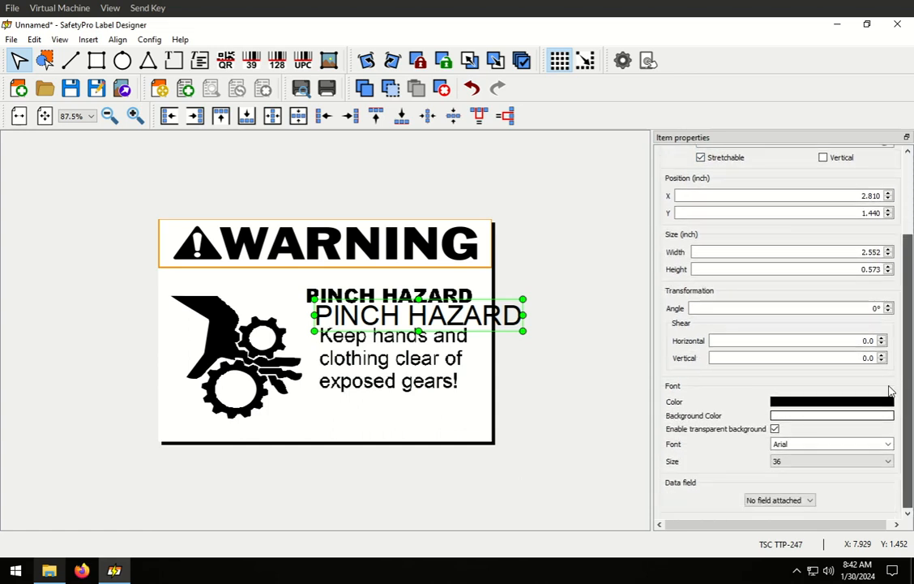
{"action": "left_click", "coordinate": [888, 449]}
{"action": "left_click", "coordinate": [804, 508]}
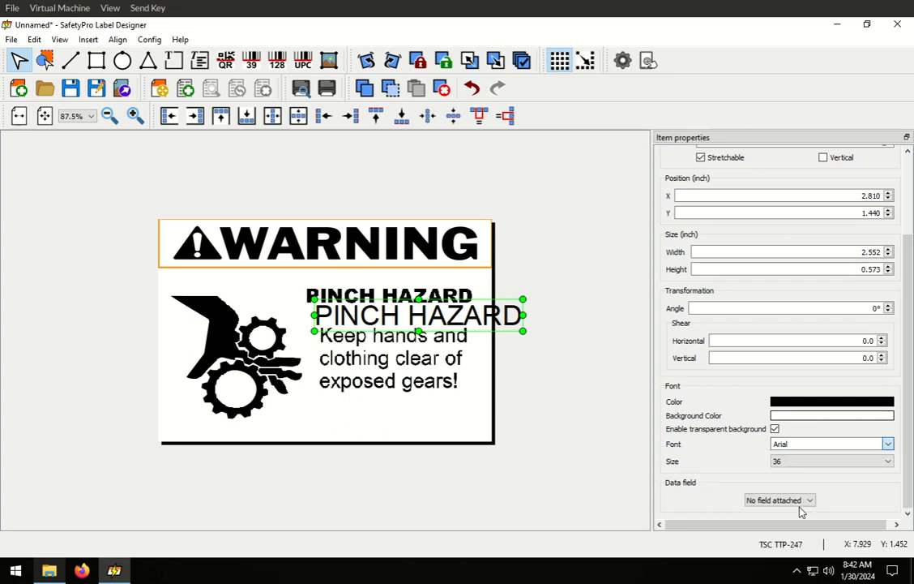
{"action": "left_click", "coordinate": [790, 467]}
{"action": "left_click", "coordinate": [793, 477]}
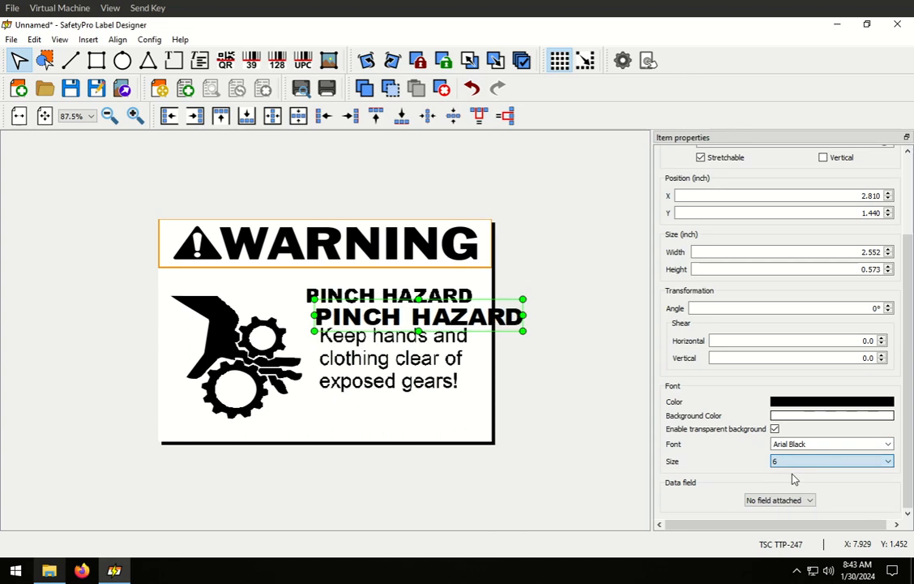
{"action": "left_click_drag", "start_coordinate": [511, 322], "coordinate": [474, 315]}
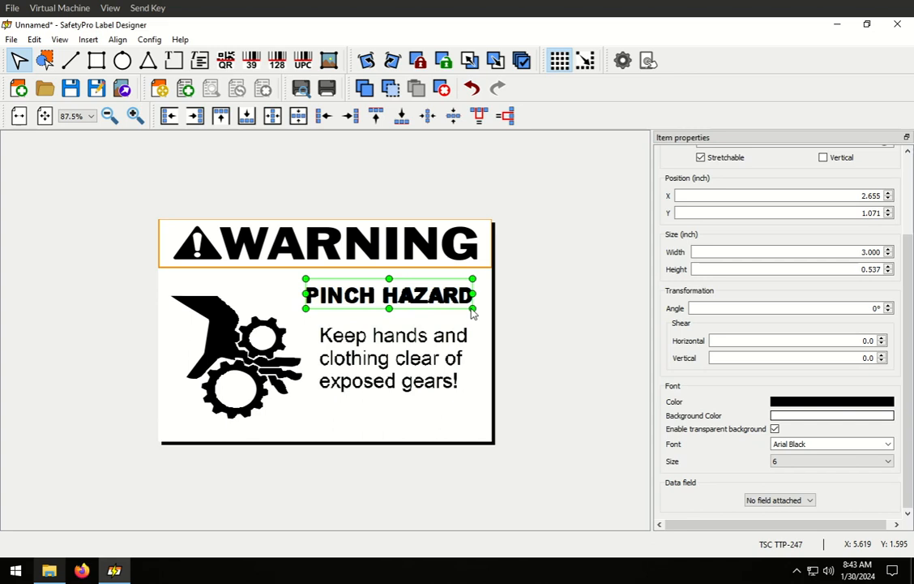
{"action": "left_click", "coordinate": [524, 314]}
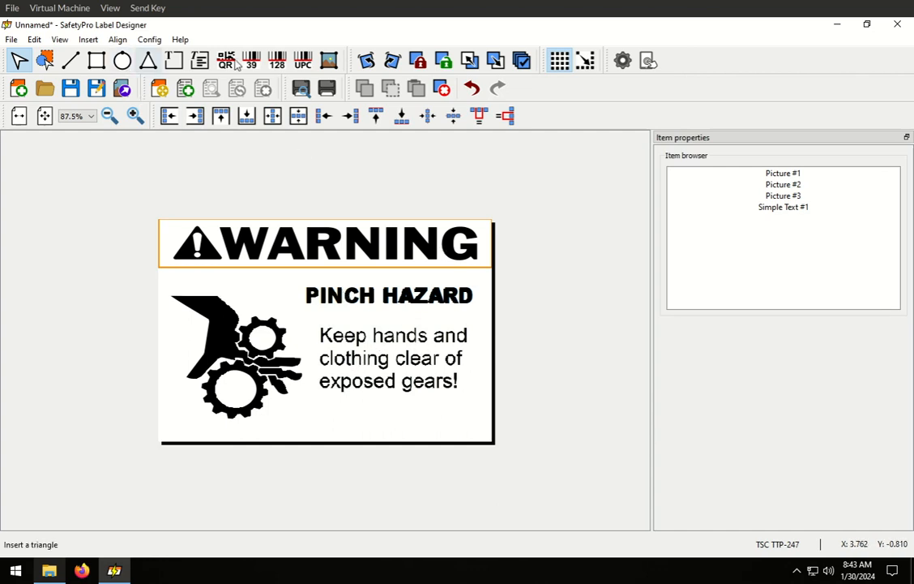
Add a multi-line formatted text box over the template's instruction text, about 2.92 in wide and 1.58 in high.
{"action": "left_click", "coordinate": [200, 60]}
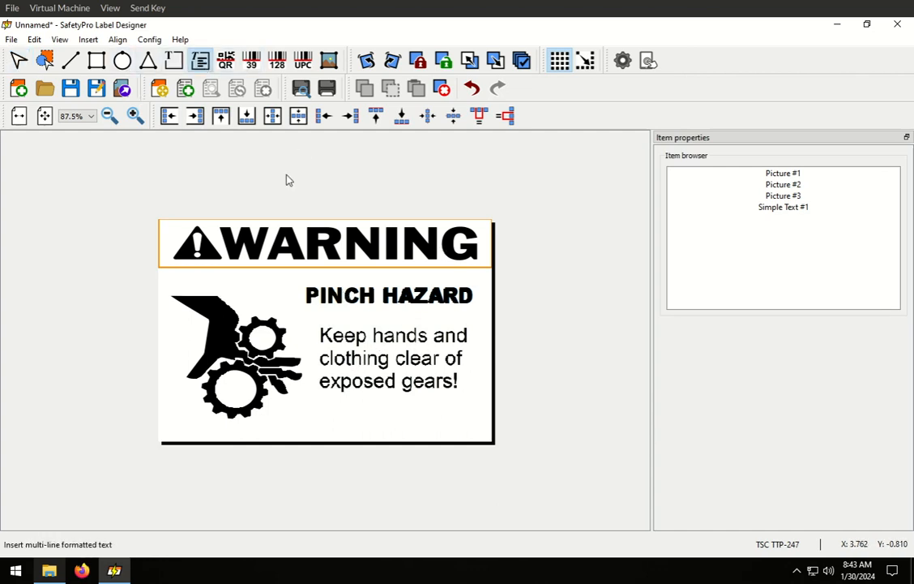
{"action": "left_click", "coordinate": [318, 324]}
{"action": "left_click_drag", "start_coordinate": [347, 343], "coordinate": [479, 414]}
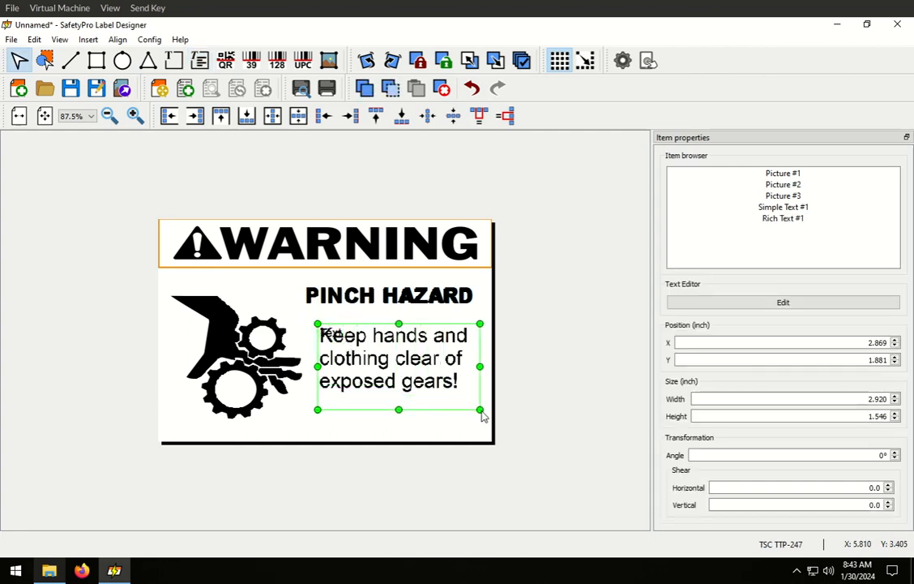
Replace the placeholder in the multi-line text box with "Keep hands and clothing clear of exposed gears!".
{"action": "left_click", "coordinate": [334, 335]}
{"action": "left_click", "coordinate": [334, 335]}
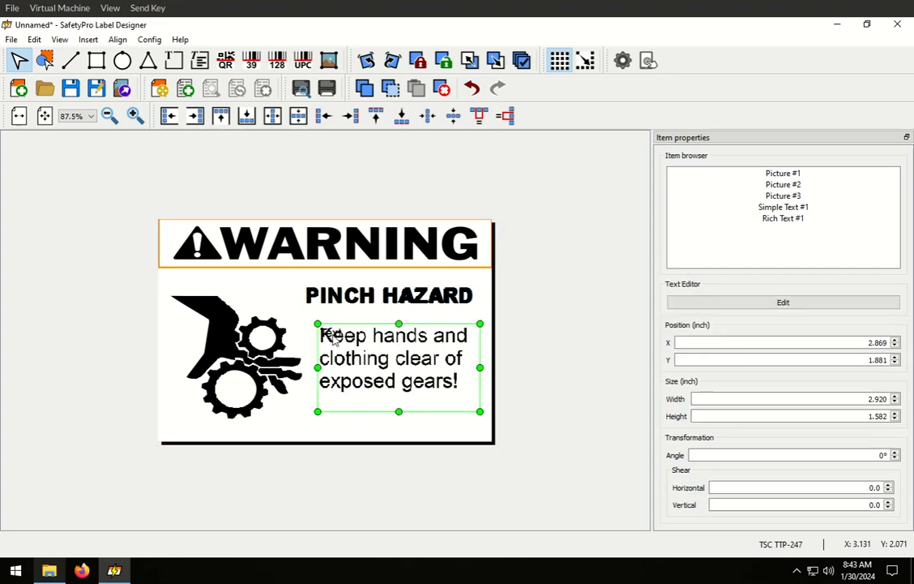
{"action": "left_click", "coordinate": [728, 305]}
{"action": "left_click_drag", "start_coordinate": [404, 167], "coordinate": [486, 84]}
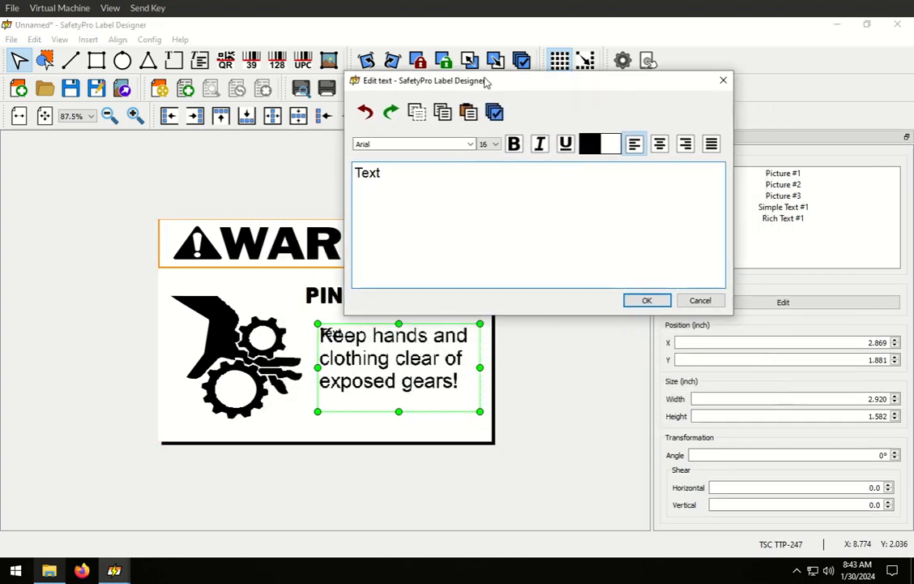
{"action": "double_click", "coordinate": [380, 185]}
{"action": "type", "text": "Keep hands and clothing clear of exposed gears"}
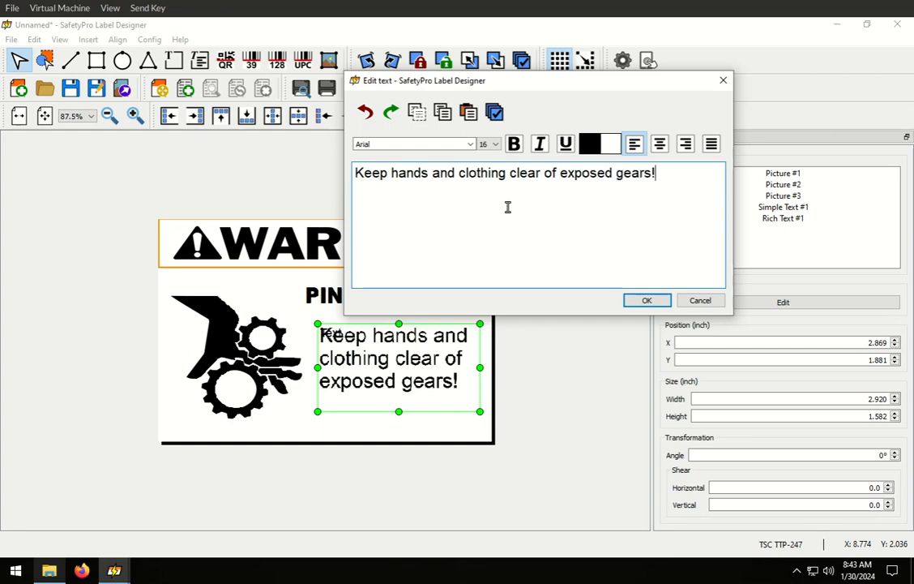
{"action": "type", "text": "!"}
Format the whole instruction text as bold, size 30, and apply it to the label.
{"action": "key", "text": "ctrl+a"}
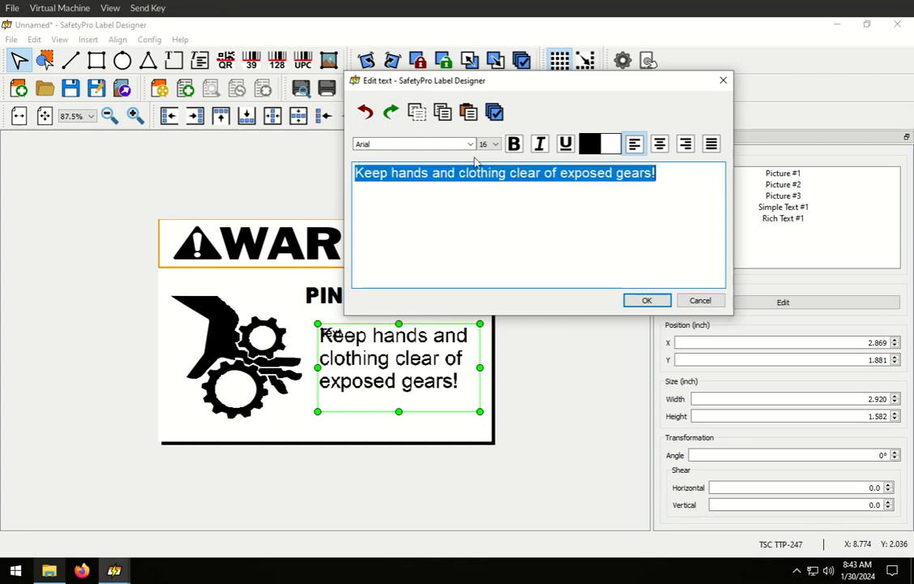
{"action": "left_click", "coordinate": [516, 145]}
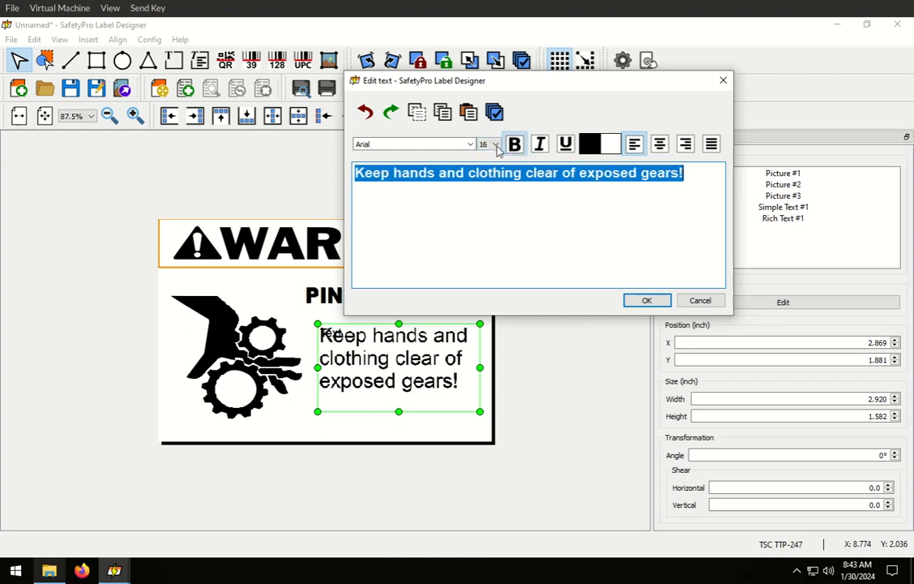
{"action": "left_click", "coordinate": [494, 143]}
{"action": "left_click", "coordinate": [494, 221]}
{"action": "left_click", "coordinate": [496, 231]}
{"action": "left_click", "coordinate": [497, 231]}
{"action": "left_click", "coordinate": [496, 231]}
{"action": "left_click", "coordinate": [496, 231]}
{"action": "left_click", "coordinate": [496, 231]}
{"action": "left_click", "coordinate": [483, 224]}
{"action": "left_click", "coordinate": [648, 302]}
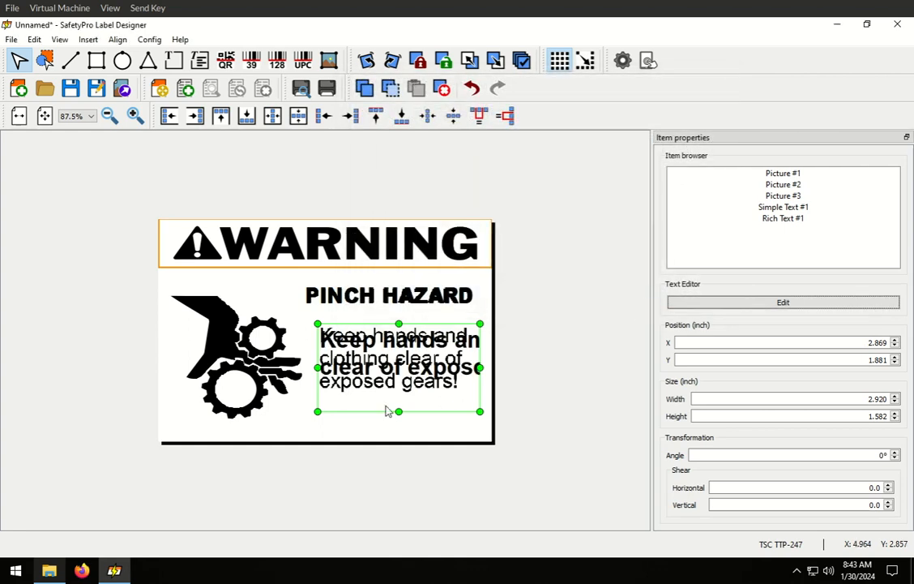
Enlarge the instruction text box to about 2.98 by 1.82 in and set its whole text to size 26.
{"action": "mouse_move", "coordinate": [480, 413]}
{"action": "left_mouse_down"}
{"action": "mouse_move", "coordinate": [507, 430]}
{"action": "mouse_move", "coordinate": [484, 425]}
{"action": "left_mouse_up"}
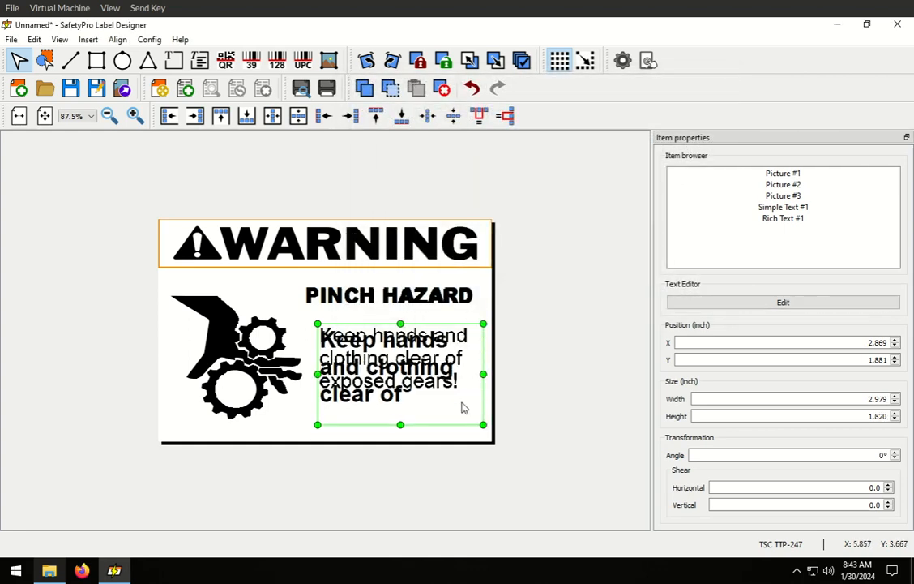
{"action": "double_click", "coordinate": [431, 372]}
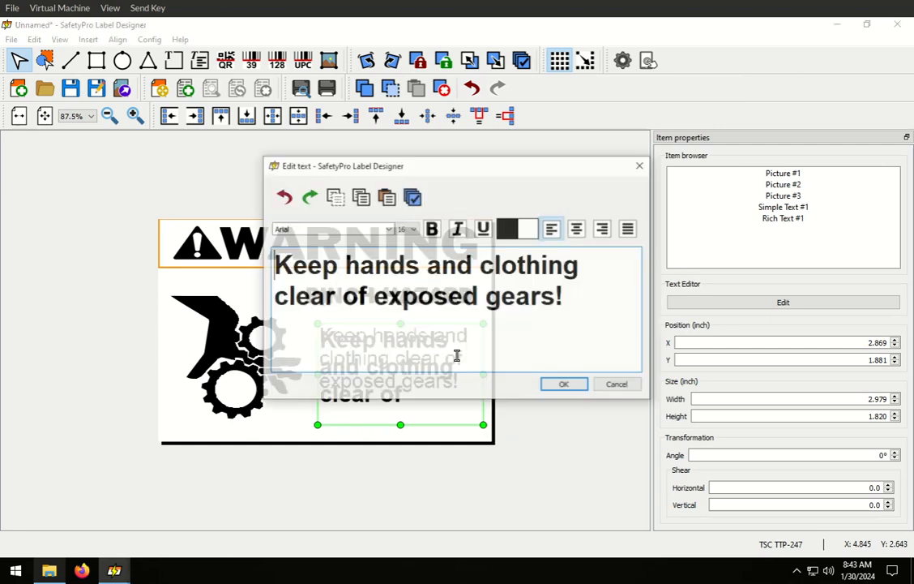
{"action": "left_click_drag", "start_coordinate": [588, 289], "coordinate": [235, 235]}
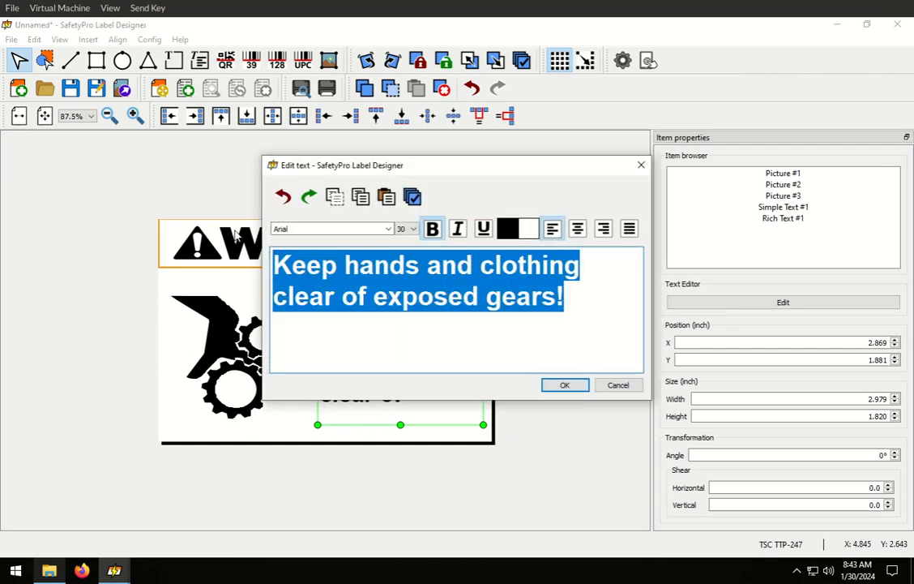
{"action": "left_click", "coordinate": [412, 229]}
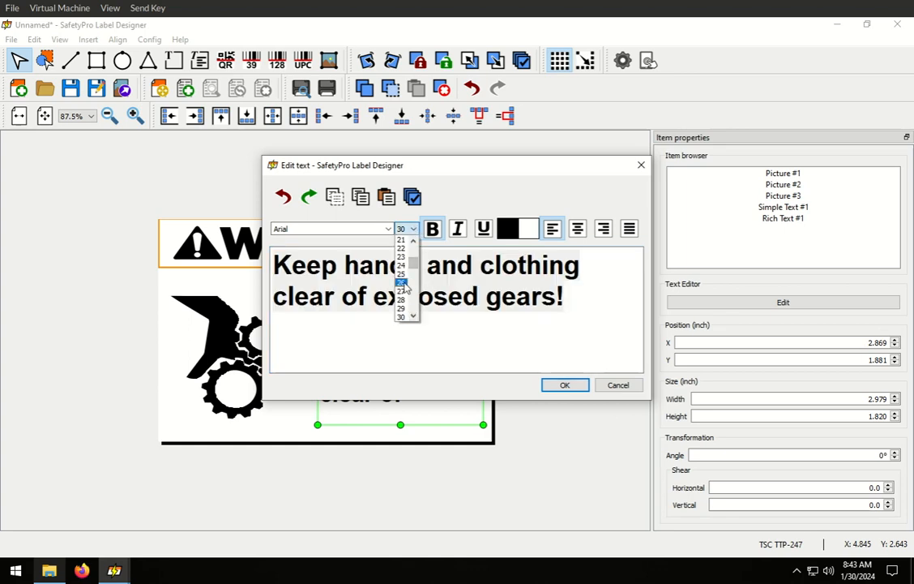
{"action": "left_click", "coordinate": [401, 283]}
{"action": "left_click", "coordinate": [565, 384]}
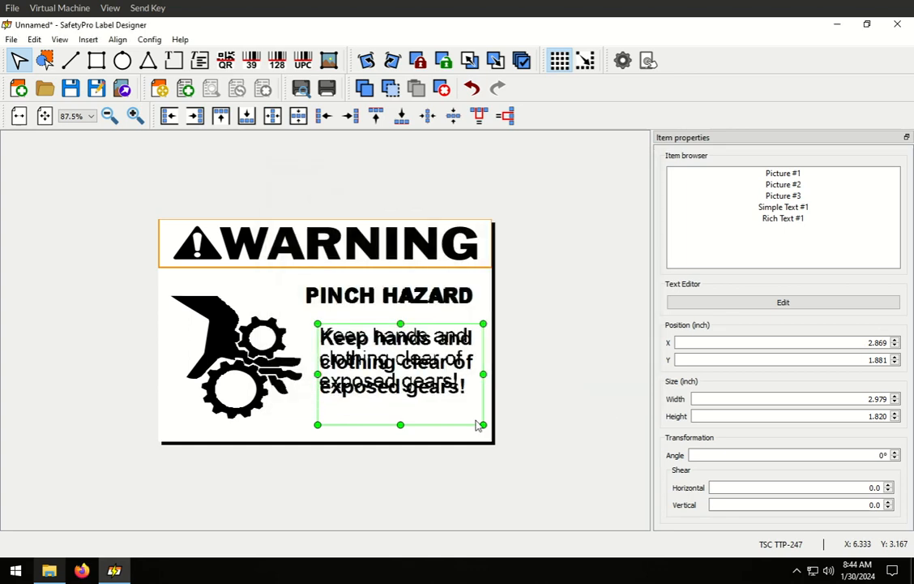
Shrink the instruction text box to about 2.85 by 1.70 in and fine-tune its position over the template's text.
{"action": "left_click_drag", "start_coordinate": [483, 424], "coordinate": [470, 420]}
{"action": "mouse_move", "coordinate": [425, 391]}
{"action": "left_mouse_down"}
{"action": "mouse_move", "coordinate": [608, 391]}
{"action": "mouse_move", "coordinate": [425, 392]}
{"action": "left_mouse_up"}
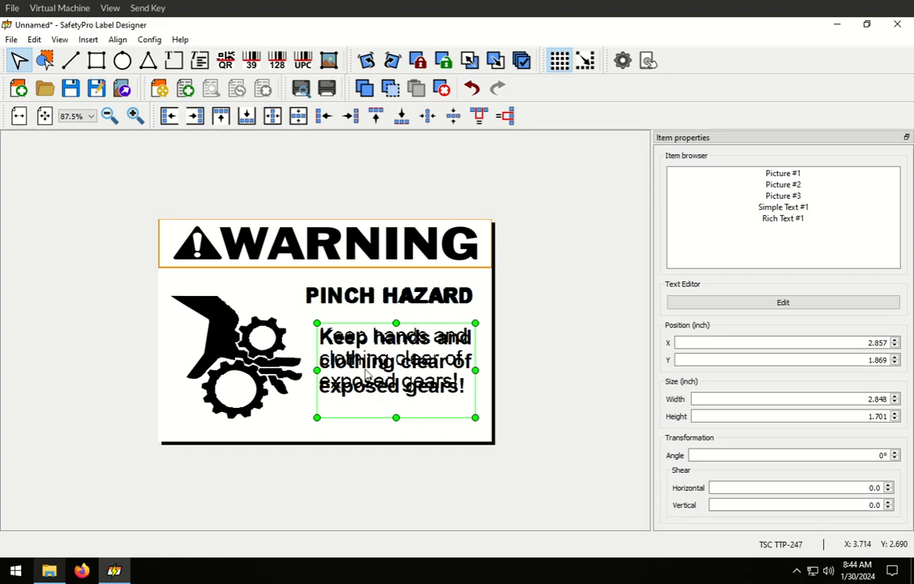
{"action": "left_click", "coordinate": [527, 320]}
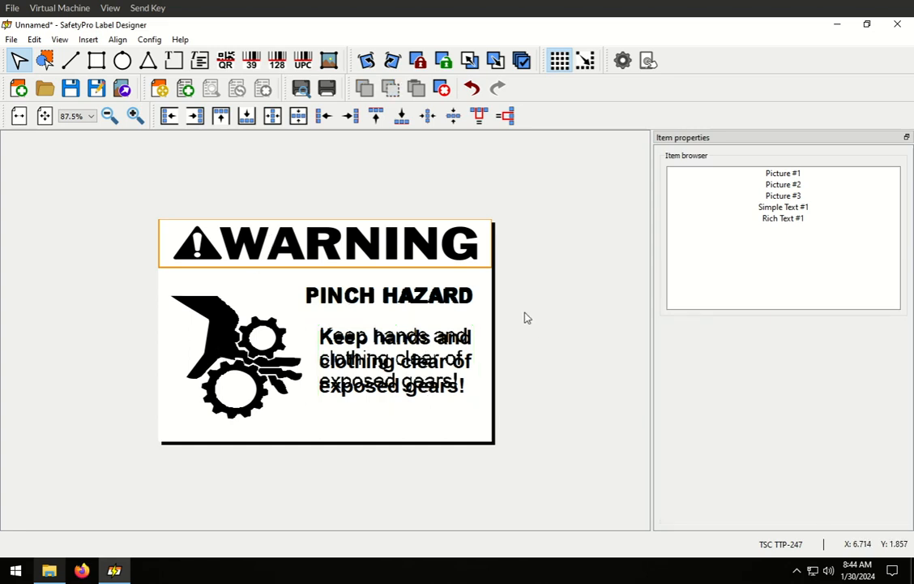
Delete the full-size template picture from behind the label's header, symbol and text.
{"action": "left_click", "coordinate": [275, 287]}
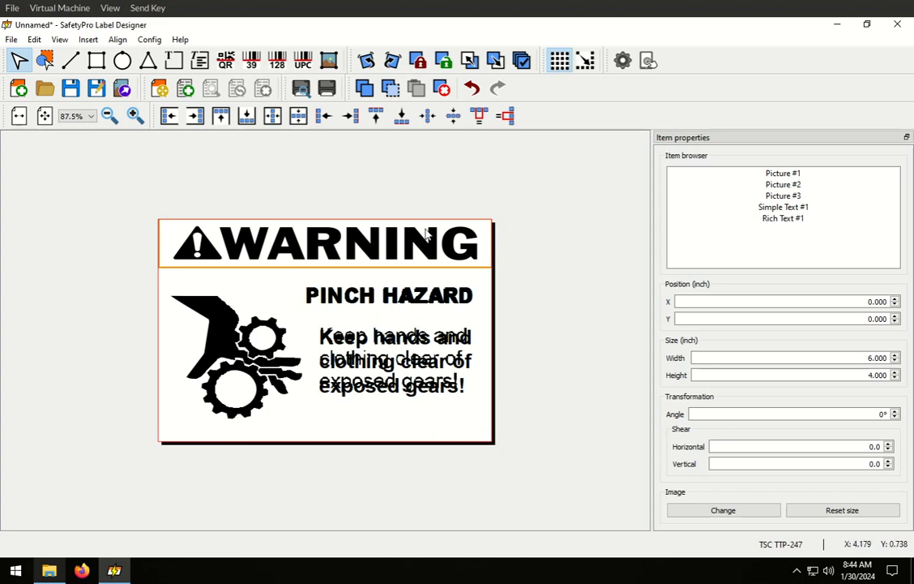
{"action": "left_click", "coordinate": [442, 87]}
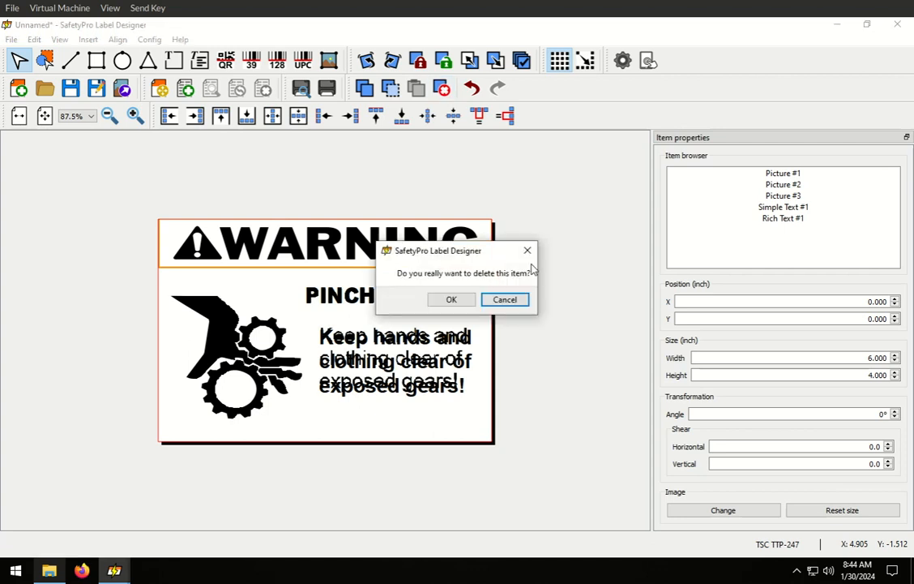
{"action": "left_click", "coordinate": [451, 299]}
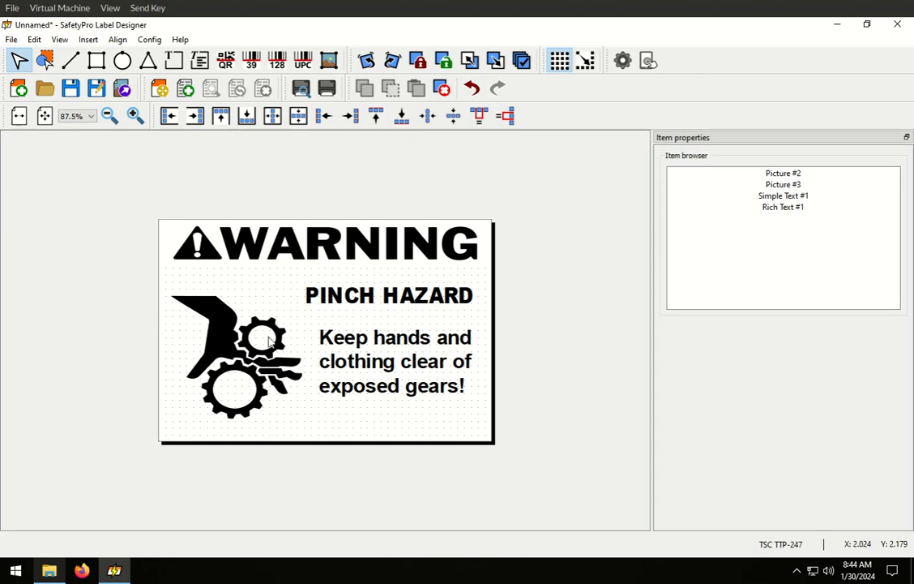
Examine the sharpness of the recreated label's gear symbol and text up close, and review the whole layout.
{"action": "scroll", "coordinate": [268, 340], "scroll_direction": "up", "scroll_amount": 4}
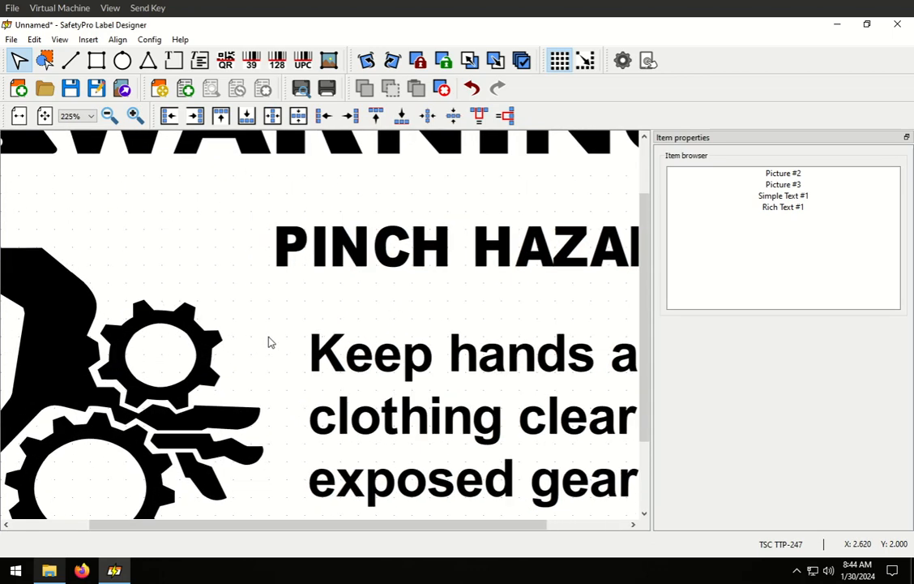
{"action": "scroll", "coordinate": [270, 341], "scroll_direction": "up", "scroll_amount": 1}
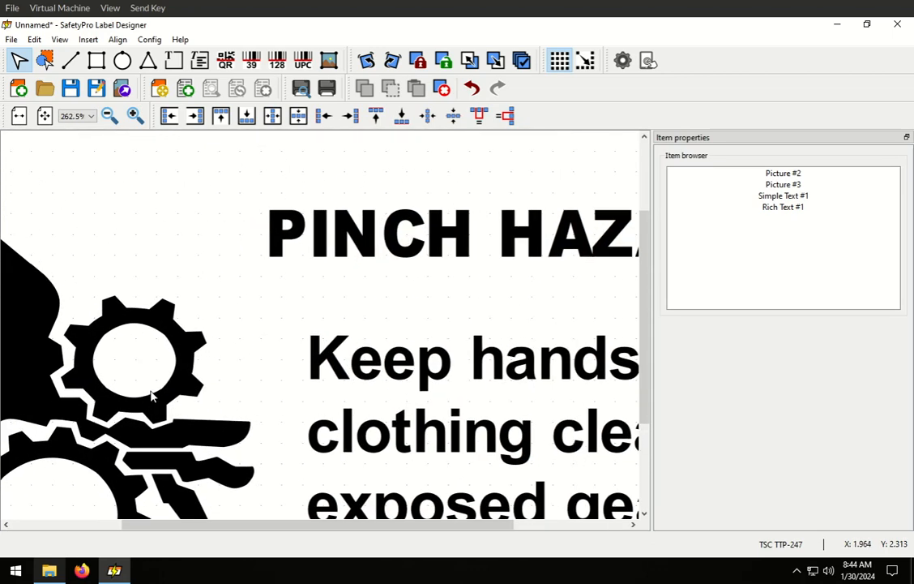
{"action": "scroll", "coordinate": [151, 396], "scroll_direction": "up", "scroll_amount": 1}
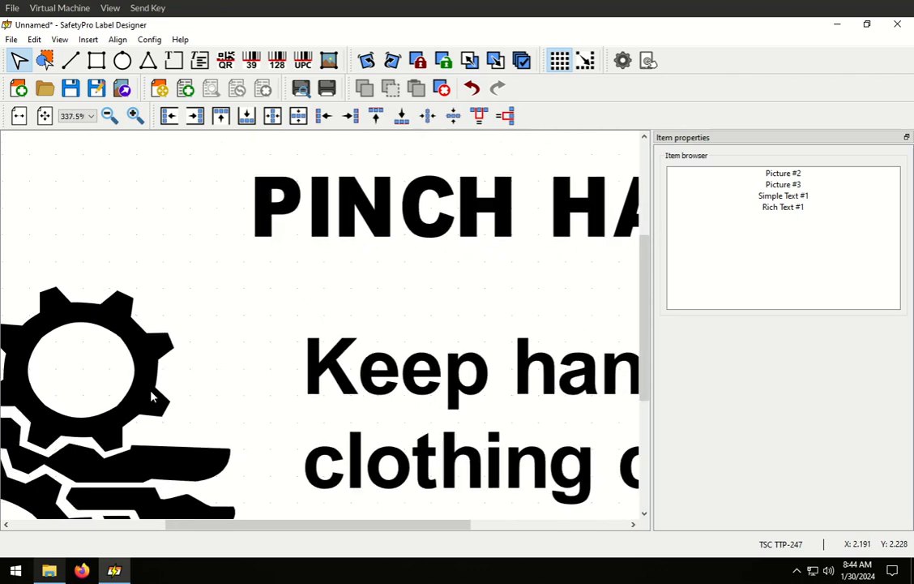
{"action": "left_click_drag", "start_coordinate": [217, 532], "coordinate": [77, 527]}
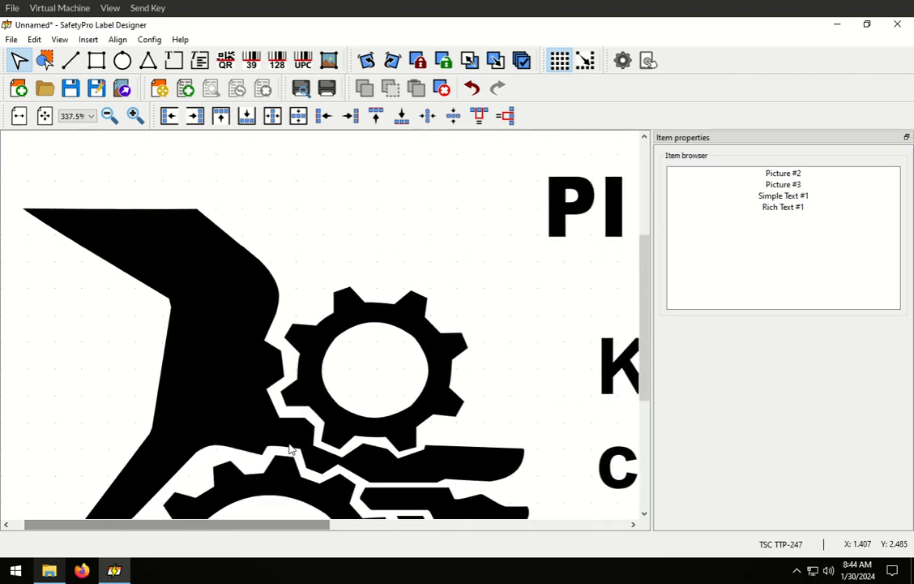
{"action": "scroll", "coordinate": [355, 381], "scroll_direction": "down", "scroll_amount": 3}
{"action": "scroll", "coordinate": [356, 382], "scroll_direction": "up", "scroll_amount": 3}
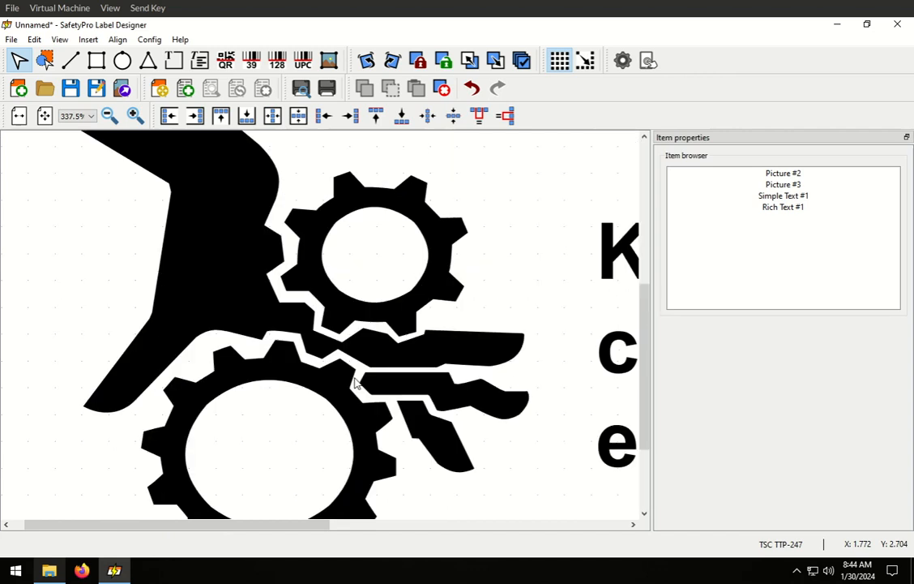
{"action": "scroll", "coordinate": [355, 382], "scroll_direction": "down", "scroll_amount": 7}
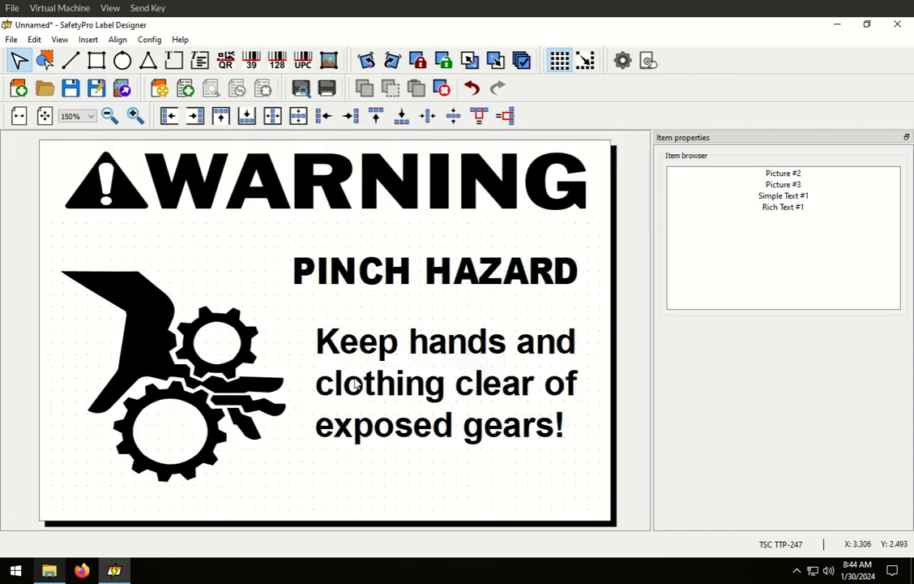
{"action": "scroll", "coordinate": [355, 383], "scroll_direction": "down", "scroll_amount": 3}
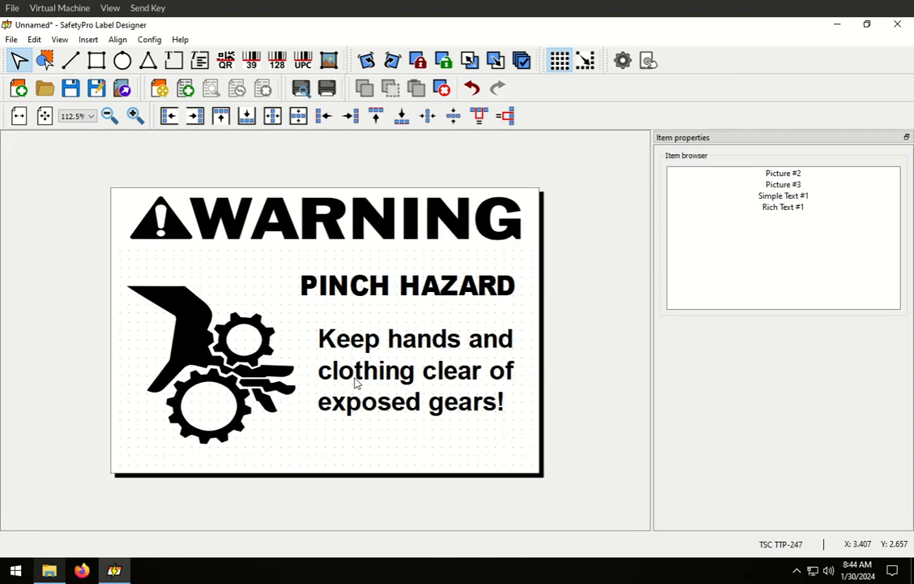
{"action": "scroll", "coordinate": [355, 382], "scroll_direction": "down", "scroll_amount": 2}
{"action": "scroll", "coordinate": [355, 382], "scroll_direction": "up", "scroll_amount": 2}
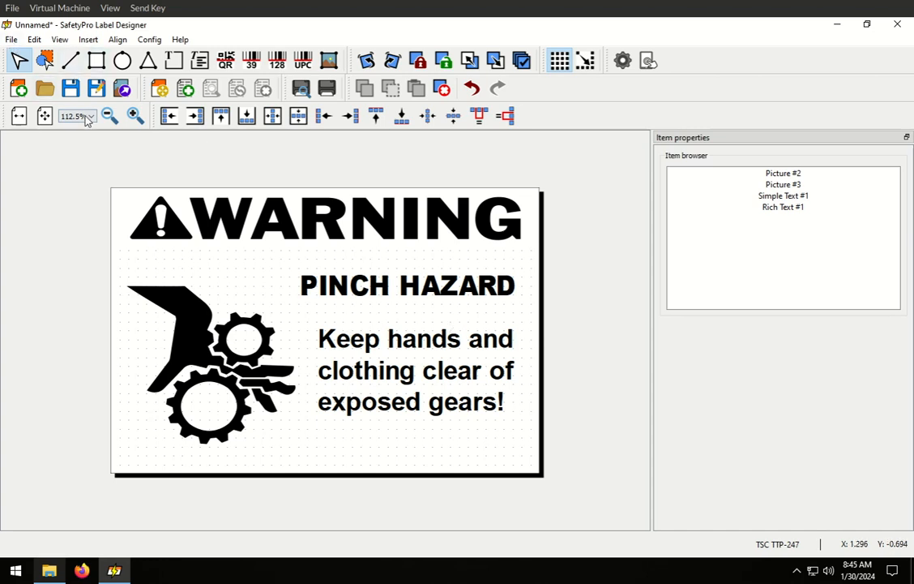
Start a new label without saving the current one and choose 4.0 in Continuous Vinyl as its material.
{"action": "left_click", "coordinate": [12, 40]}
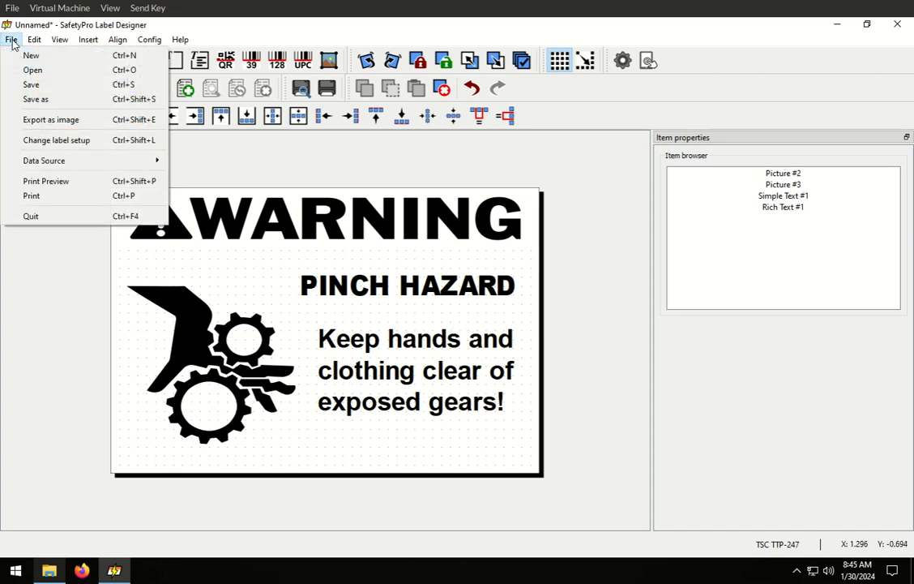
{"action": "left_click", "coordinate": [13, 40]}
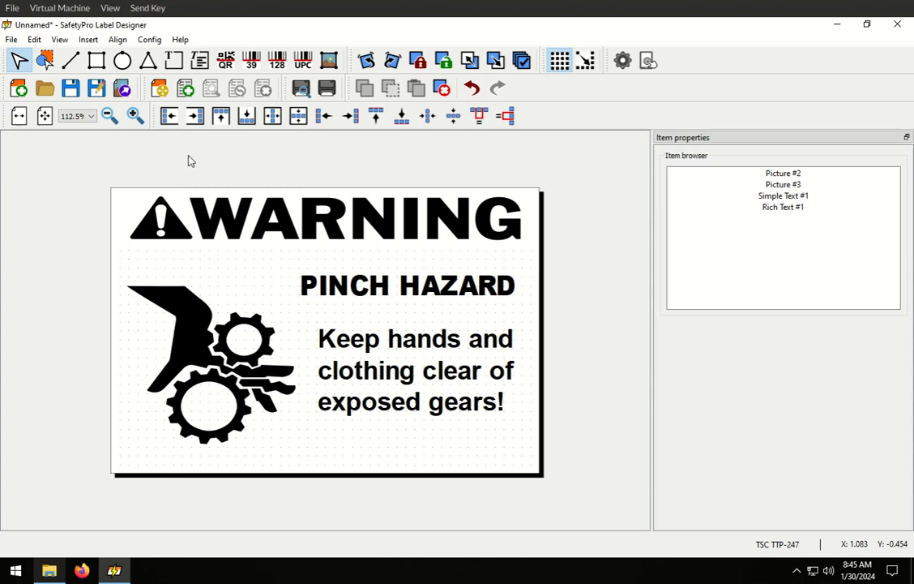
{"action": "left_click", "coordinate": [21, 89]}
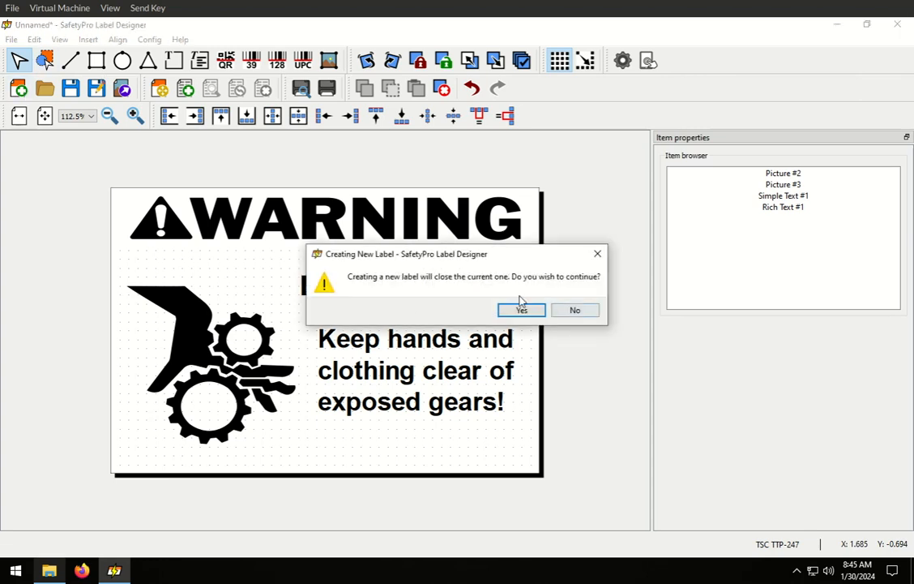
{"action": "left_click", "coordinate": [523, 310]}
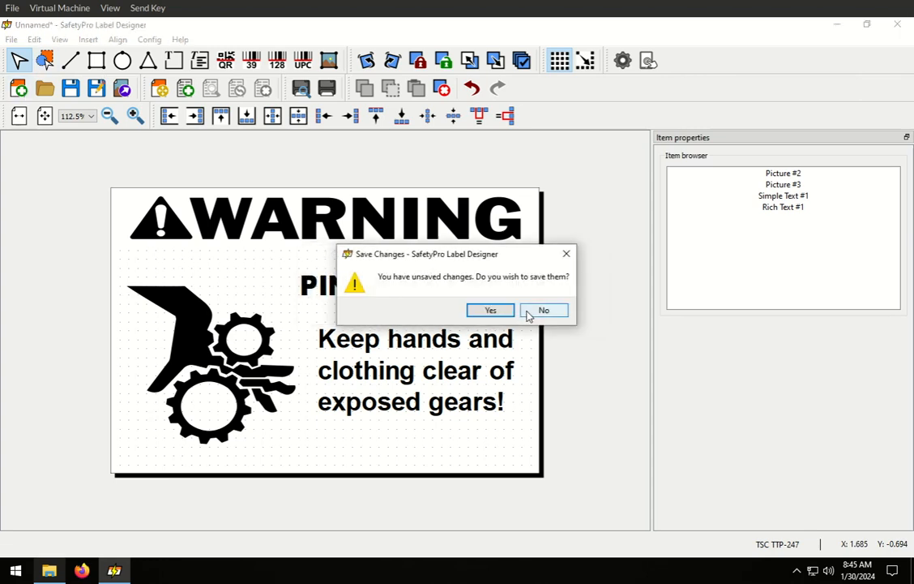
{"action": "left_click", "coordinate": [542, 310]}
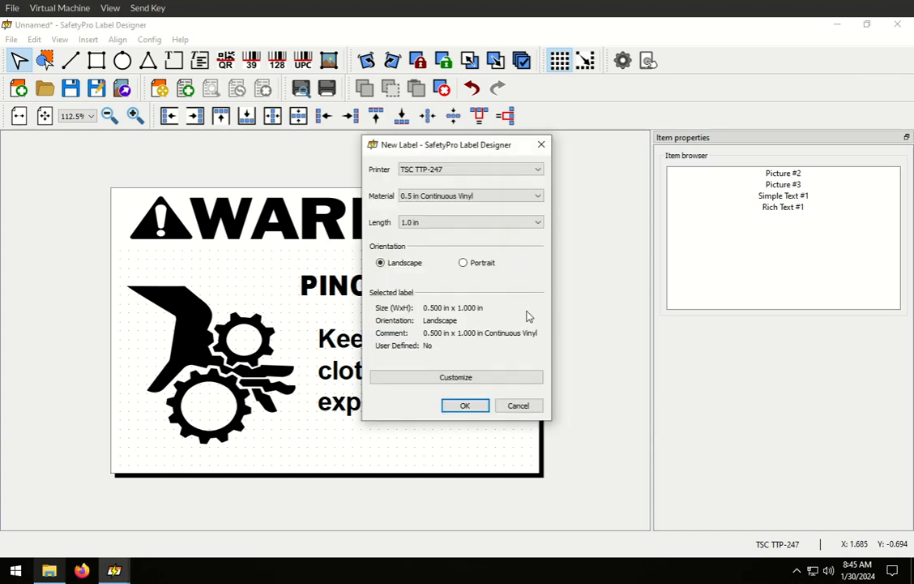
{"action": "left_click", "coordinate": [457, 201]}
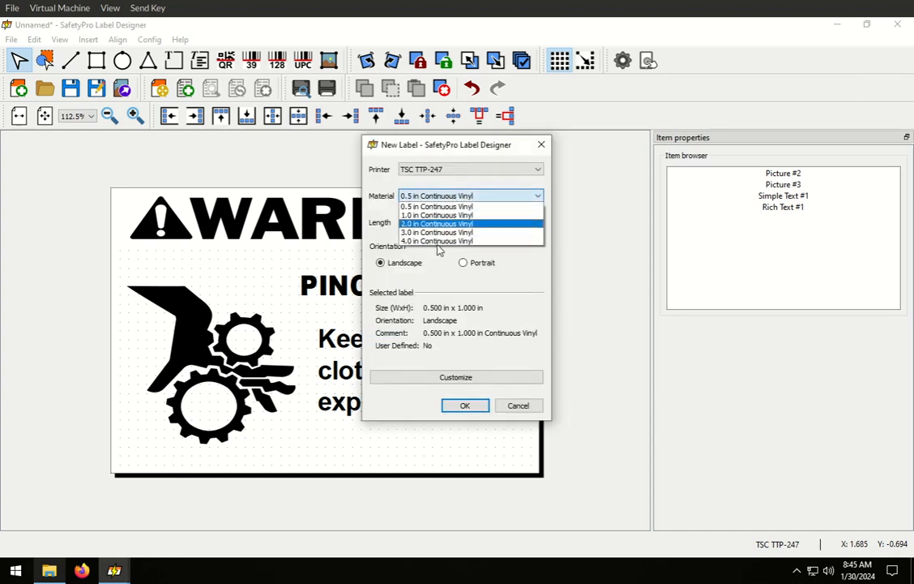
{"action": "left_click", "coordinate": [437, 240]}
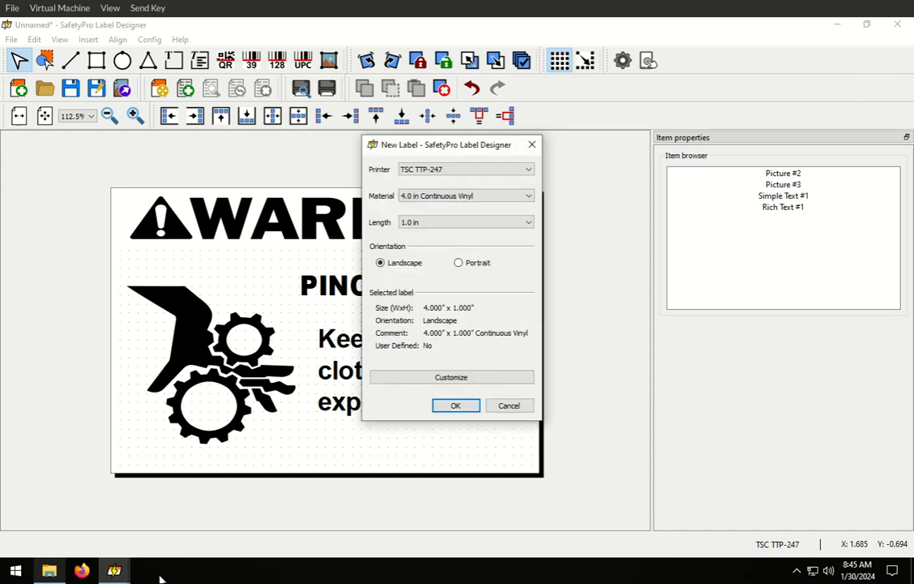
Check the dimensions of pinch_label1.png in File Explorer's Pictures folder, and return to the new label setup in SafetyPro Label Designer.
{"action": "left_click", "coordinate": [48, 571]}
{"action": "left_click", "coordinate": [621, 203]}
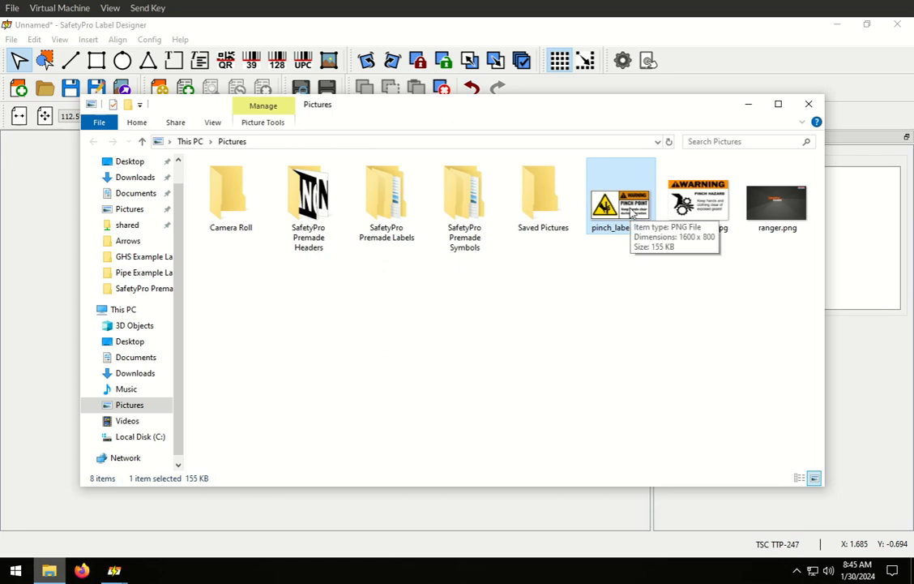
{"action": "left_click", "coordinate": [257, 29]}
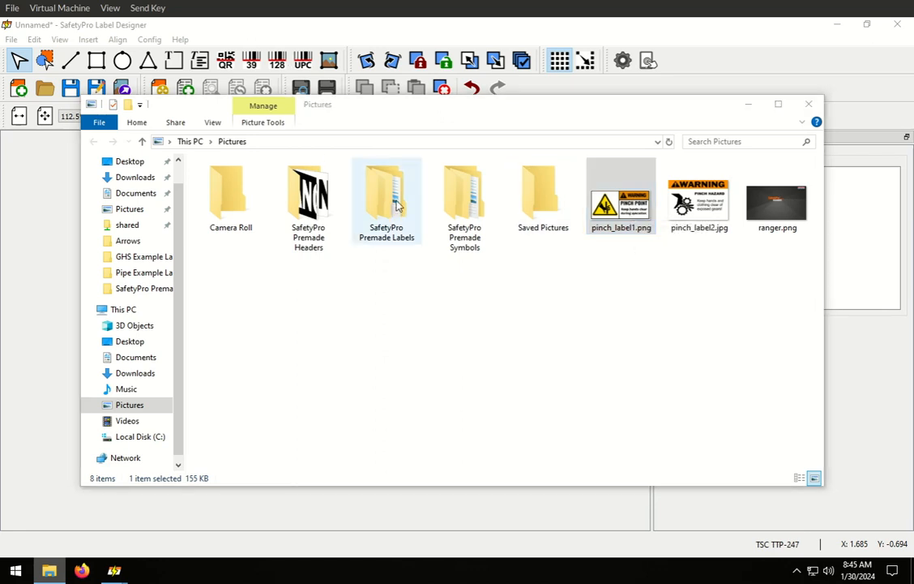
{"action": "key", "text": "ctrl+n"}
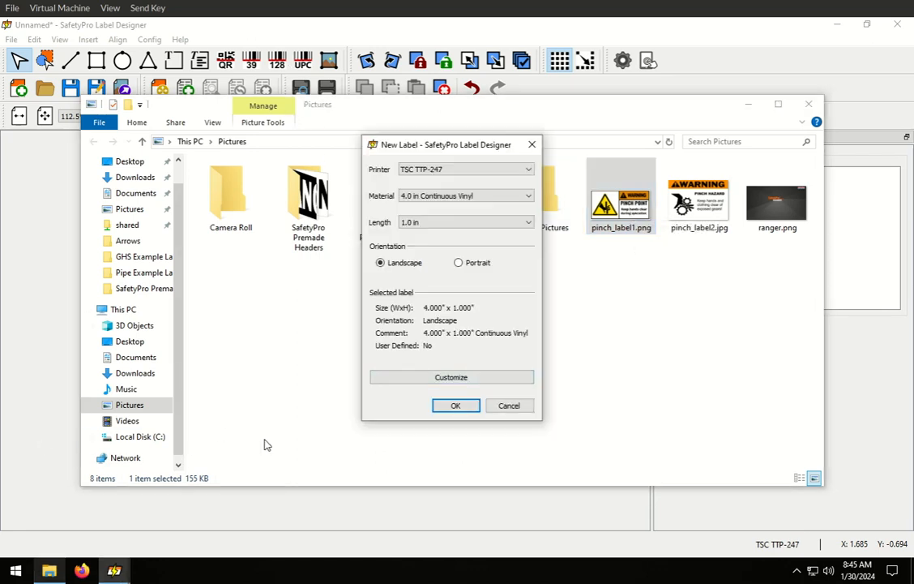
Set the new label's length to 6.0 in, create the label and return to its blank canvas.
{"action": "left_click", "coordinate": [428, 226]}
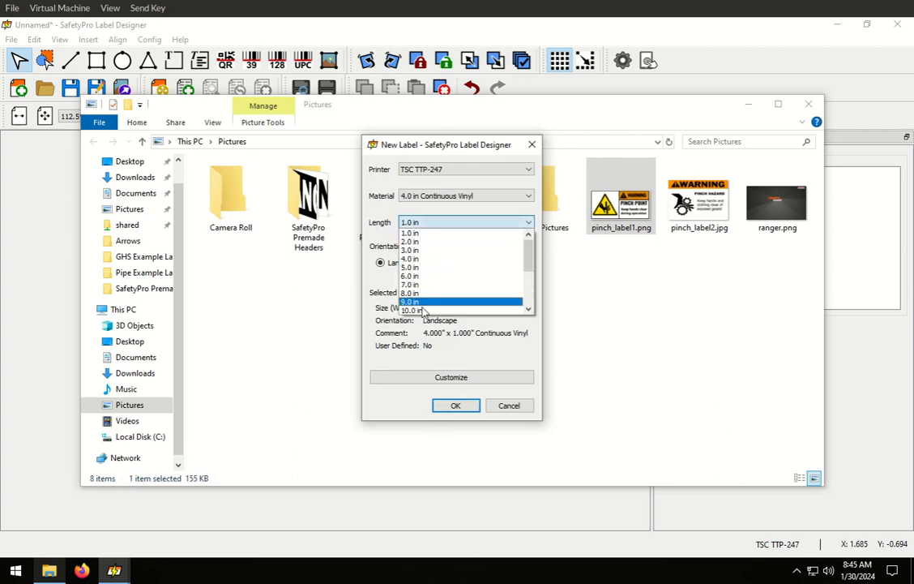
{"action": "left_click", "coordinate": [422, 310]}
{"action": "left_click", "coordinate": [427, 225]}
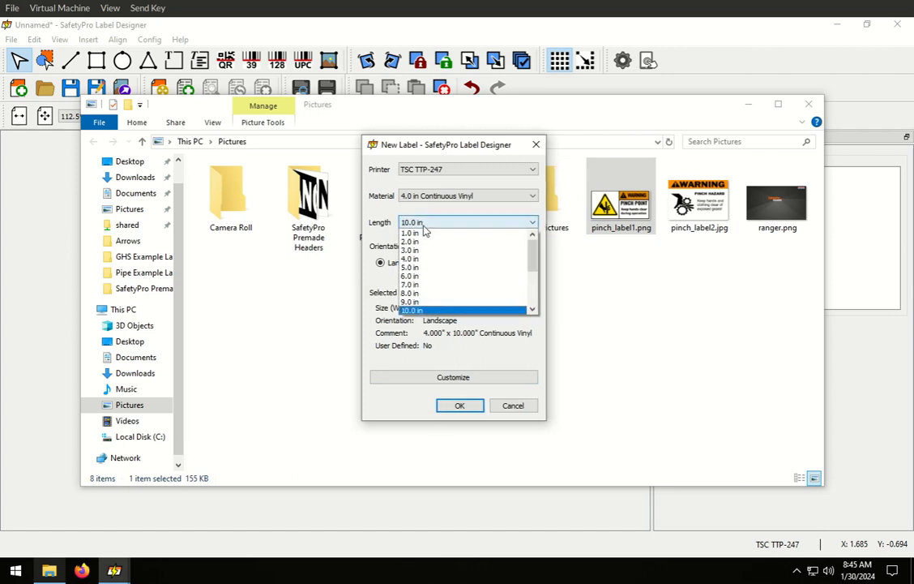
{"action": "left_click", "coordinate": [427, 281]}
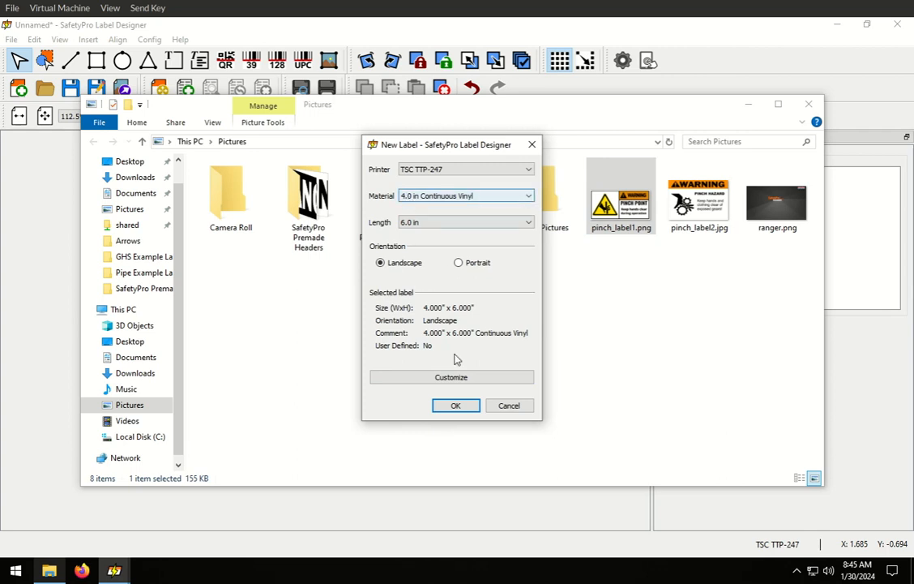
{"action": "left_click", "coordinate": [456, 406]}
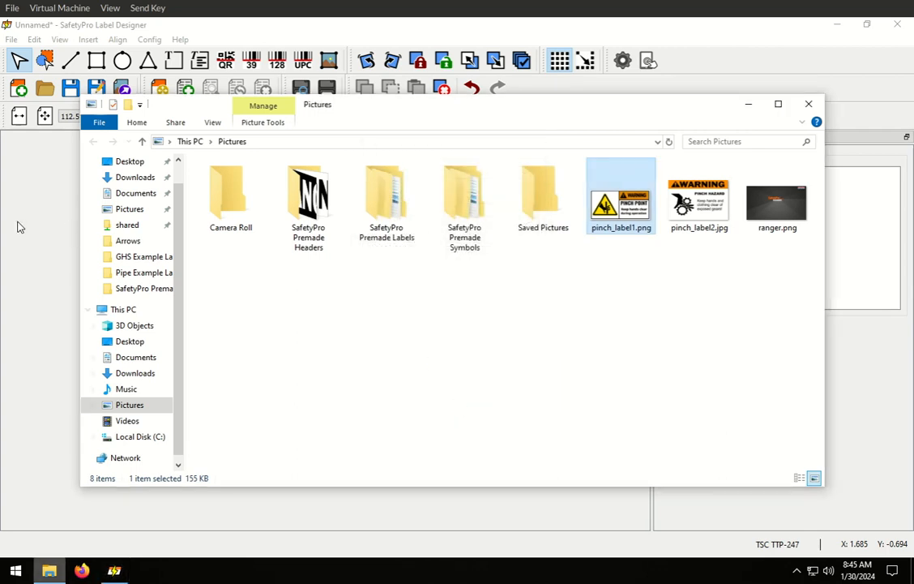
{"action": "left_click", "coordinate": [184, 30]}
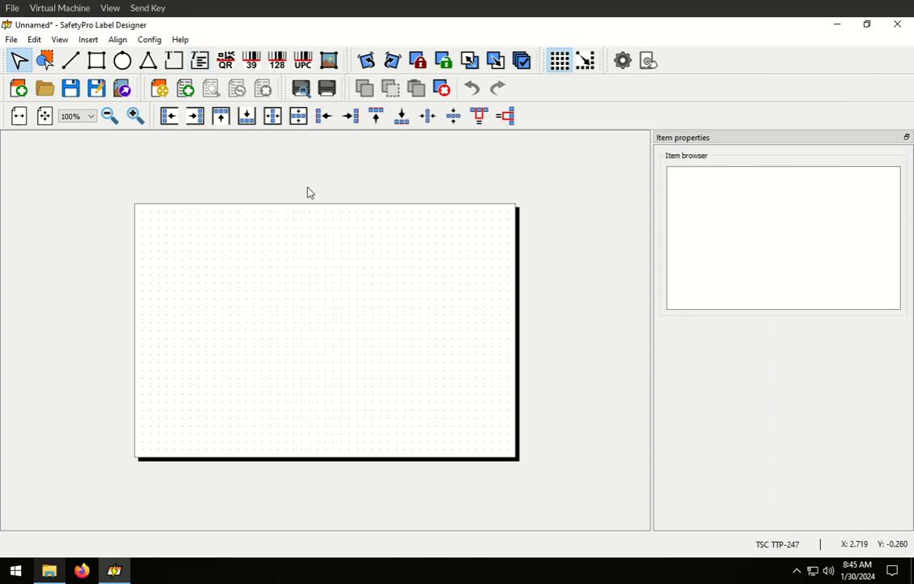
Insert the picture pinch_label1.png from the Pictures folder near the corner of the blank label.
{"action": "left_click", "coordinate": [329, 61]}
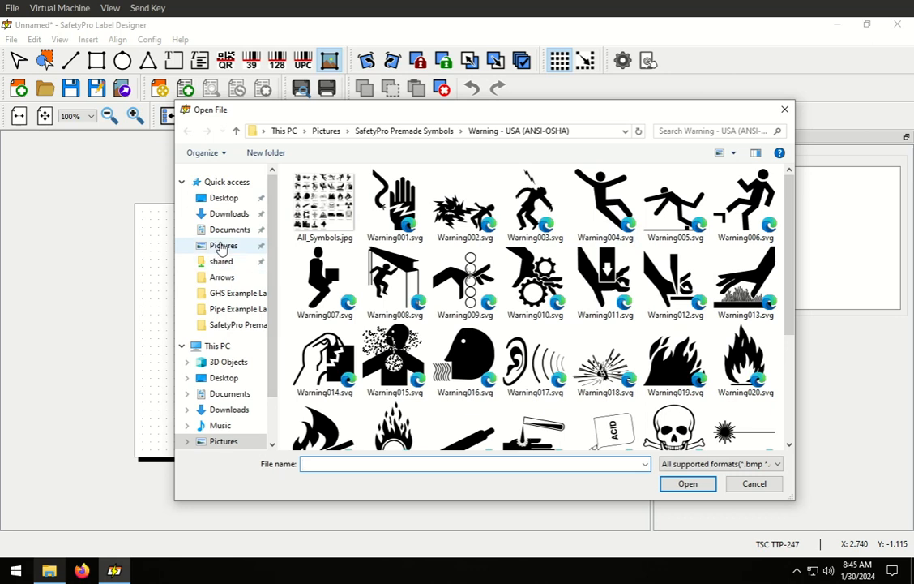
{"action": "left_click", "coordinate": [223, 246]}
{"action": "left_click", "coordinate": [688, 229]}
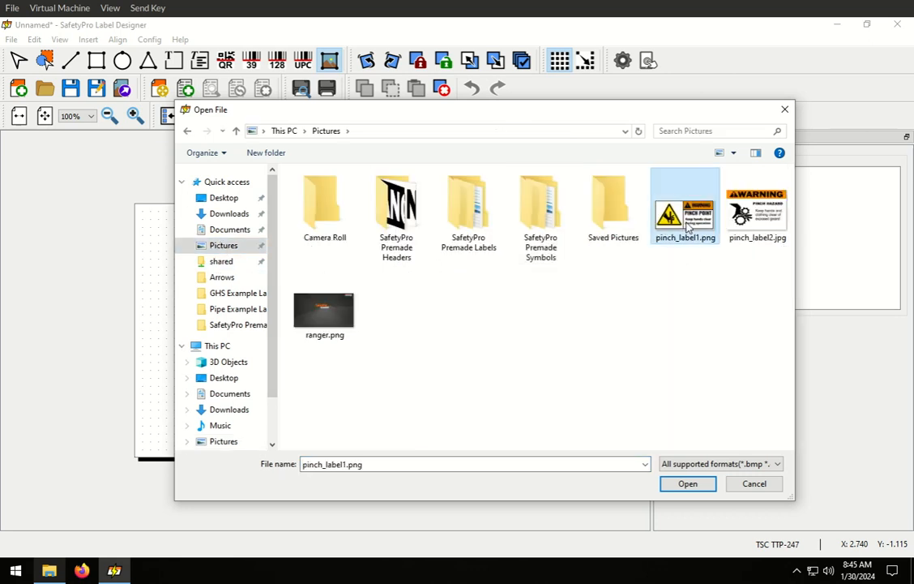
{"action": "left_click", "coordinate": [694, 484]}
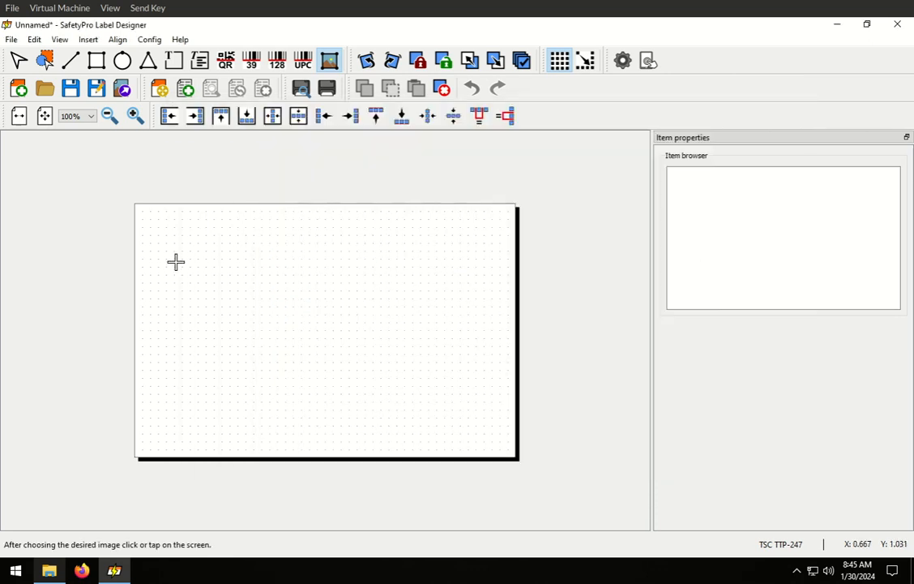
{"action": "left_click", "coordinate": [141, 212]}
Position the inserted picture at X 0, Y 0 and size it to 6 in wide by 4 in high.
{"action": "double_click", "coordinate": [876, 301]}
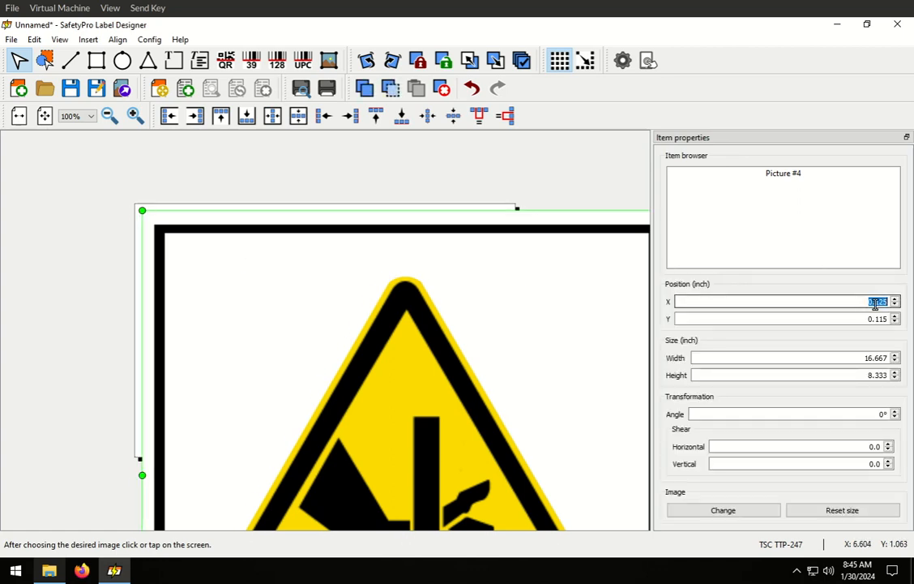
{"action": "type", "text": "0"}
{"action": "key", "text": "Tab"}
{"action": "type", "text": "0"}
{"action": "key", "text": "Tab"}
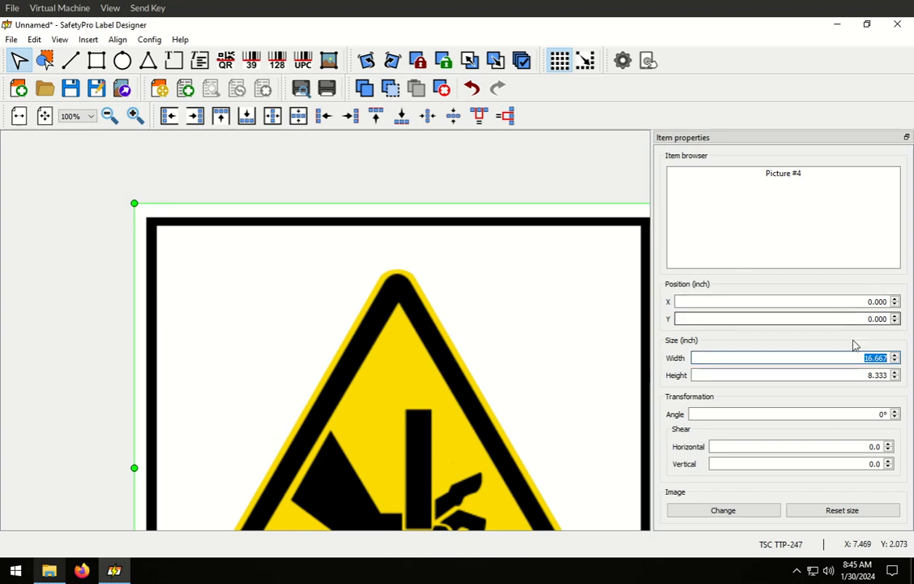
{"action": "type", "text": "6"}
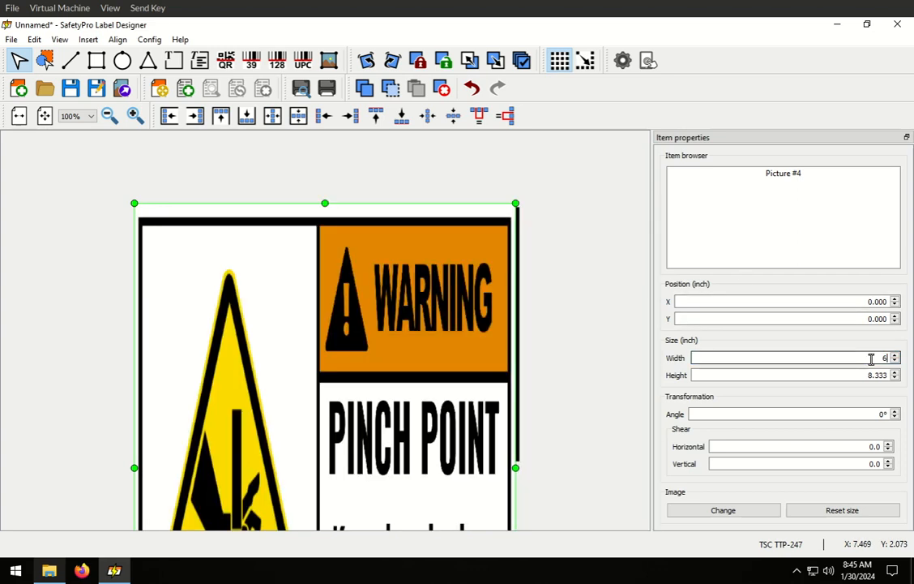
{"action": "key", "text": "Tab"}
{"action": "type", "text": "4"}
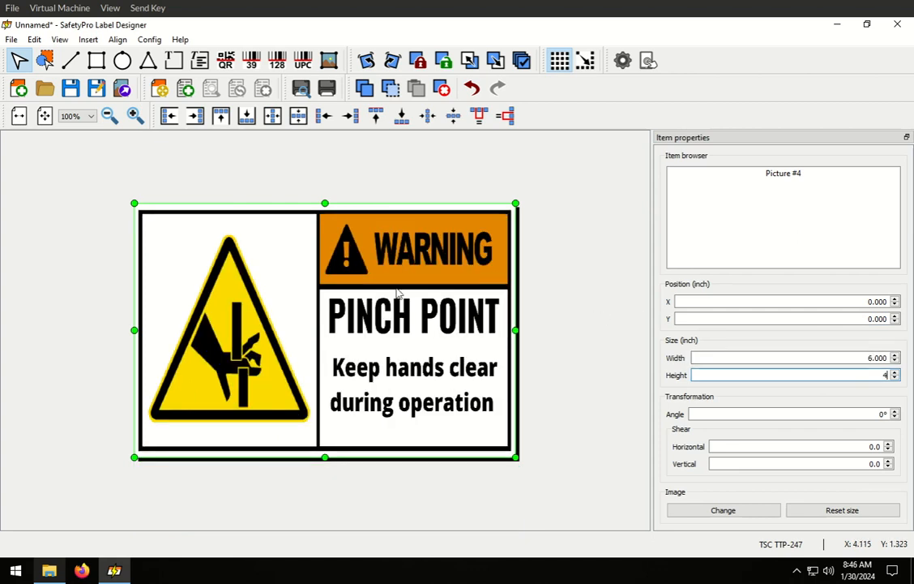
{"action": "key", "text": "Tab"}
{"action": "left_click", "coordinate": [489, 170]}
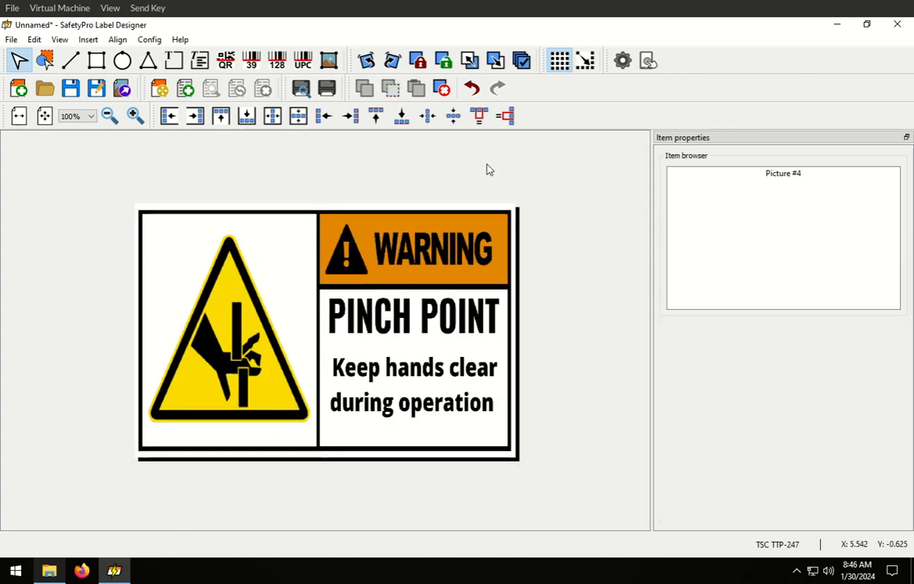
Change the label setup to a length of 10.0 in.
{"action": "left_click", "coordinate": [12, 40]}
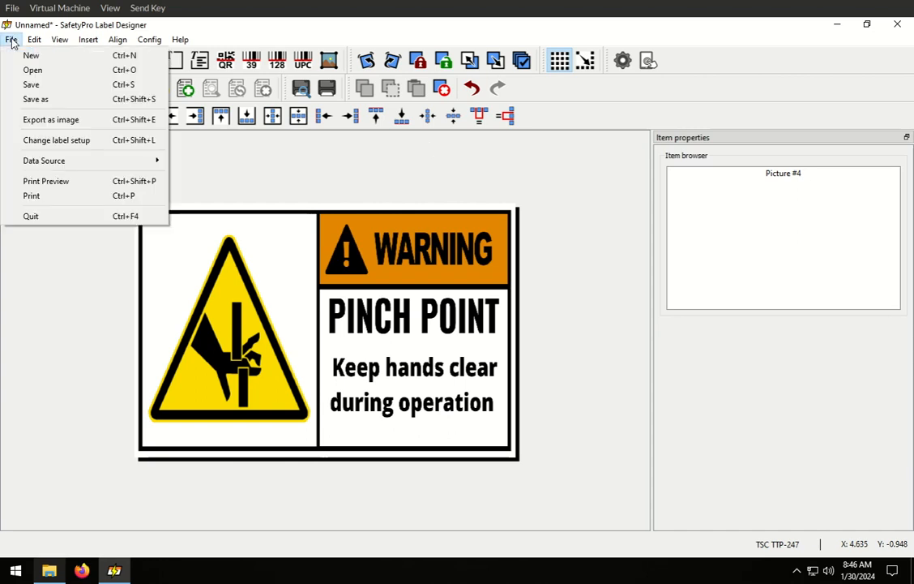
{"action": "left_click", "coordinate": [11, 40]}
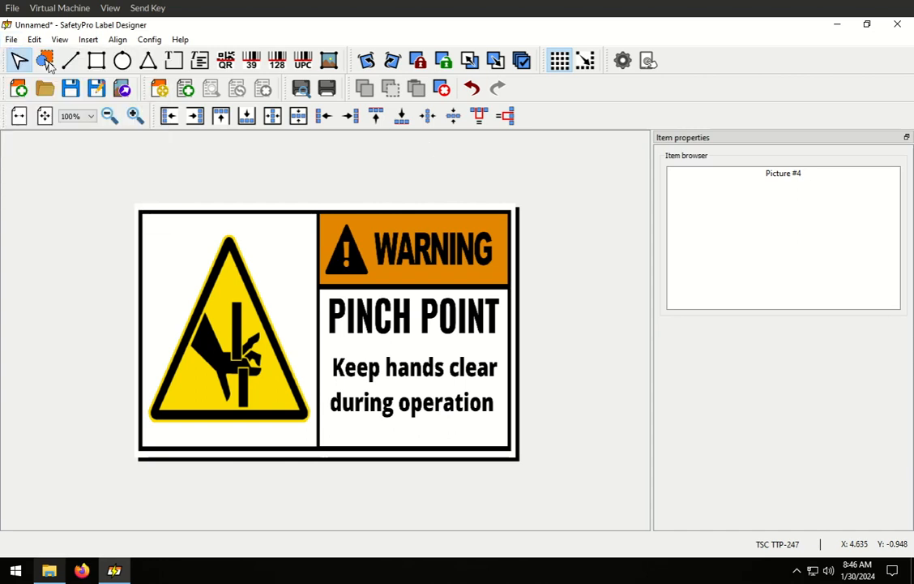
{"action": "left_click", "coordinate": [165, 90]}
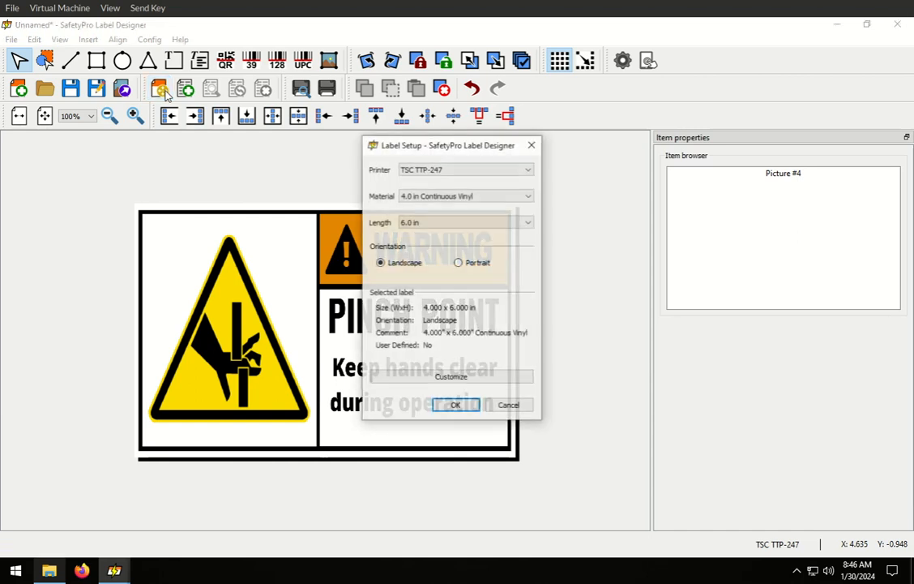
{"action": "left_click", "coordinate": [418, 229]}
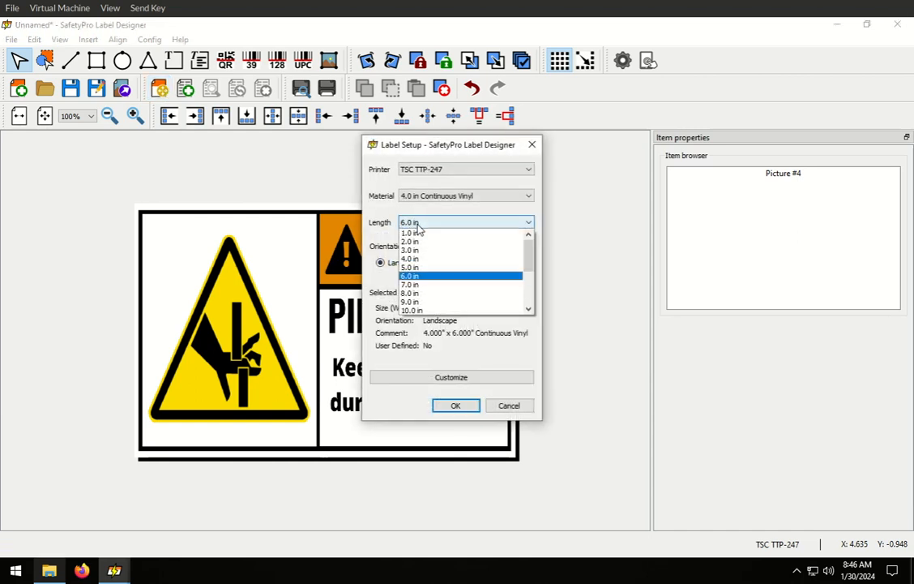
{"action": "left_click", "coordinate": [415, 312]}
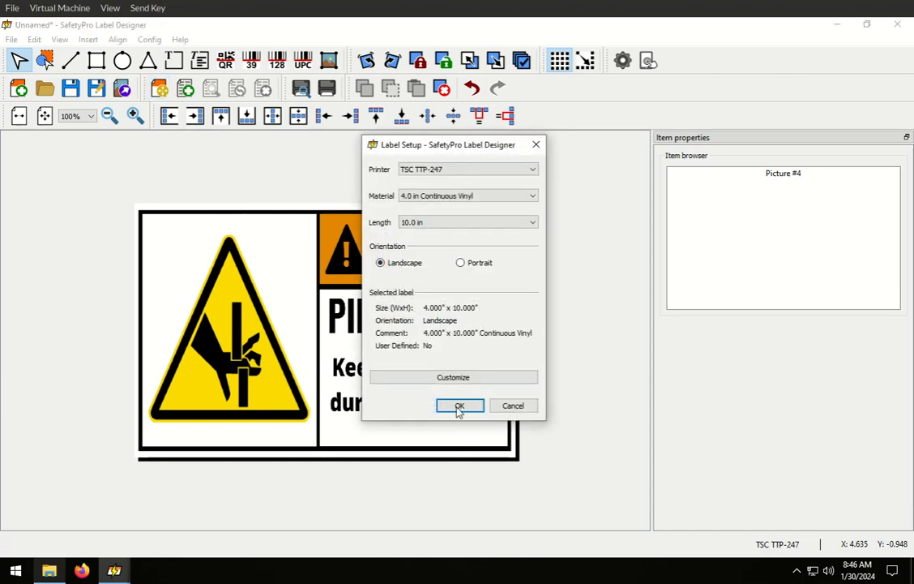
{"action": "left_click", "coordinate": [459, 407]}
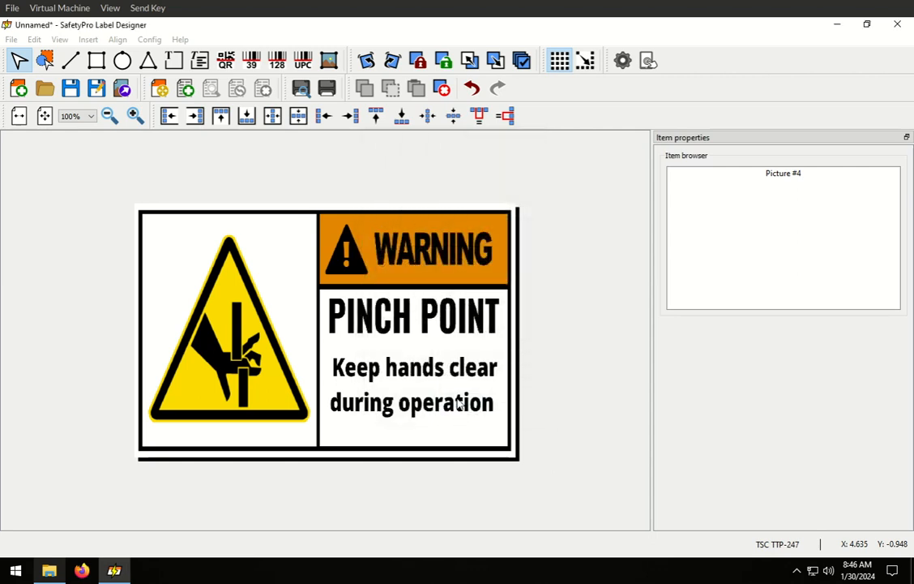
Set the template picture's width to 10 in.
{"action": "left_click", "coordinate": [332, 318]}
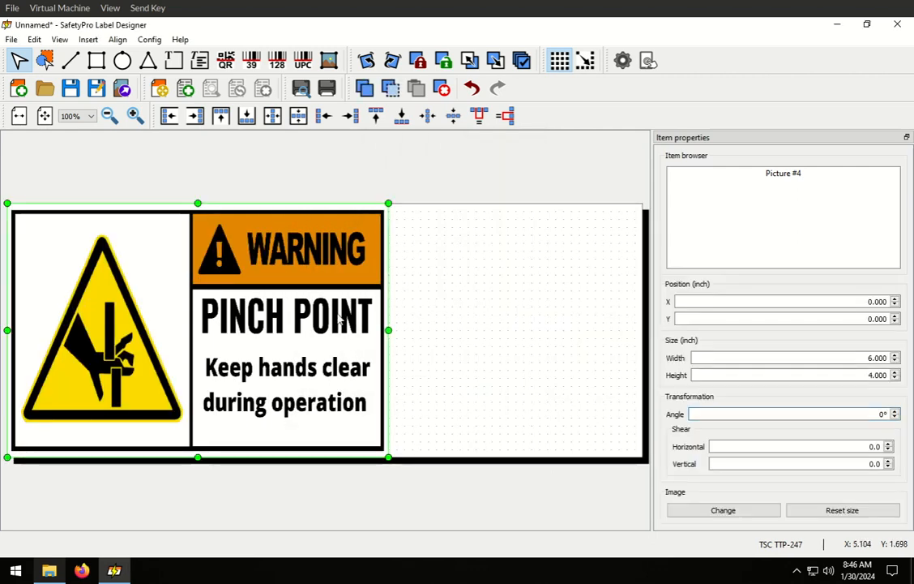
{"action": "triple_click", "coordinate": [871, 374]}
{"action": "triple_click", "coordinate": [872, 360]}
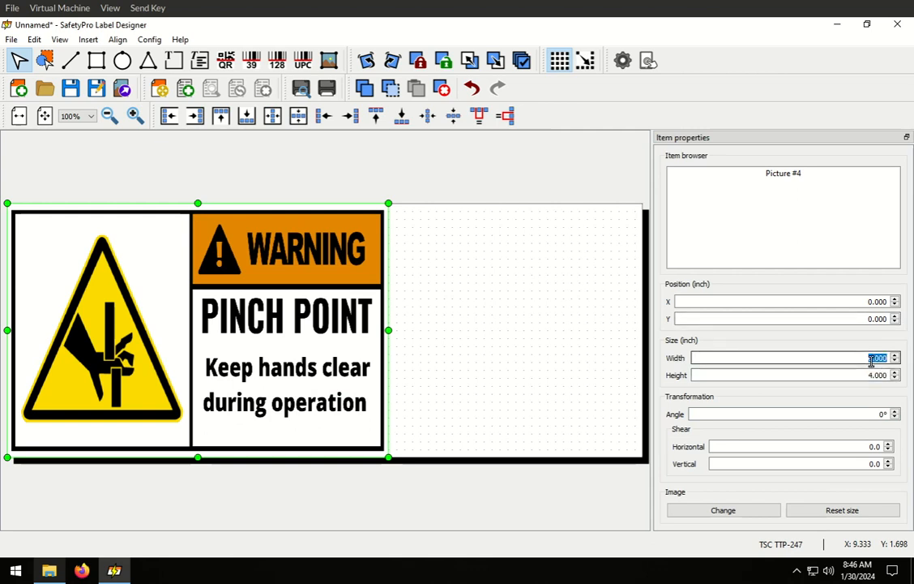
{"action": "type", "text": "10"}
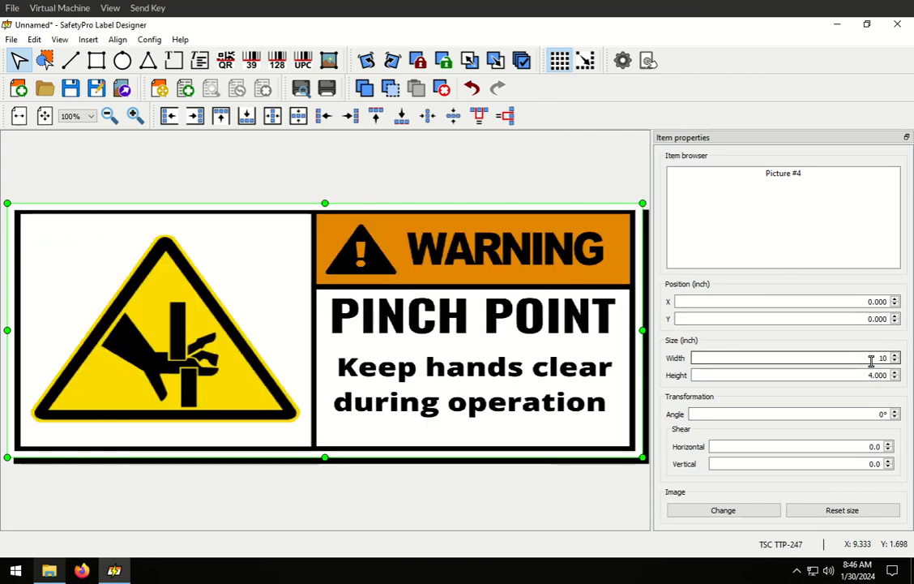
{"action": "left_click", "coordinate": [484, 179]}
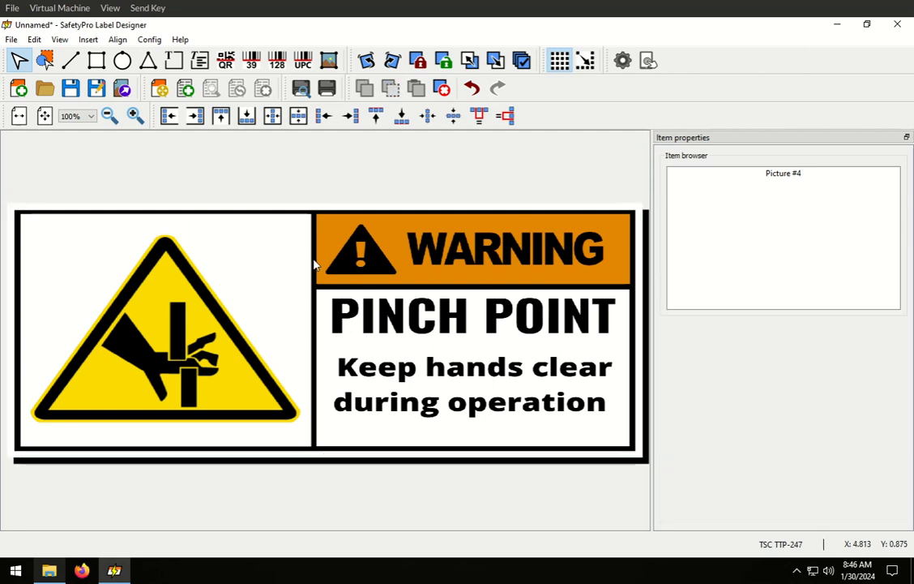
Set the template picture's width to 8 in to restore the artwork's natural proportions.
{"action": "left_click", "coordinate": [267, 292]}
{"action": "double_click", "coordinate": [882, 371]}
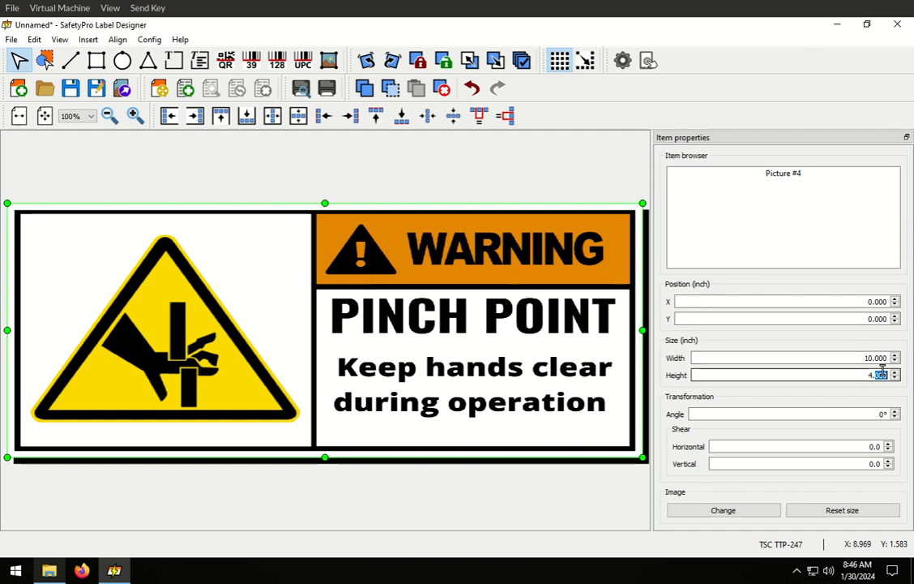
{"action": "key", "text": "shift+Tab"}
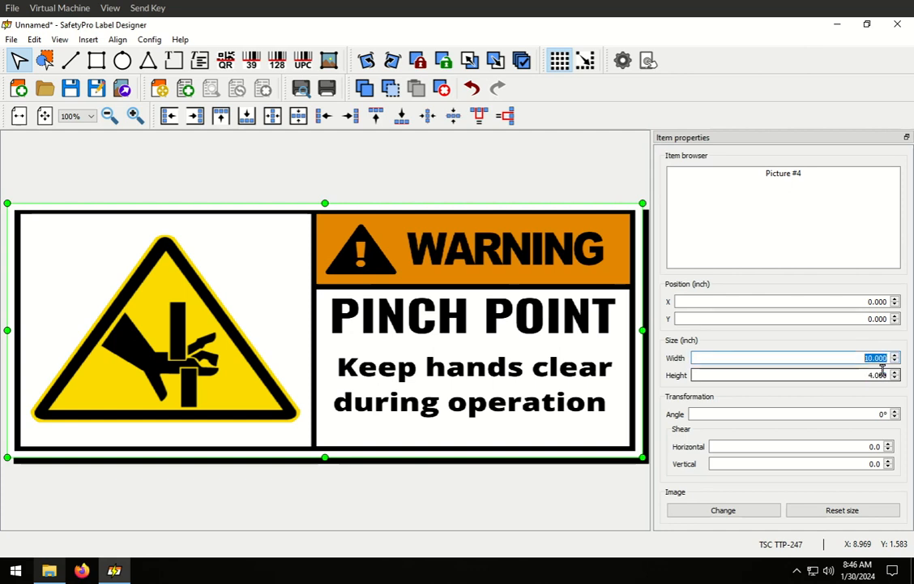
{"action": "type", "text": "8"}
{"action": "key", "text": "Tab"}
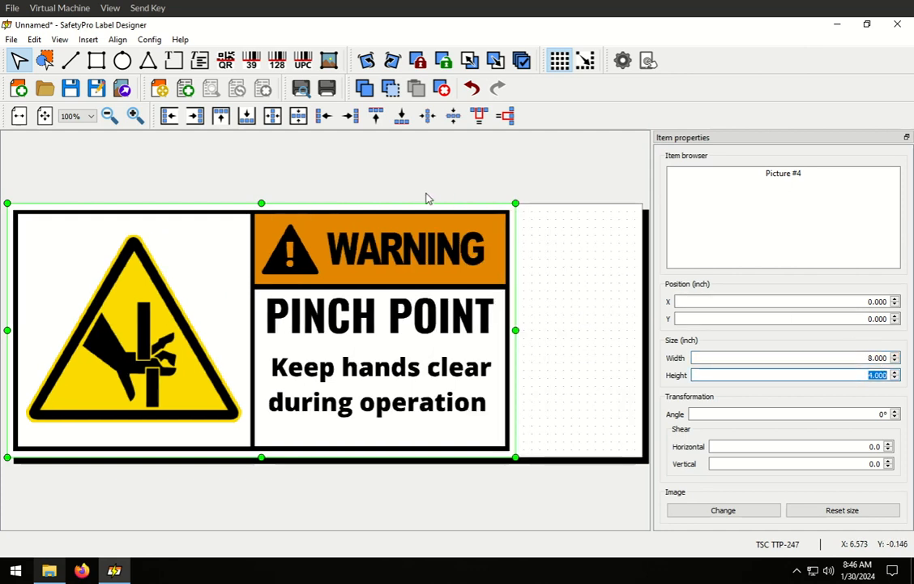
{"action": "left_click", "coordinate": [296, 171]}
Change the label setup to a length of 8.0 in to match the picture.
{"action": "left_click", "coordinate": [15, 39]}
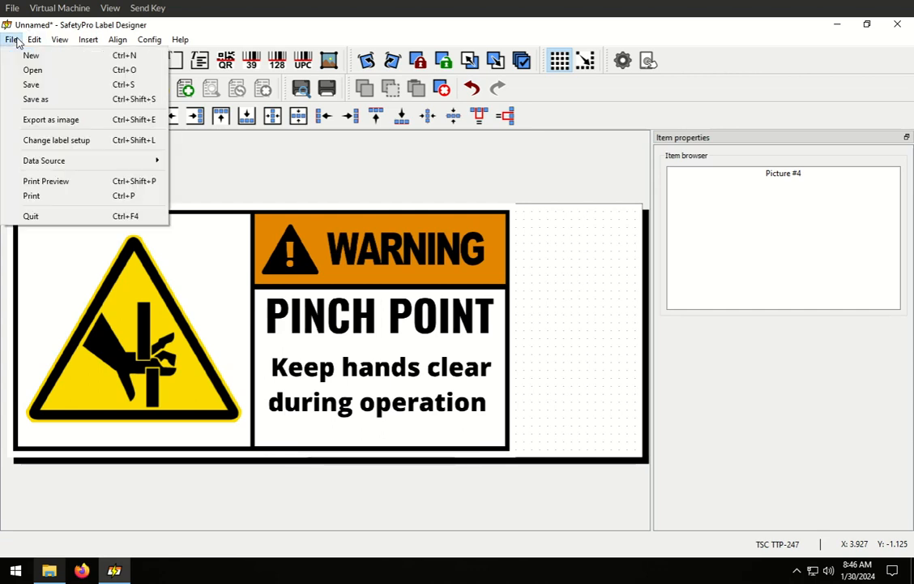
{"action": "left_click", "coordinate": [56, 139]}
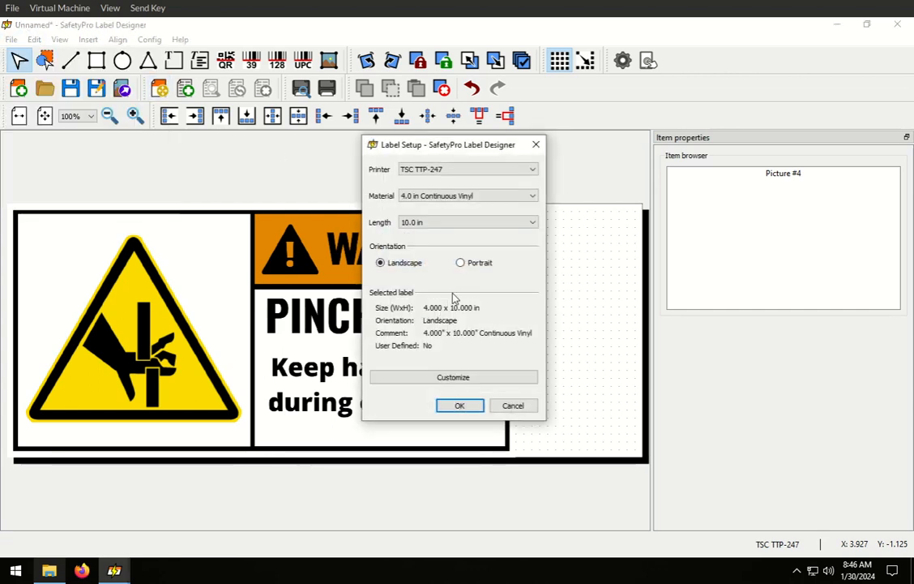
{"action": "left_click", "coordinate": [435, 224]}
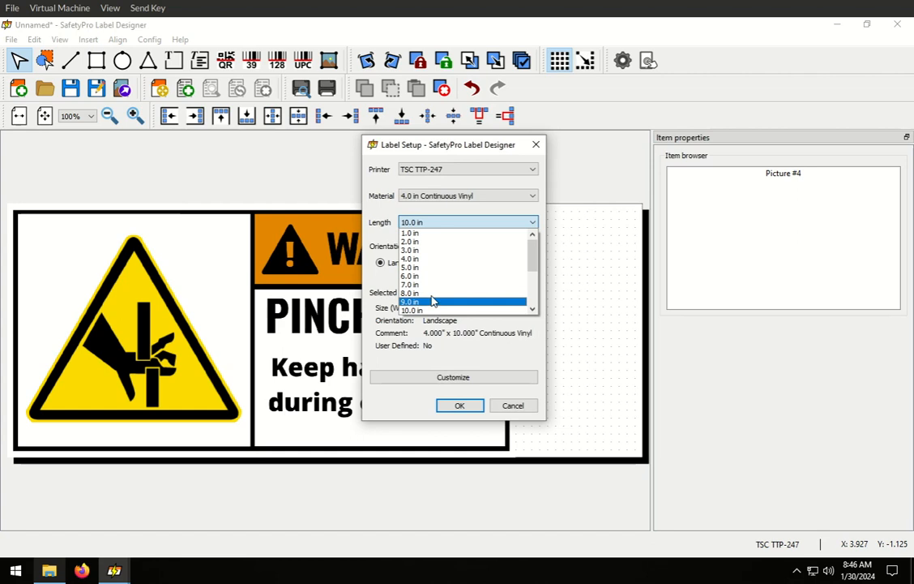
{"action": "left_click", "coordinate": [432, 302]}
{"action": "left_click", "coordinate": [462, 405]}
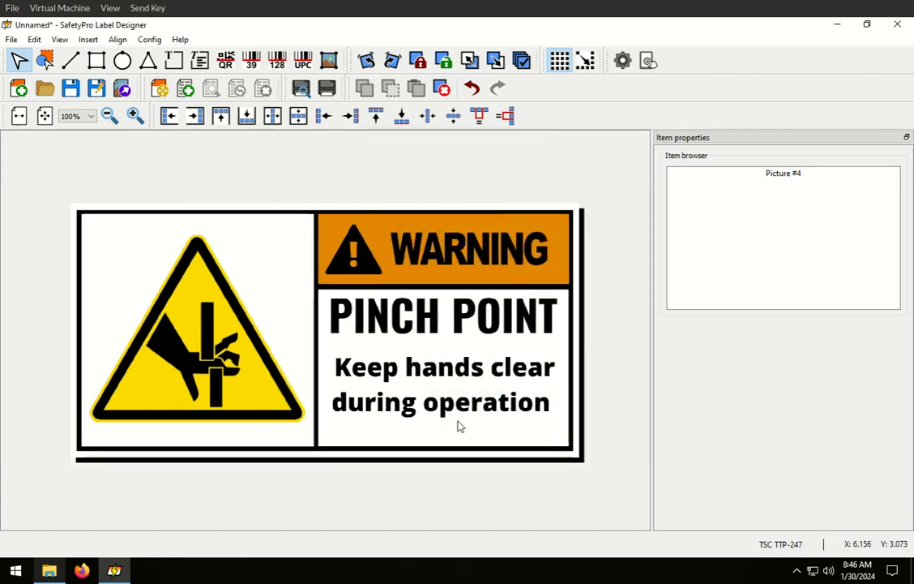
Lock the template picture and insert the header 0_Warning3.svg from SafetyPro Premade Headers over it.
{"action": "left_click", "coordinate": [512, 333]}
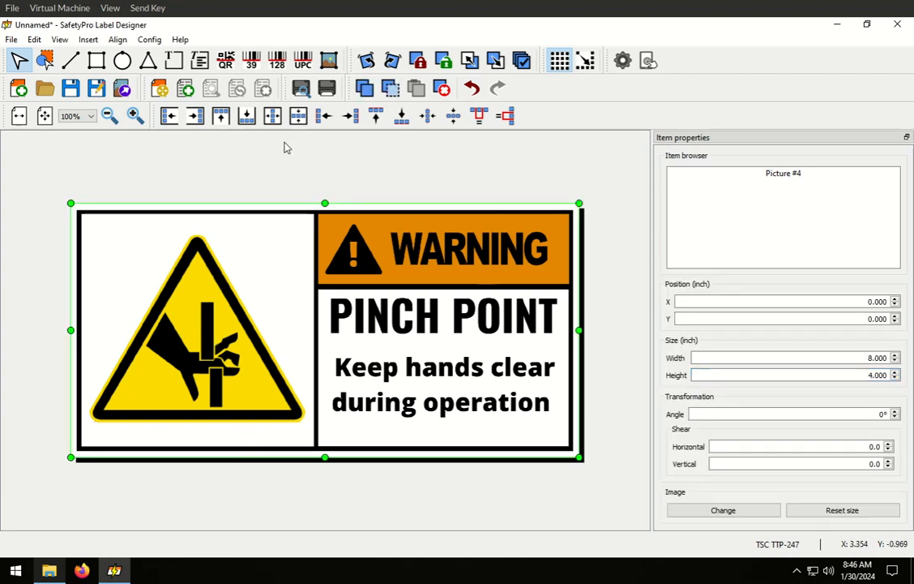
{"action": "left_click", "coordinate": [366, 60]}
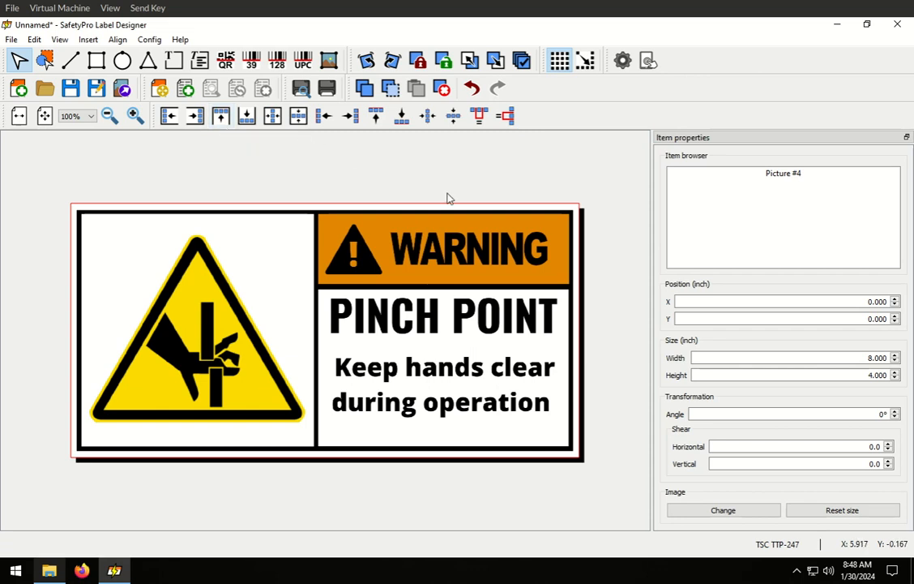
{"action": "left_click", "coordinate": [329, 60]}
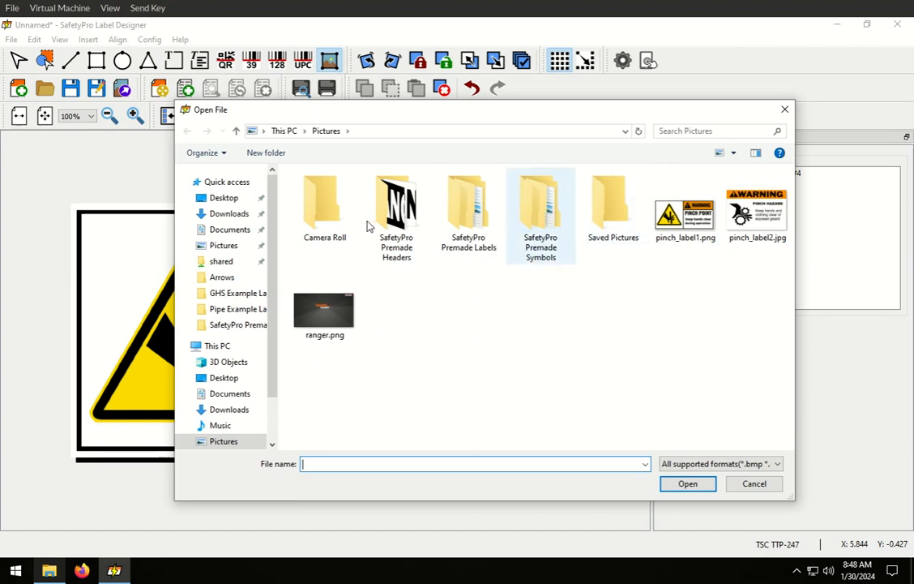
{"action": "double_click", "coordinate": [397, 209]}
{"action": "double_click", "coordinate": [670, 229]}
{"action": "left_click", "coordinate": [334, 232]}
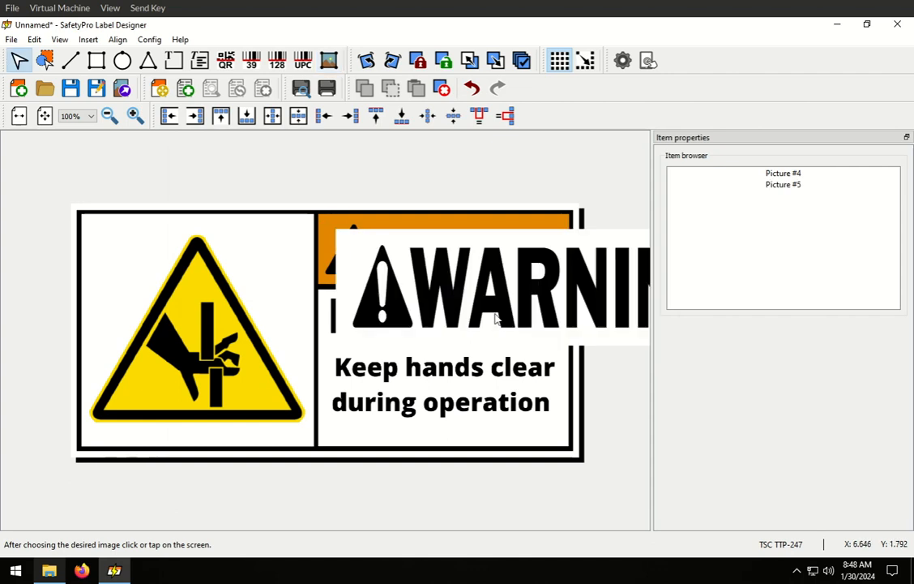
Move and resize the inserted WARNING header to about 4.03 by 1.12 in, covering the template's orange header band.
{"action": "left_click_drag", "start_coordinate": [496, 319], "coordinate": [364, 300]}
{"action": "left_click_drag", "start_coordinate": [205, 333], "coordinate": [330, 280]}
{"action": "left_click_drag", "start_coordinate": [622, 284], "coordinate": [588, 278]}
{"action": "mouse_move", "coordinate": [531, 256]}
{"action": "left_mouse_down"}
{"action": "mouse_move", "coordinate": [509, 264]}
{"action": "mouse_move", "coordinate": [519, 260]}
{"action": "left_mouse_up"}
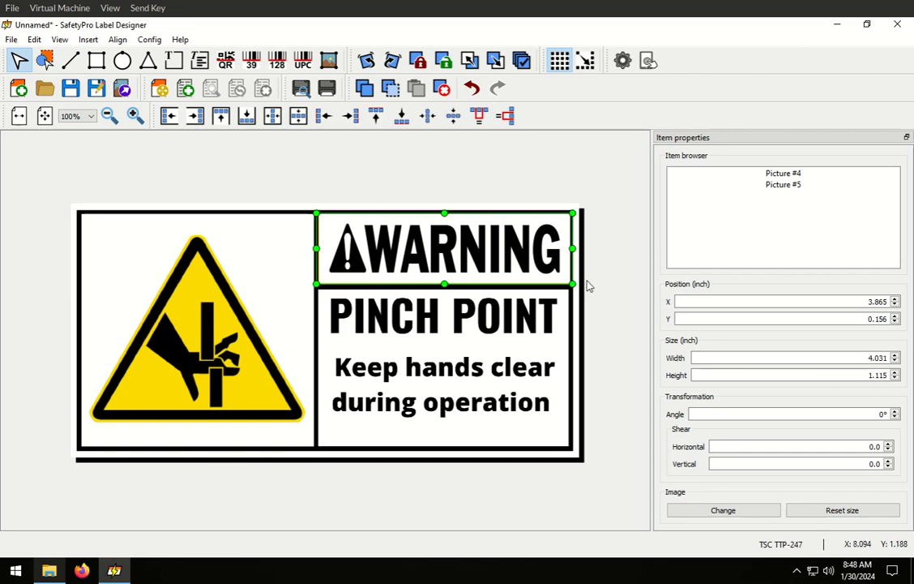
Shift the WARNING header down to compare it with the template's original, and return it over the band at about X 3.84, Y 0.17.
{"action": "left_click_drag", "start_coordinate": [519, 253], "coordinate": [521, 316]}
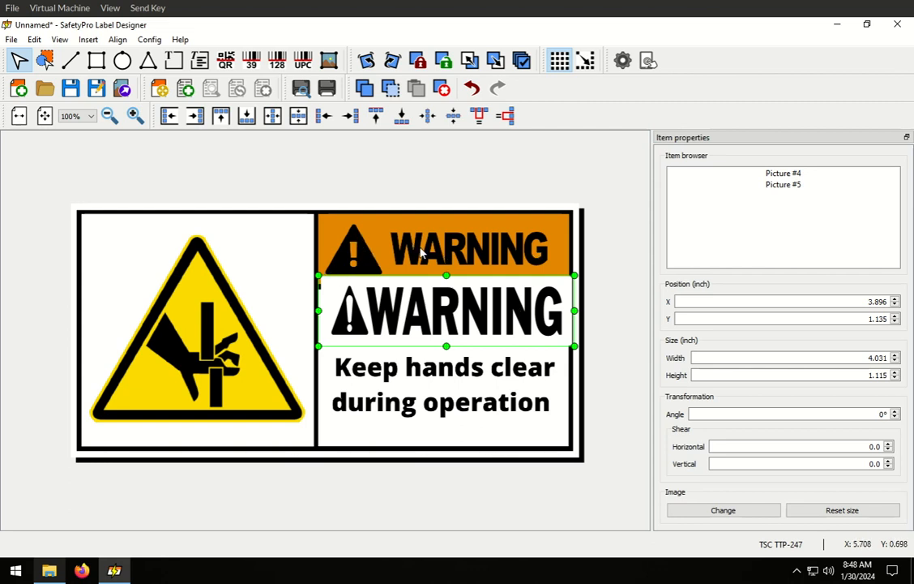
{"action": "left_click_drag", "start_coordinate": [442, 330], "coordinate": [436, 270]}
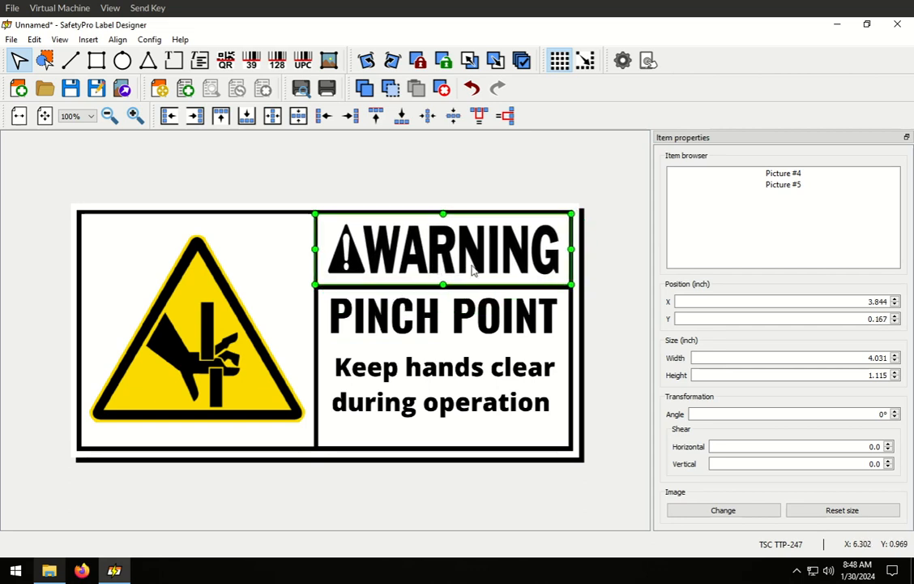
{"action": "left_click", "coordinate": [502, 180]}
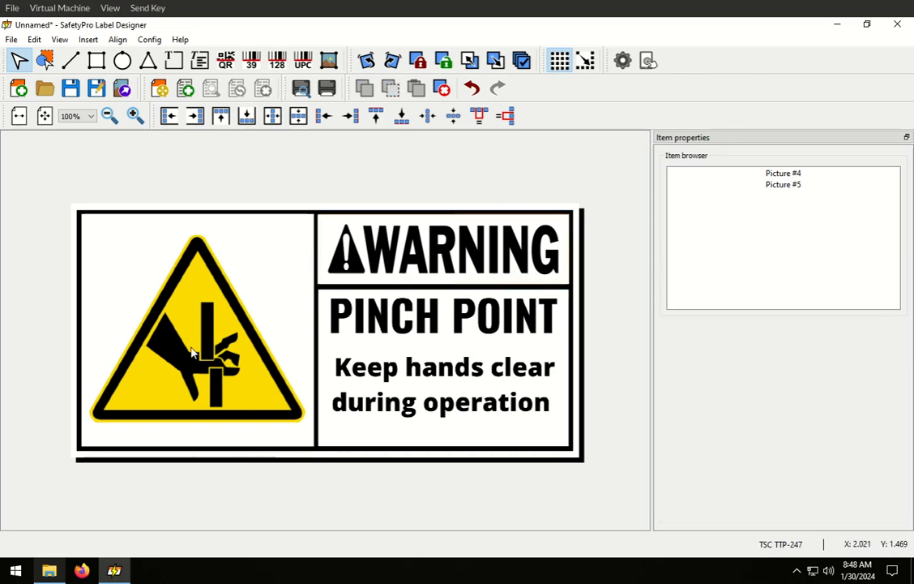
Insert the symbol Warning039.svg from the Warning - International folder of SafetyPro Premade Symbols over the template's yellow triangle.
{"action": "left_click", "coordinate": [329, 60]}
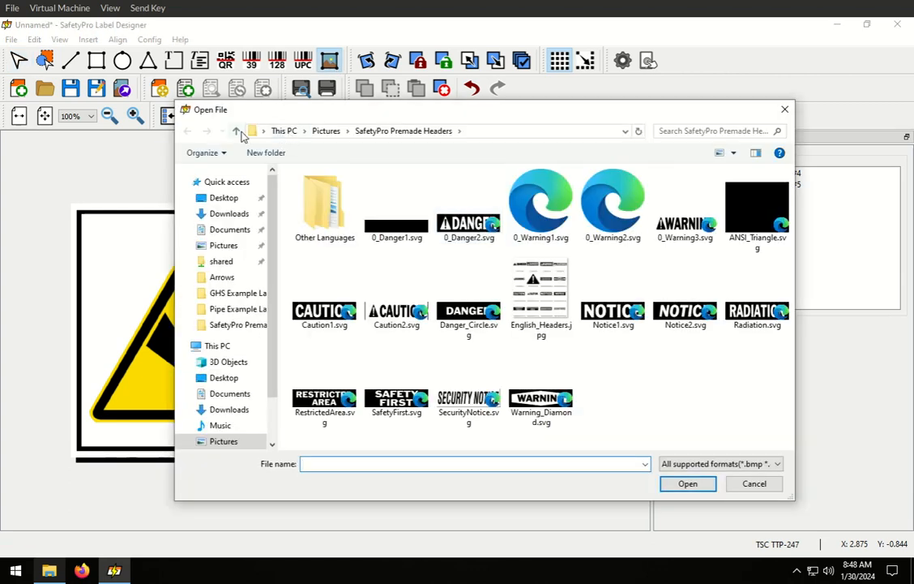
{"action": "left_click", "coordinate": [236, 131]}
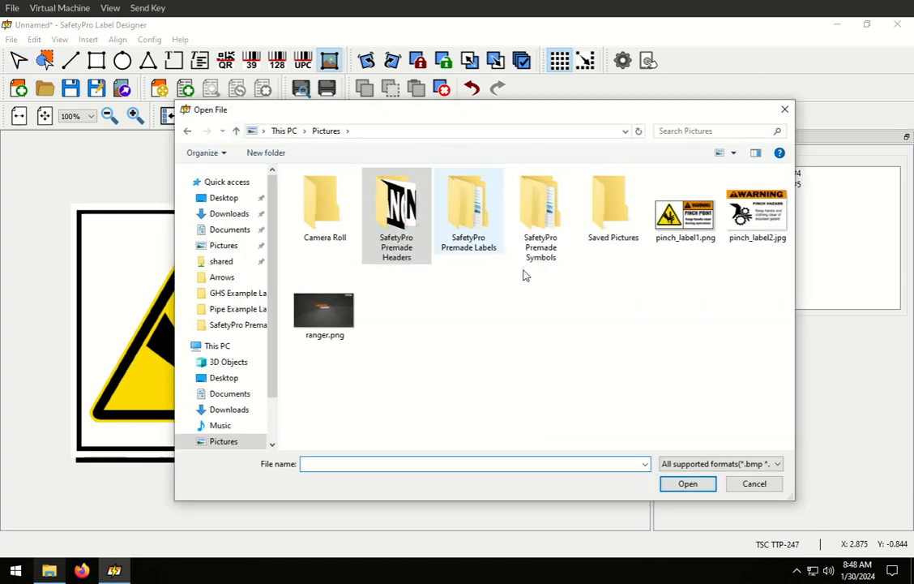
{"action": "double_click", "coordinate": [541, 214]}
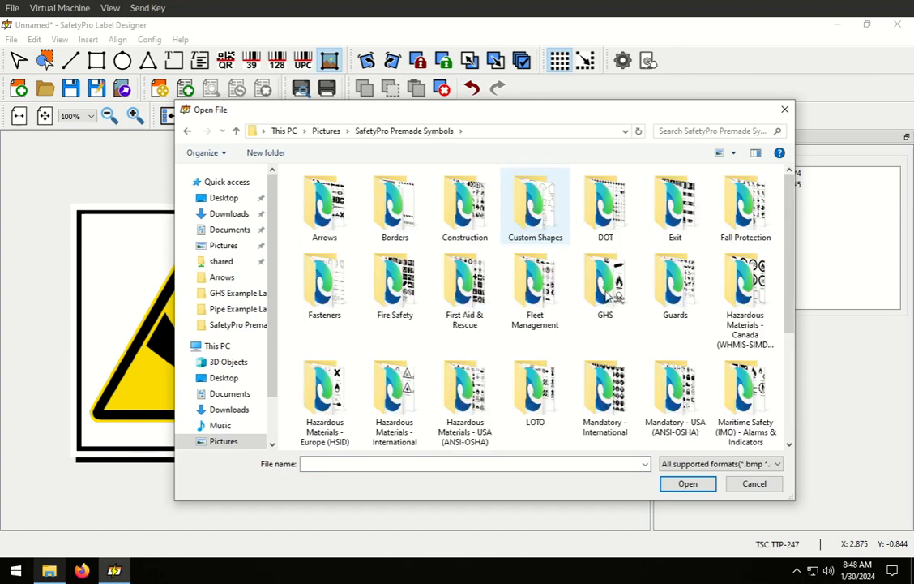
{"action": "scroll", "coordinate": [616, 300], "scroll_direction": "down", "scroll_amount": 3}
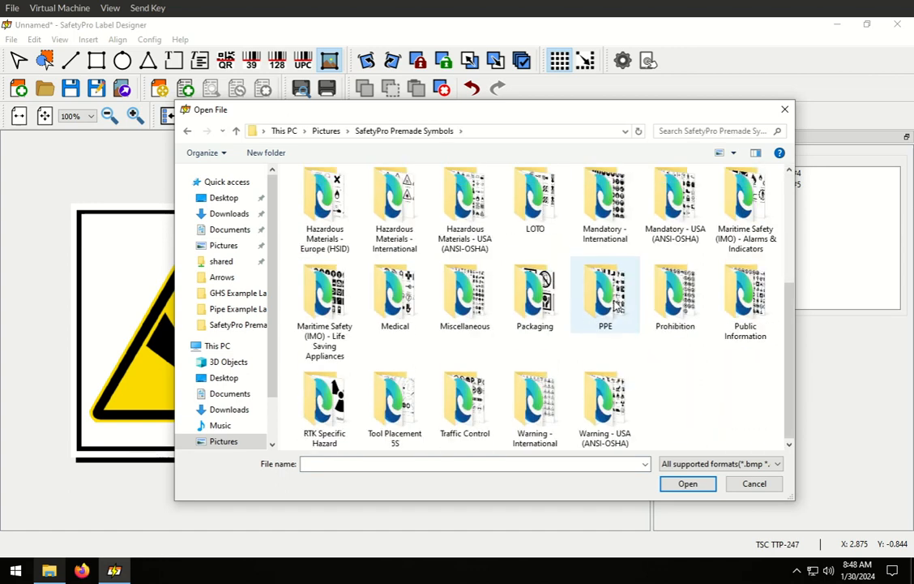
{"action": "left_click", "coordinate": [523, 415]}
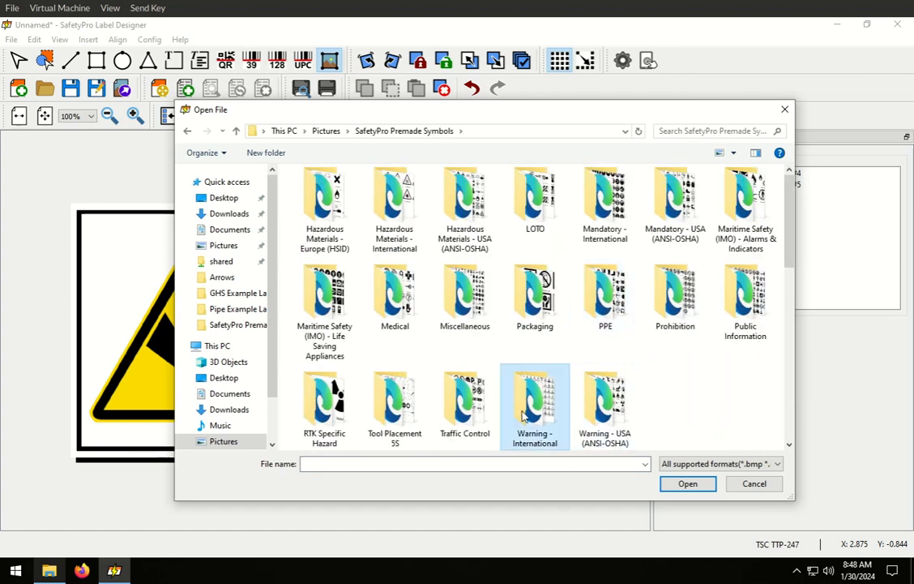
{"action": "double_click", "coordinate": [523, 415]}
{"action": "mouse_move", "coordinate": [361, 114]}
{"action": "left_mouse_down"}
{"action": "mouse_move", "coordinate": [565, 135]}
{"action": "mouse_move", "coordinate": [373, 129]}
{"action": "left_mouse_up"}
{"action": "scroll", "coordinate": [638, 304], "scroll_direction": "down", "scroll_amount": 3}
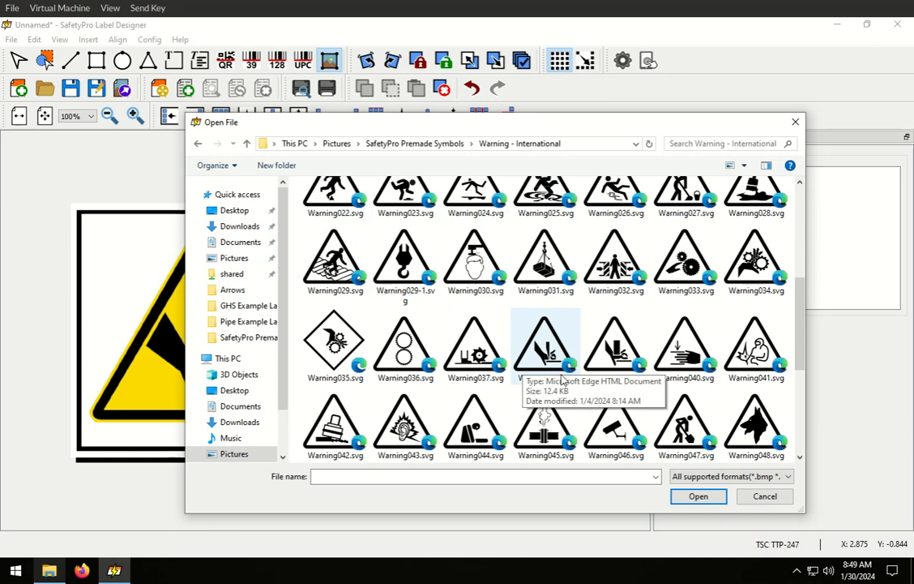
{"action": "left_click", "coordinate": [616, 345]}
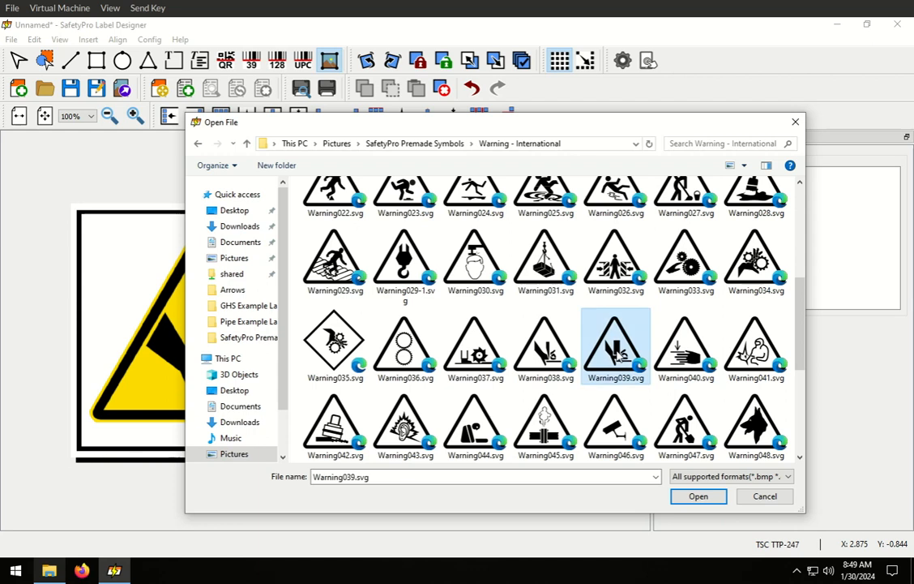
{"action": "left_click", "coordinate": [699, 503]}
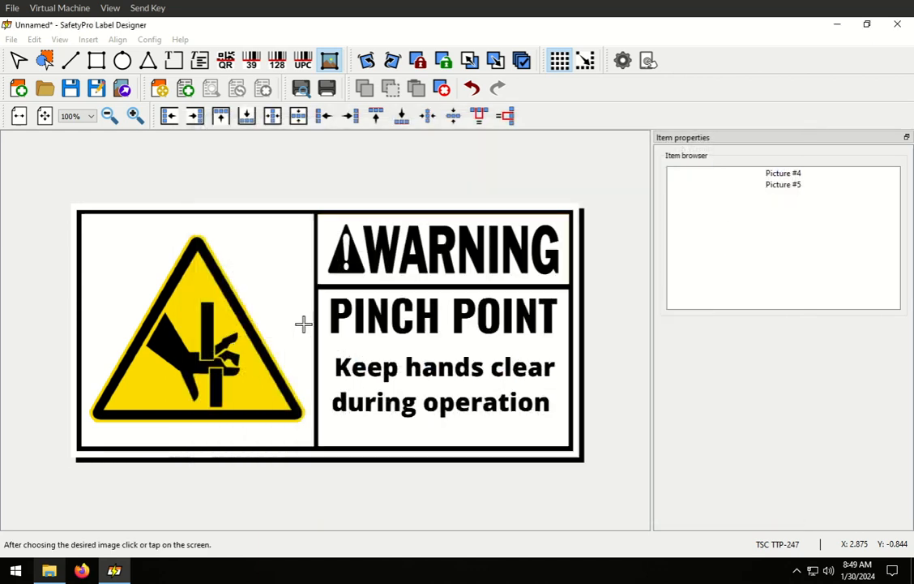
{"action": "left_click", "coordinate": [148, 264]}
Move and resize the inserted hand-crush symbol to about 3.18 by 2.92 in, matching the template's yellow warning triangle.
{"action": "left_click_drag", "start_coordinate": [278, 392], "coordinate": [216, 333]}
{"action": "left_click_drag", "start_coordinate": [337, 445], "coordinate": [305, 420]}
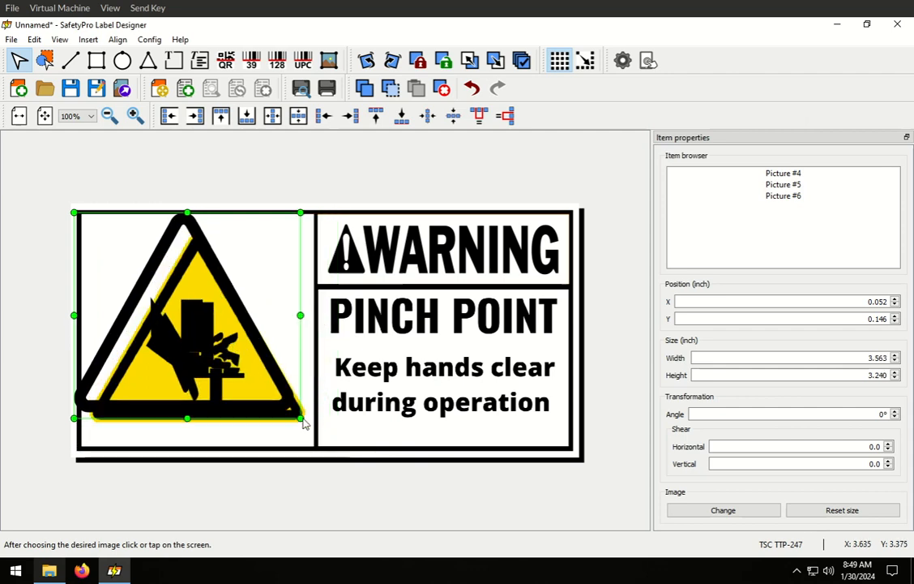
{"action": "left_click_drag", "start_coordinate": [73, 214], "coordinate": [99, 238]}
{"action": "left_click_drag", "start_coordinate": [201, 422], "coordinate": [200, 427]}
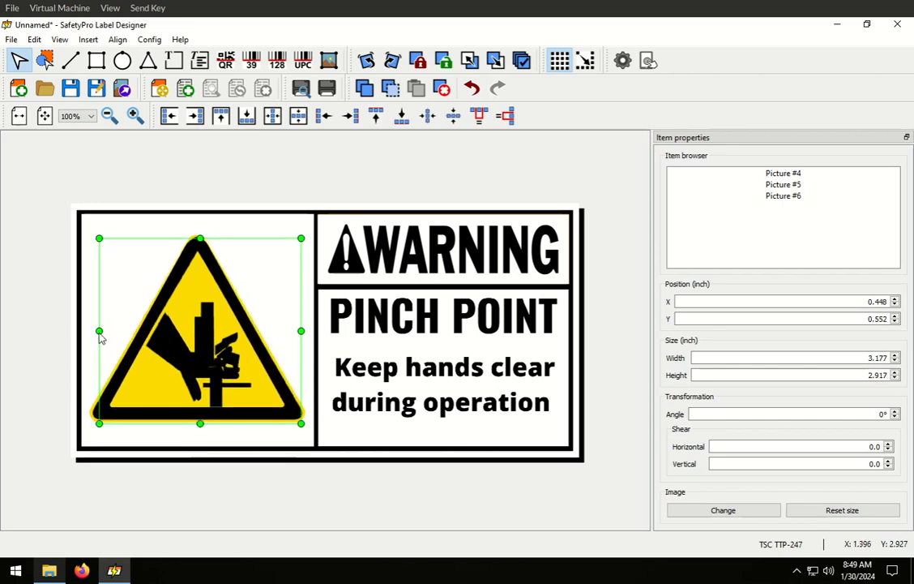
{"action": "mouse_move", "coordinate": [99, 331]}
{"action": "left_mouse_down"}
{"action": "mouse_move", "coordinate": [90, 331]}
{"action": "mouse_move", "coordinate": [99, 332]}
{"action": "left_mouse_up"}
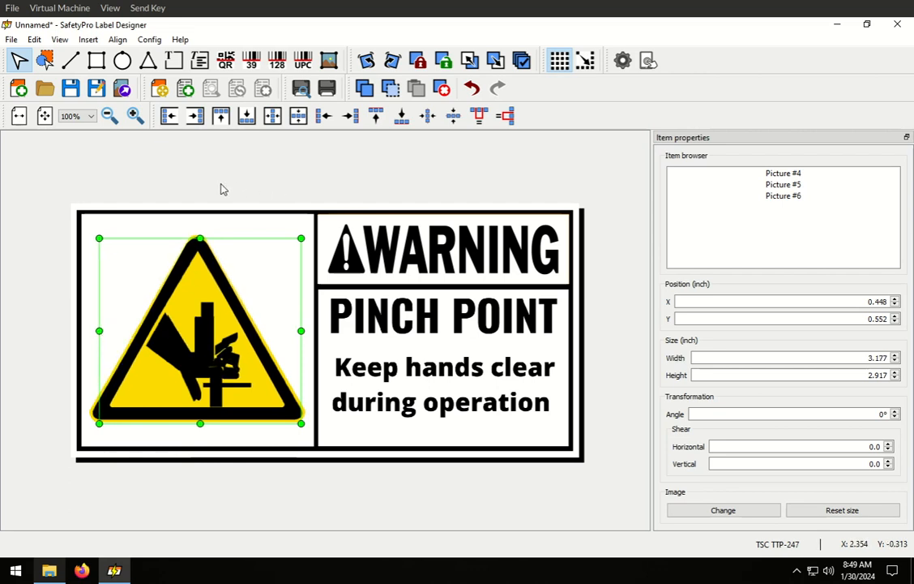
{"action": "left_click", "coordinate": [209, 159]}
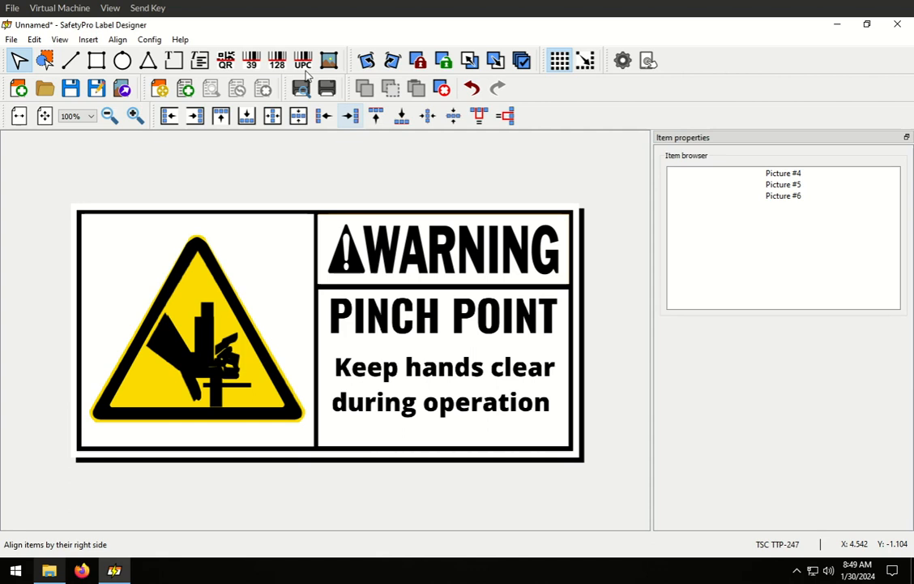
Add a simple text item reading PINCH POINT over the template's wording beneath the WARNING header.
{"action": "left_click", "coordinate": [175, 62]}
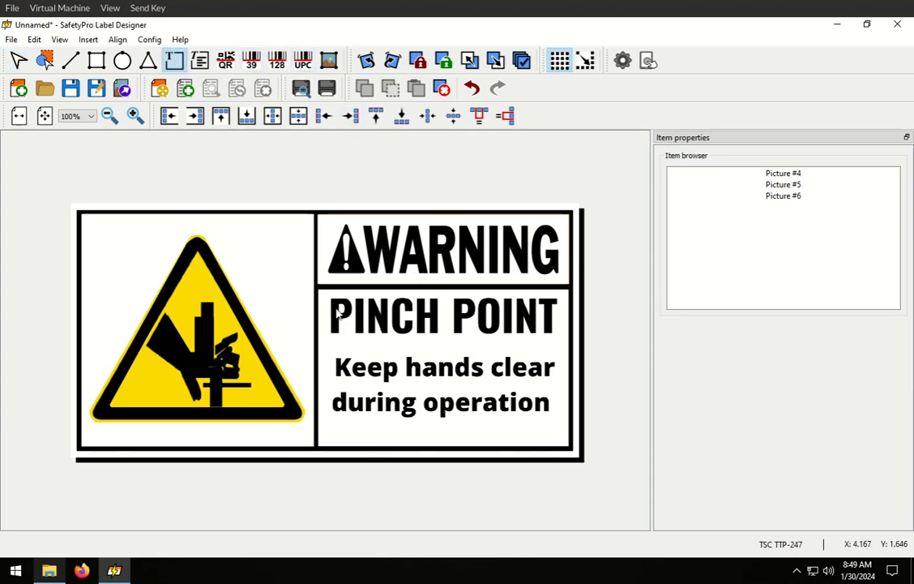
{"action": "left_click", "coordinate": [339, 314]}
{"action": "triple_click", "coordinate": [724, 247]}
{"action": "type", "text": "PIN"}
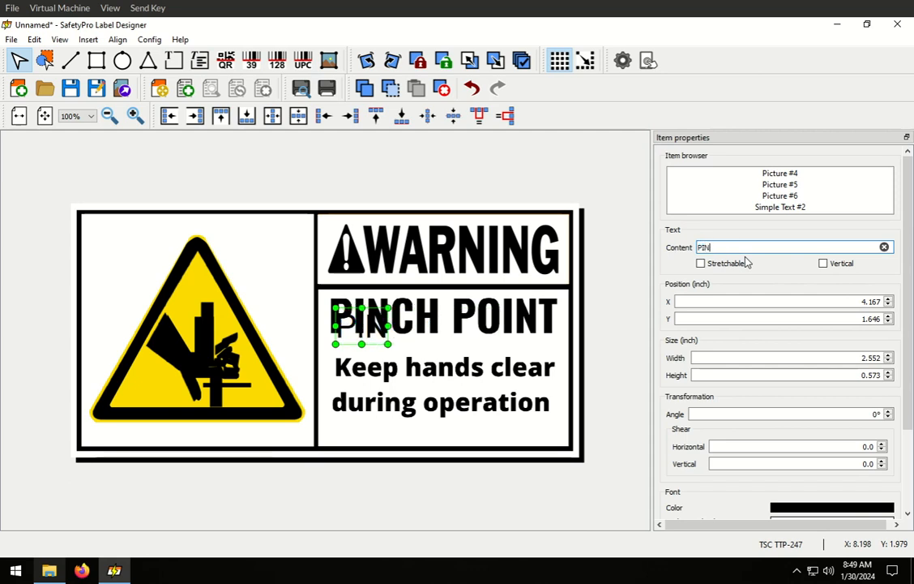
{"action": "type", "text": "CH POINT"}
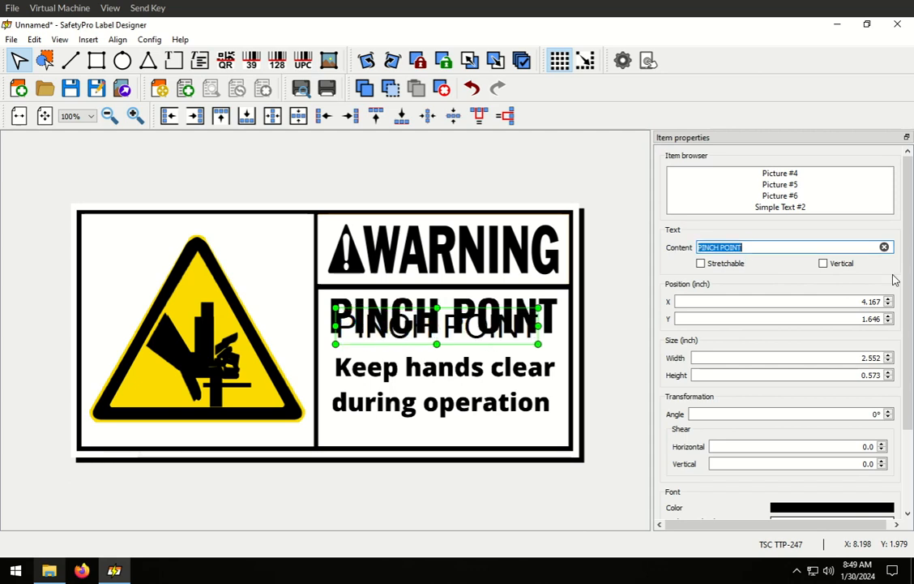
Make the PINCH POINT text stretchable and set its font to Arial Black, size 6.
{"action": "left_click", "coordinate": [702, 263]}
{"action": "scroll", "coordinate": [911, 217], "scroll_direction": "down", "scroll_amount": 3}
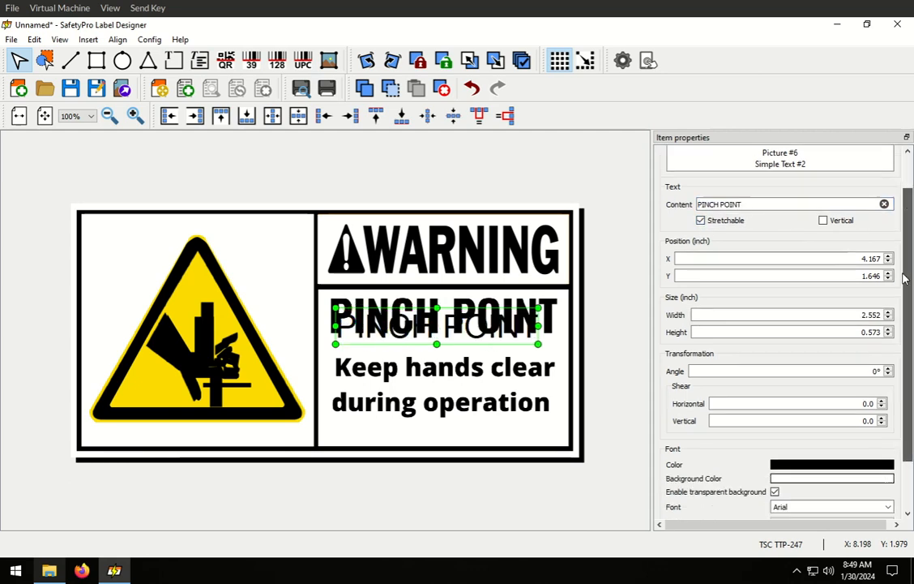
{"action": "left_click", "coordinate": [887, 448]}
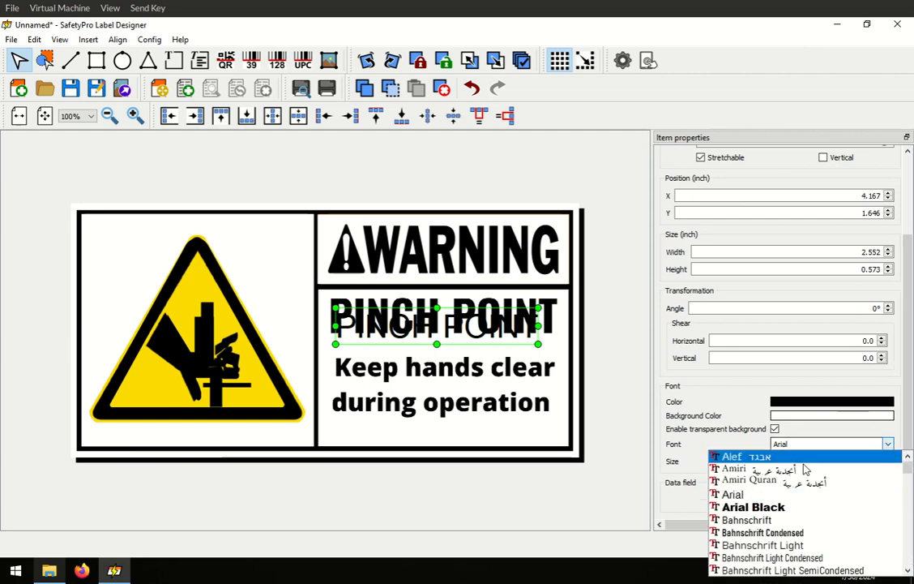
{"action": "left_click", "coordinate": [776, 506]}
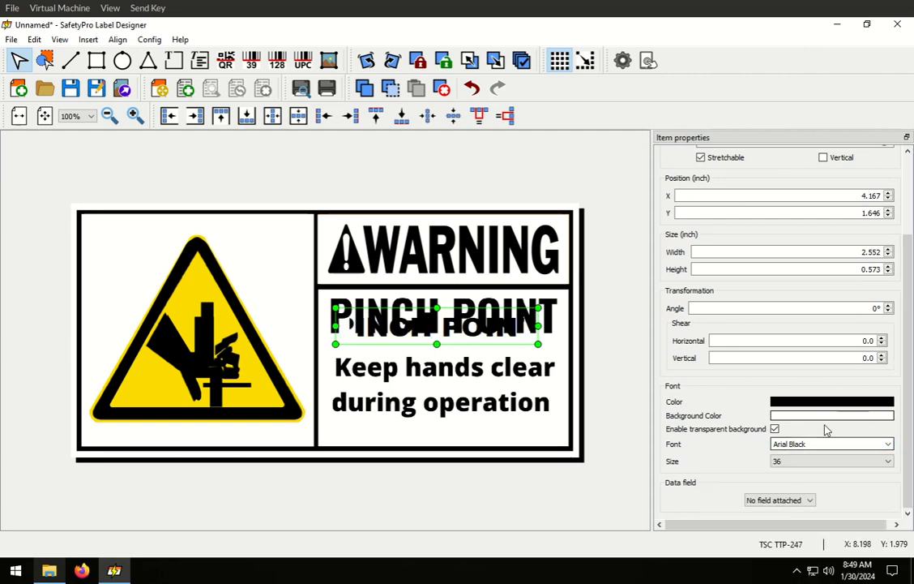
{"action": "left_click", "coordinate": [791, 463]}
{"action": "left_click", "coordinate": [783, 472]}
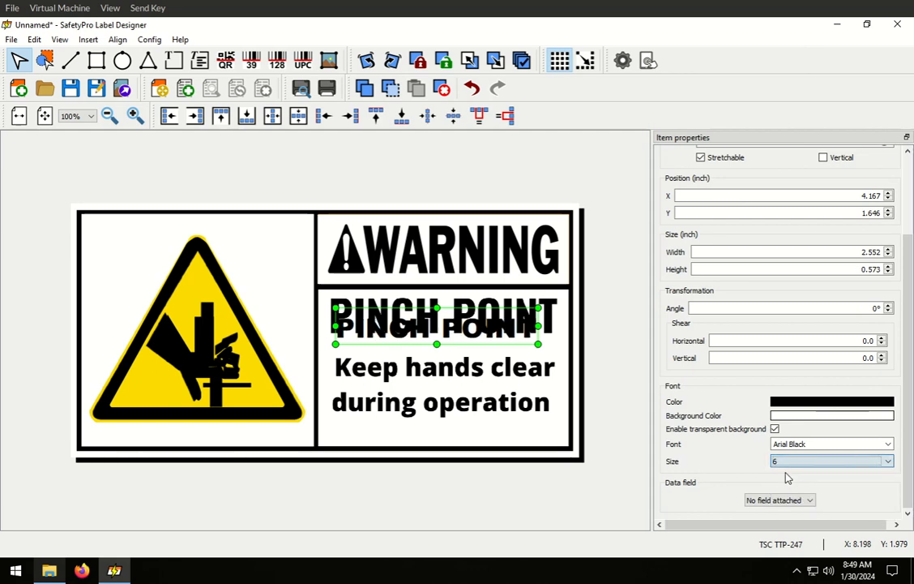
Move and stretch the PINCH POINT text to about 3.67 by 1.02 in, covering the template's matching wording.
{"action": "left_click_drag", "start_coordinate": [334, 308], "coordinate": [320, 257]}
{"action": "mouse_move", "coordinate": [540, 348]}
{"action": "left_mouse_down"}
{"action": "mouse_move", "coordinate": [579, 401]}
{"action": "mouse_move", "coordinate": [551, 347]}
{"action": "mouse_move", "coordinate": [563, 359]}
{"action": "mouse_move", "coordinate": [541, 352]}
{"action": "mouse_move", "coordinate": [543, 334]}
{"action": "left_mouse_up"}
{"action": "left_click_drag", "start_coordinate": [471, 293], "coordinate": [483, 313]}
{"action": "mouse_move", "coordinate": [554, 361]}
{"action": "left_mouse_down"}
{"action": "mouse_move", "coordinate": [563, 338]}
{"action": "mouse_move", "coordinate": [564, 347]}
{"action": "left_mouse_up"}
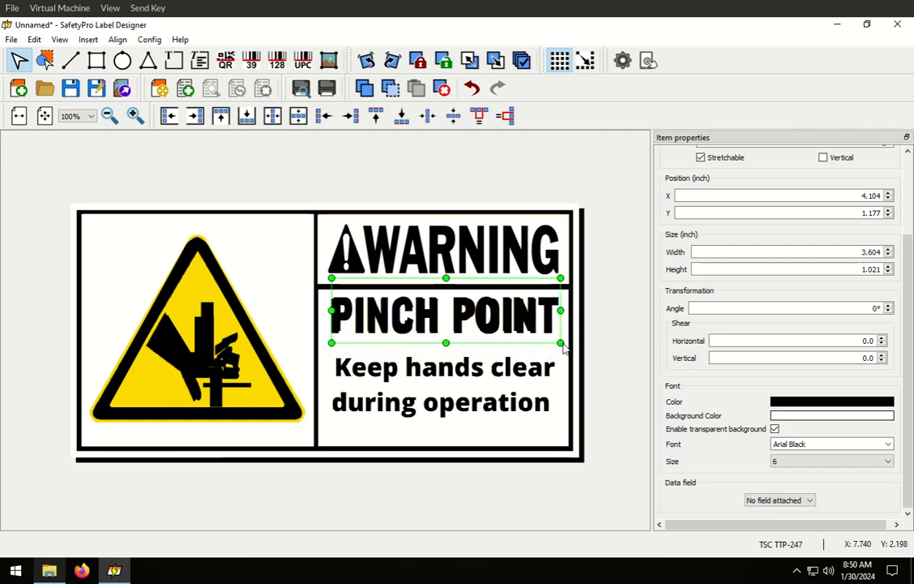
{"action": "left_click_drag", "start_coordinate": [502, 318], "coordinate": [501, 319]}
{"action": "left_click_drag", "start_coordinate": [561, 317], "coordinate": [564, 317]}
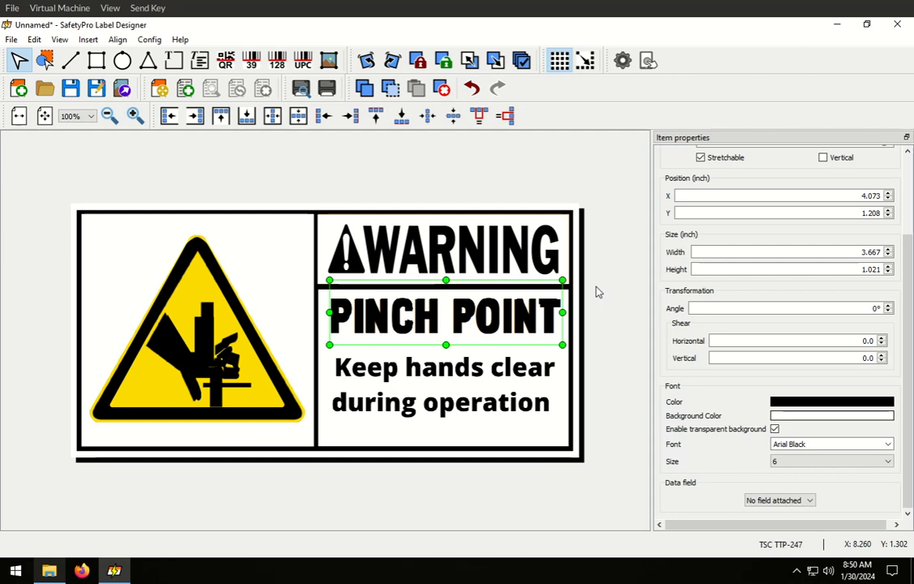
{"action": "left_click", "coordinate": [595, 292]}
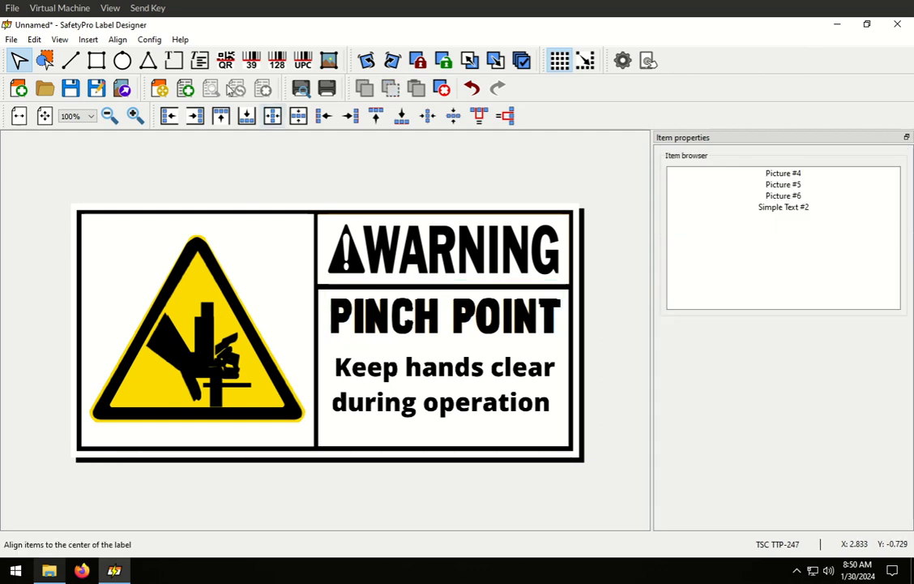
Add a rich text box about 3.60 by 1.29 in over the template's two-line safety message.
{"action": "left_click", "coordinate": [199, 60]}
{"action": "left_click", "coordinate": [332, 353]}
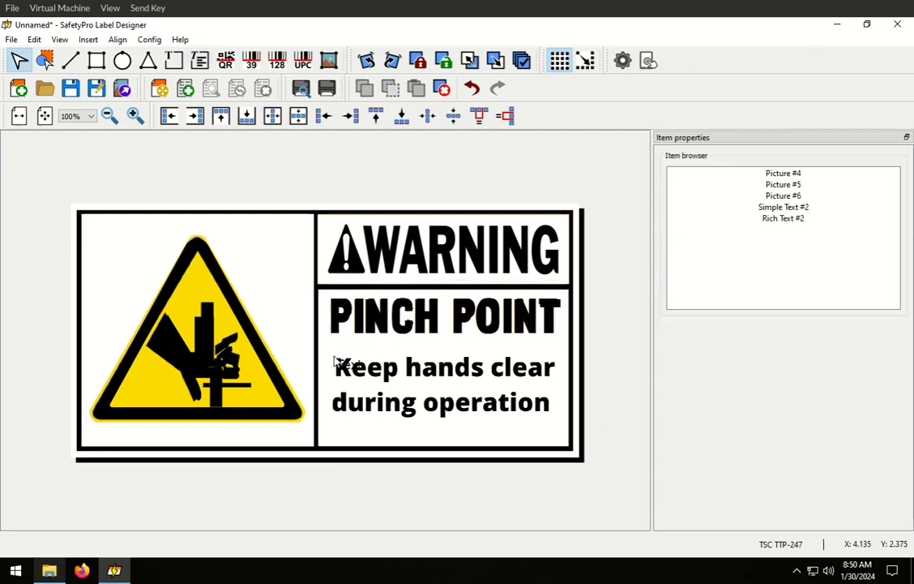
{"action": "left_click_drag", "start_coordinate": [362, 376], "coordinate": [562, 437]}
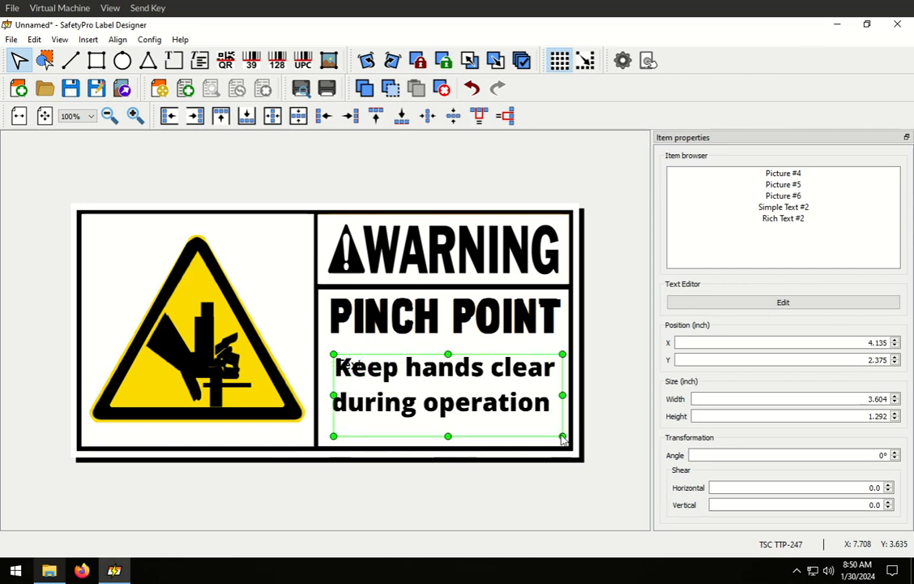
Replace the rich text box's placeholder text with "Keep hands clear during operation!".
{"action": "left_click", "coordinate": [714, 305]}
{"action": "left_click_drag", "start_coordinate": [450, 171], "coordinate": [455, 122]}
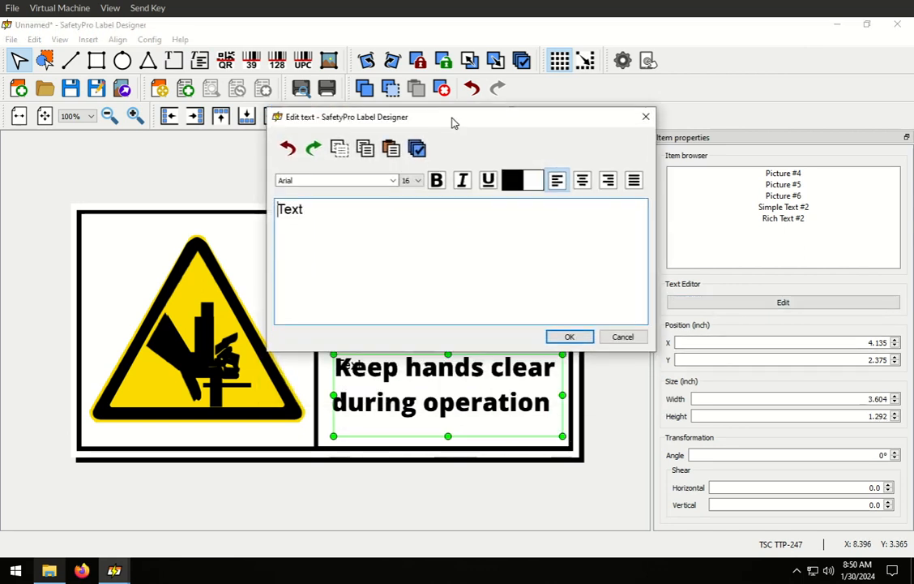
{"action": "left_click_drag", "start_coordinate": [278, 209], "coordinate": [414, 221]}
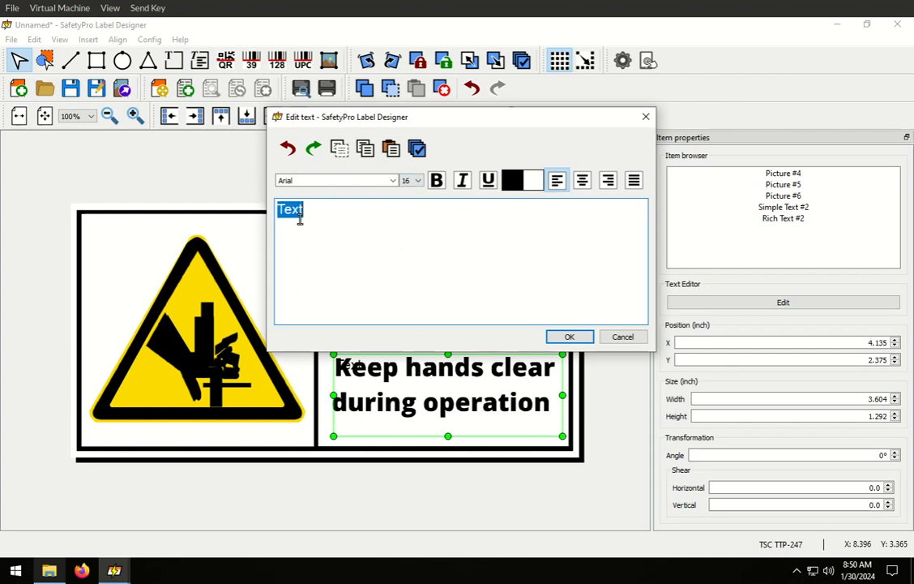
{"action": "type", "text": "Keep hands clear during operation"}
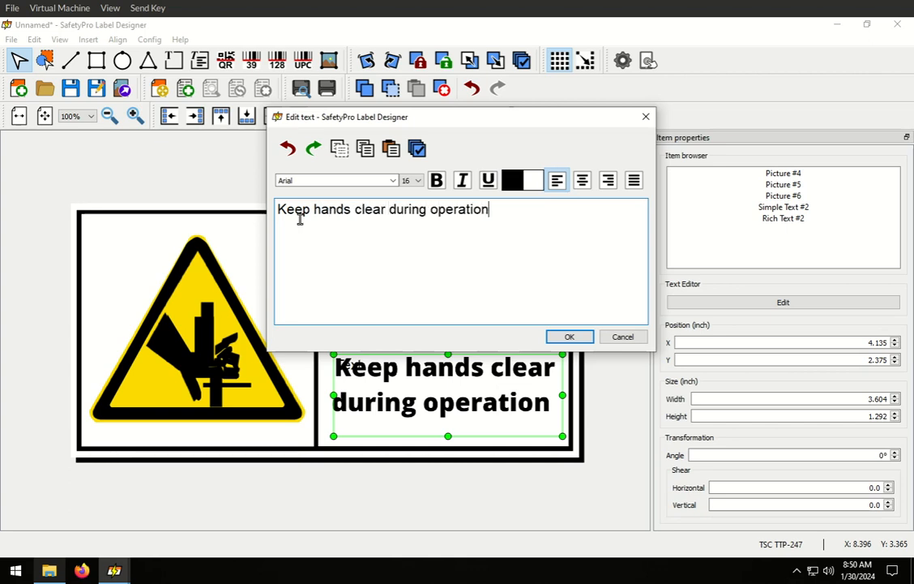
{"action": "key", "text": "ctrl+a"}
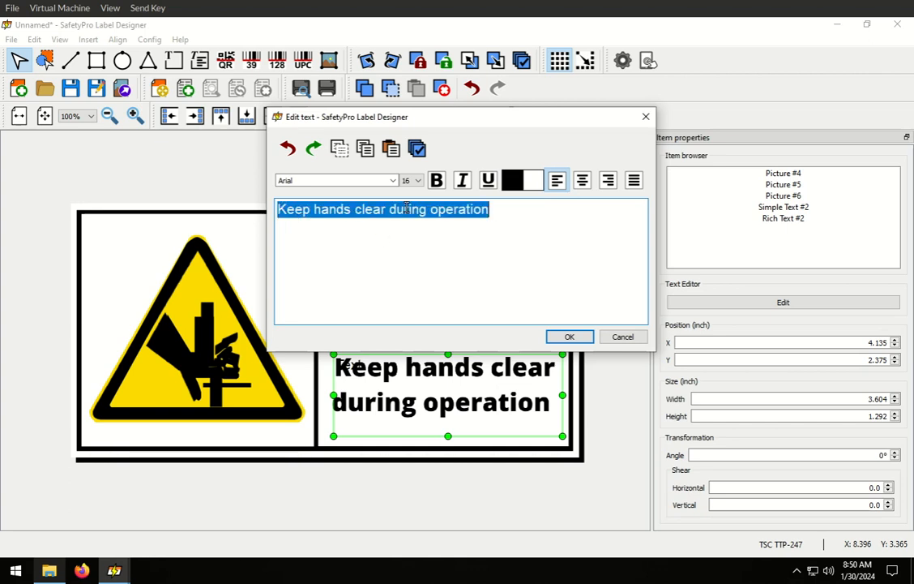
{"action": "left_click_drag", "start_coordinate": [366, 119], "coordinate": [376, 89]}
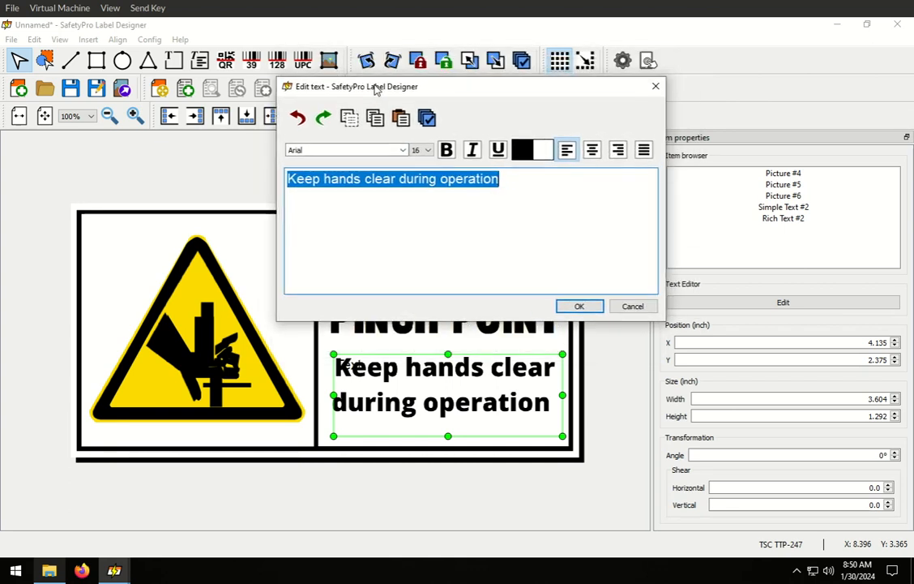
{"action": "triple_click", "coordinate": [391, 182]}
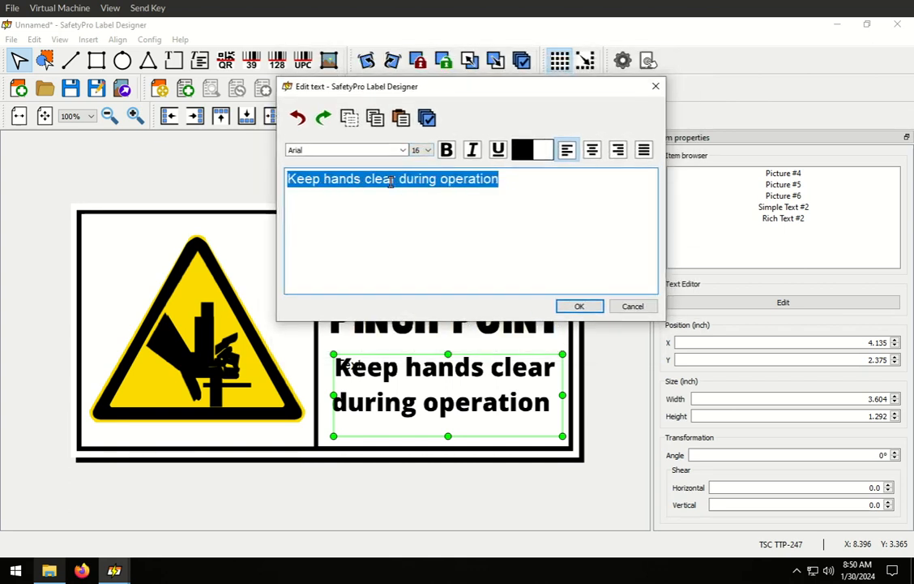
{"action": "left_click", "coordinate": [515, 182]}
{"action": "type", "text": "!"}
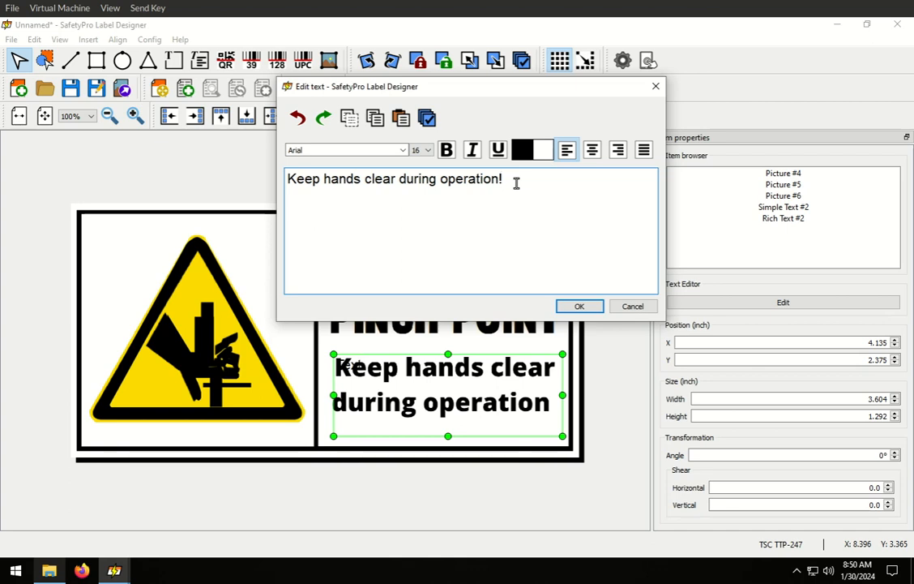
Format the whole safety message as bold at size 28 and apply the text edits.
{"action": "key", "text": "ctrl+a"}
{"action": "left_click", "coordinate": [446, 152]}
{"action": "left_click", "coordinate": [423, 151]}
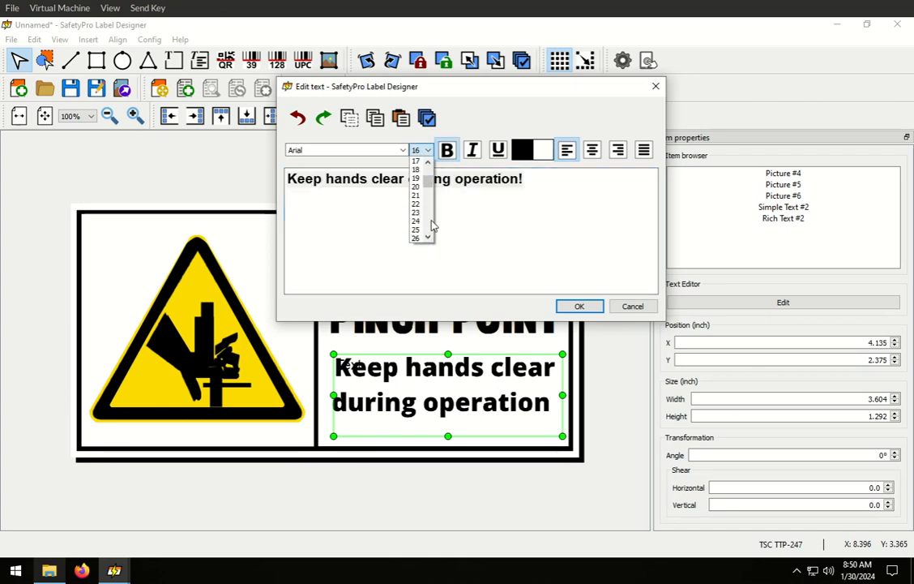
{"action": "left_click", "coordinate": [416, 169]}
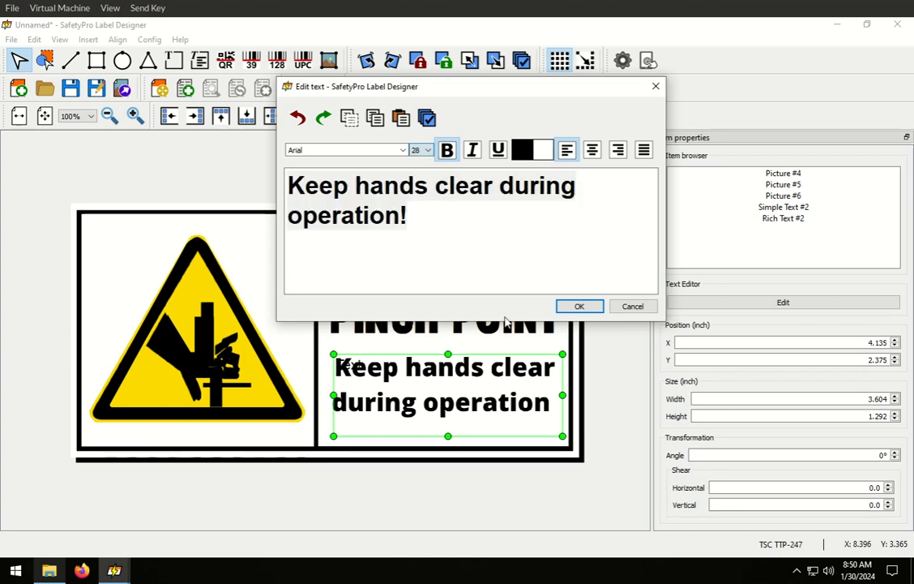
{"action": "left_click", "coordinate": [579, 306]}
Set the whole safety message to font size 30 and align its text box over the template's two-line wording.
{"action": "left_click_drag", "start_coordinate": [502, 414], "coordinate": [485, 428]}
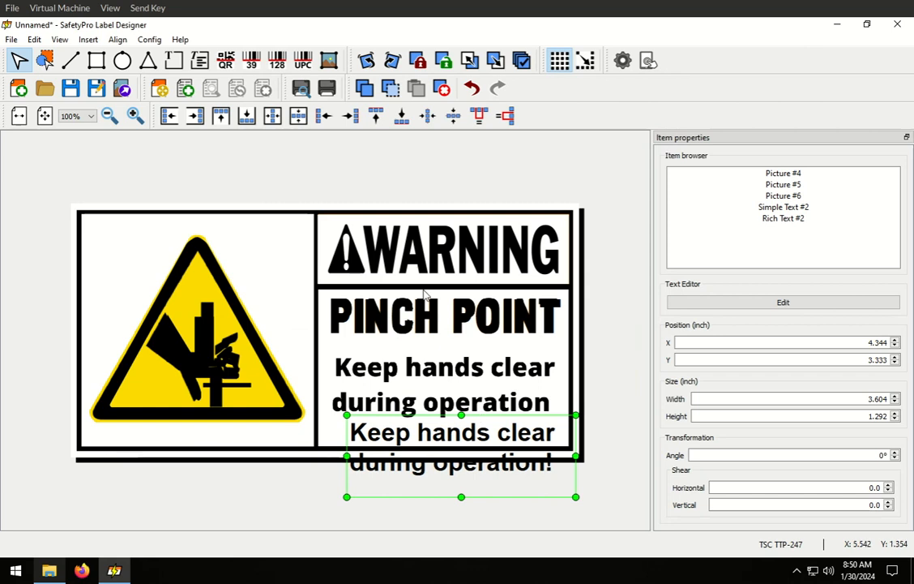
{"action": "double_click", "coordinate": [424, 437]}
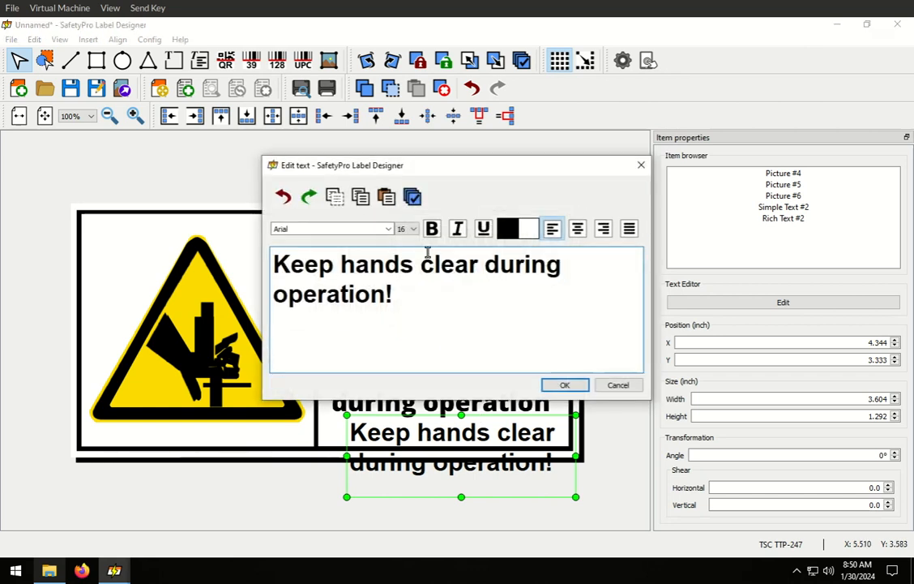
{"action": "key", "text": "ctrl+a"}
{"action": "left_click", "coordinate": [412, 230]}
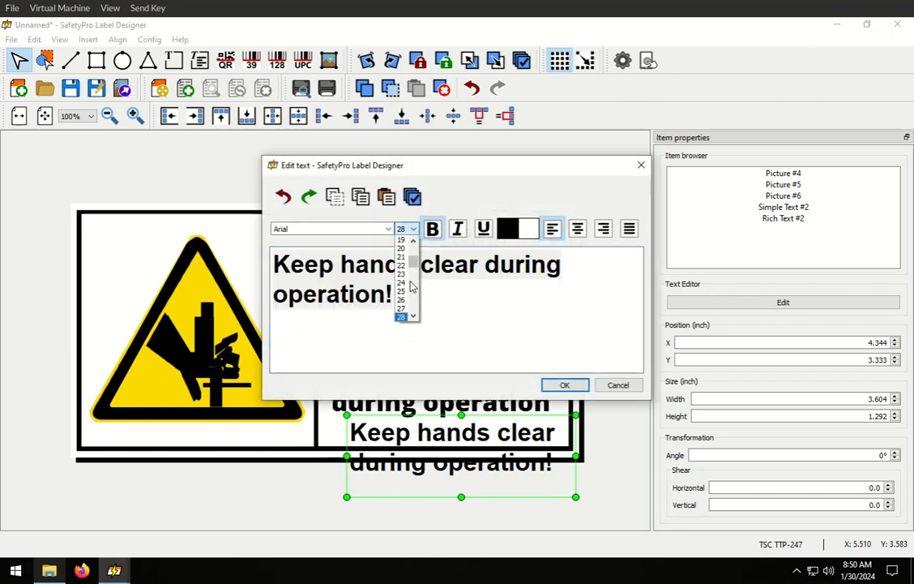
{"action": "left_click", "coordinate": [413, 317]}
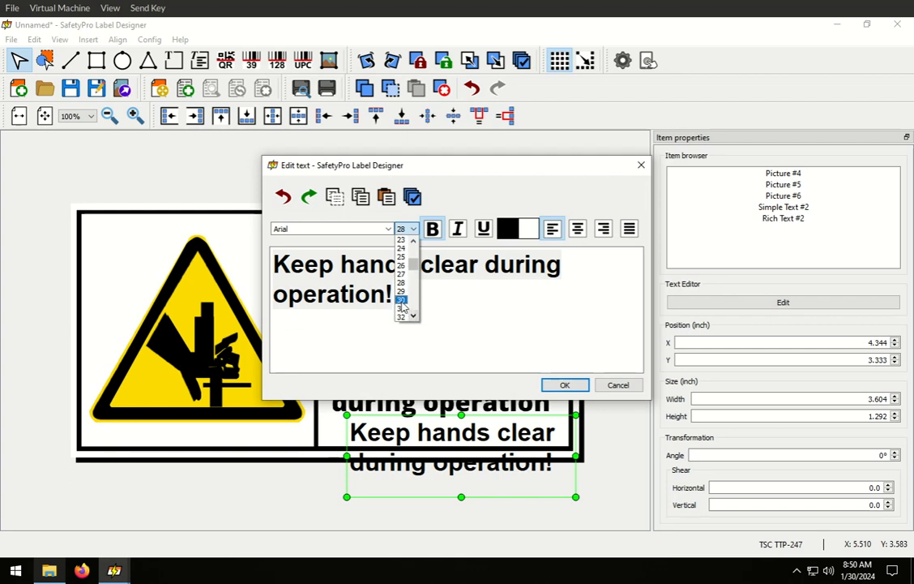
{"action": "left_click", "coordinate": [401, 300]}
{"action": "left_click", "coordinate": [565, 384]}
{"action": "left_click_drag", "start_coordinate": [501, 439], "coordinate": [485, 376]}
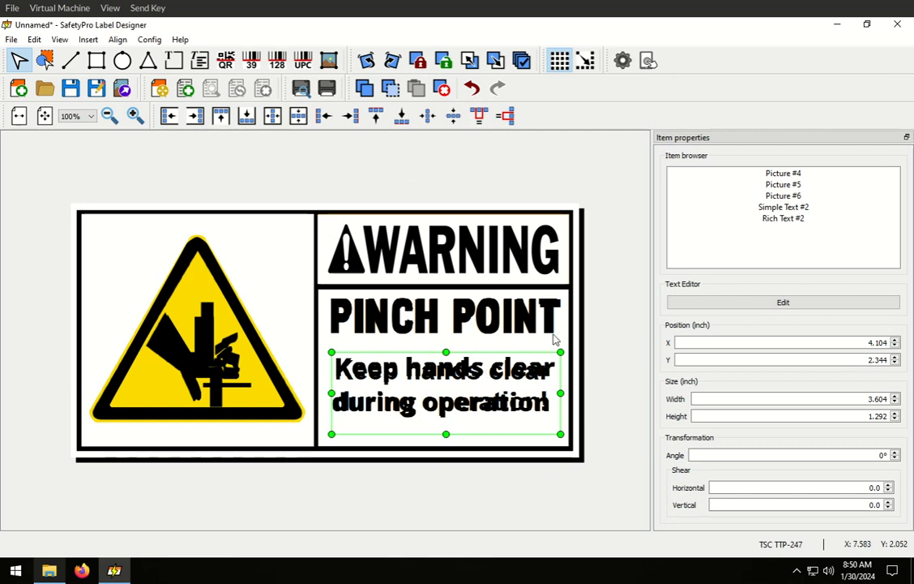
Insert a rectangle at the template border's upper-left corner with grid snapping on, and set its outline width to 6.
{"action": "left_click", "coordinate": [277, 251]}
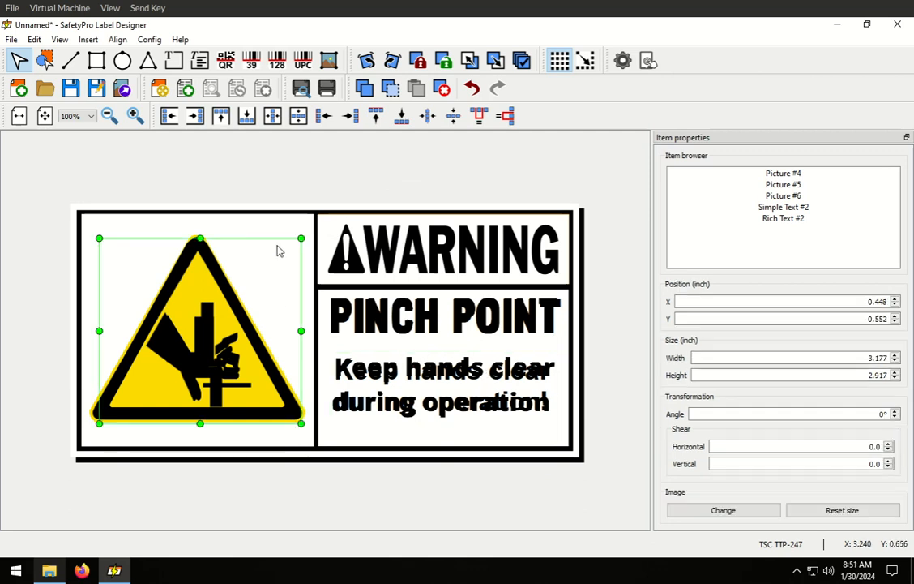
{"action": "left_click", "coordinate": [273, 233]}
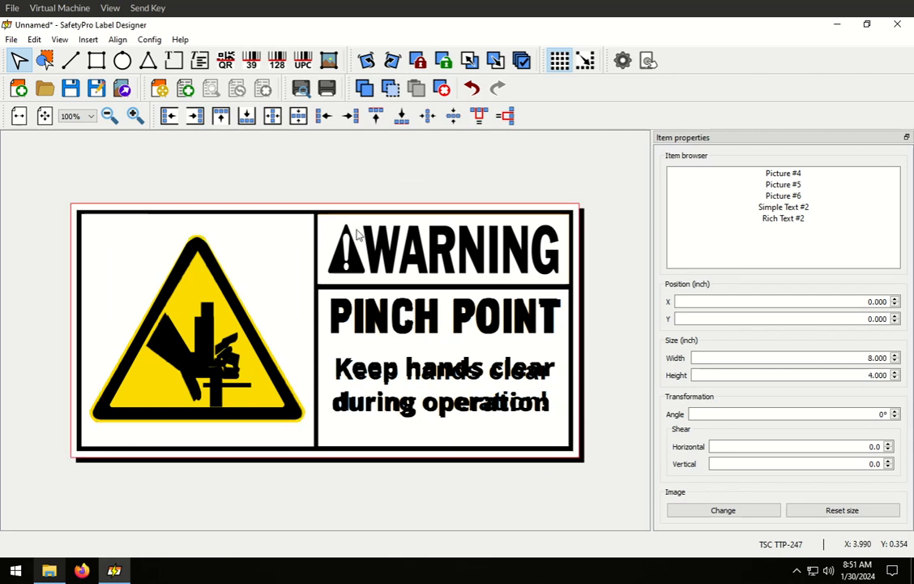
{"action": "left_click", "coordinate": [230, 170]}
{"action": "left_click", "coordinate": [97, 61]}
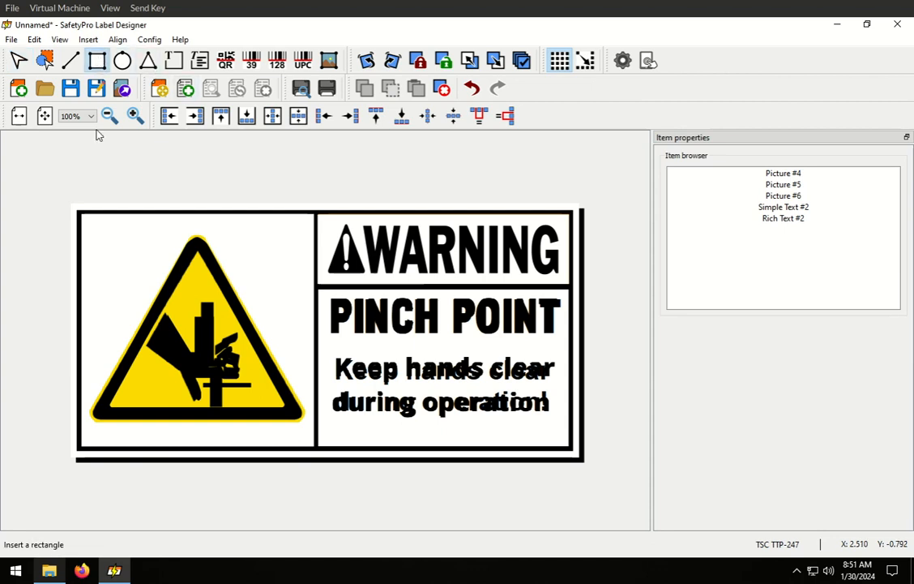
{"action": "left_click", "coordinate": [80, 213]}
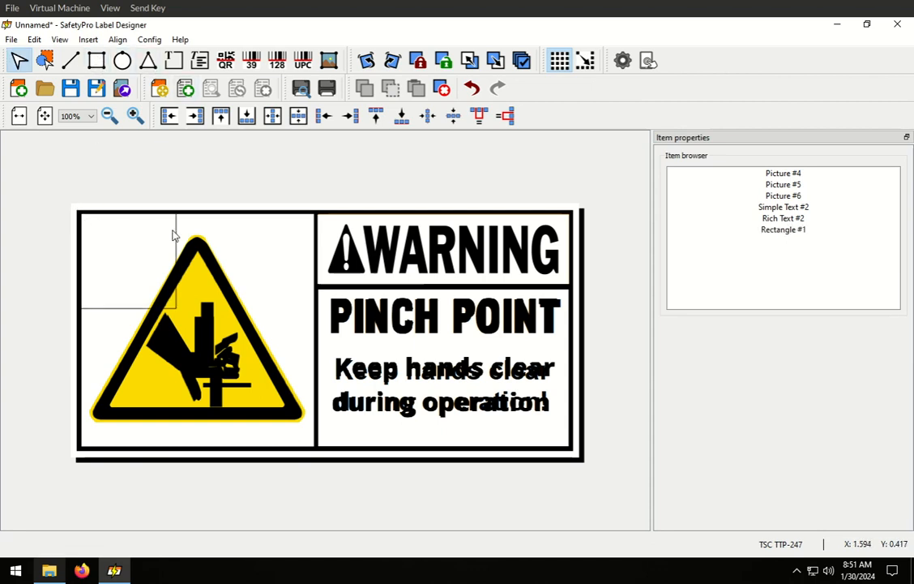
{"action": "left_click", "coordinate": [587, 61]}
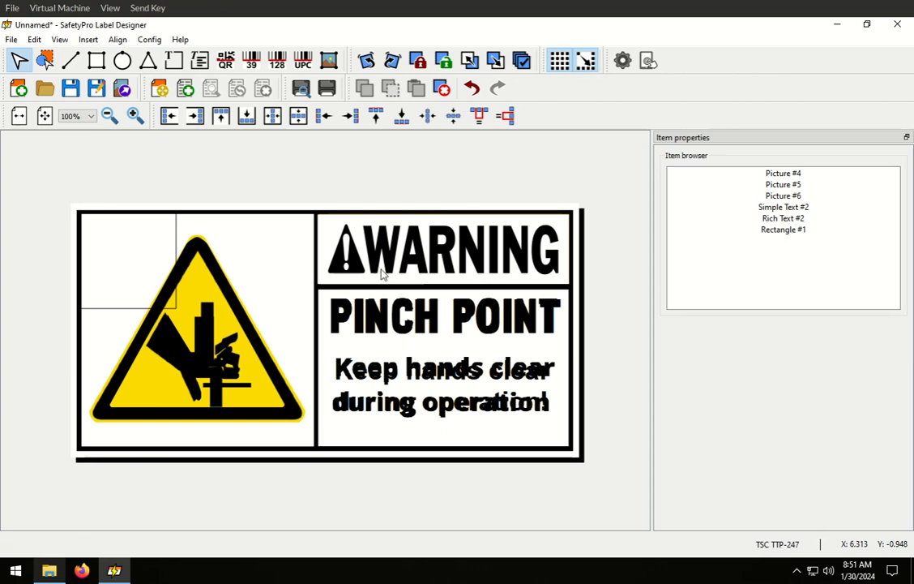
{"action": "left_click", "coordinate": [143, 312]}
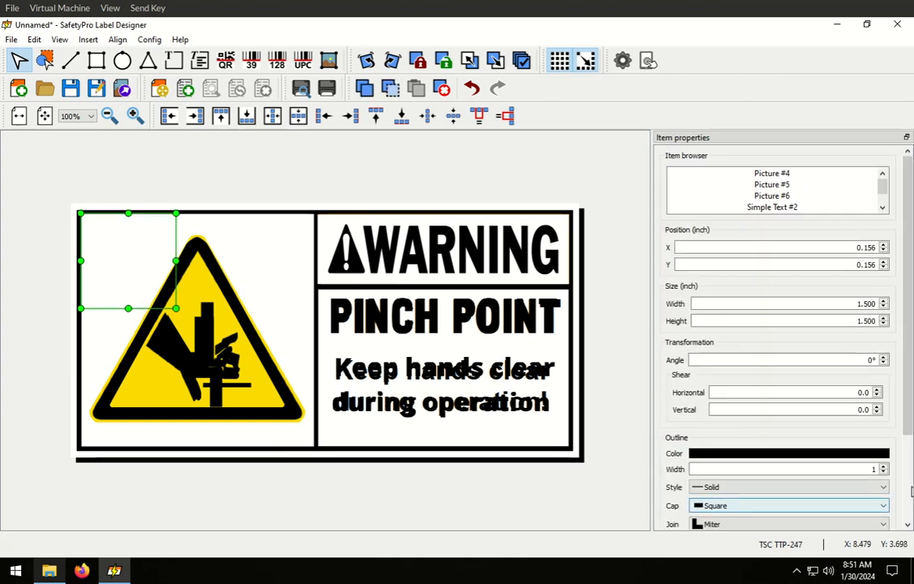
{"action": "left_click", "coordinate": [885, 467]}
{"action": "left_click", "coordinate": [884, 466]}
{"action": "left_click", "coordinate": [884, 466]}
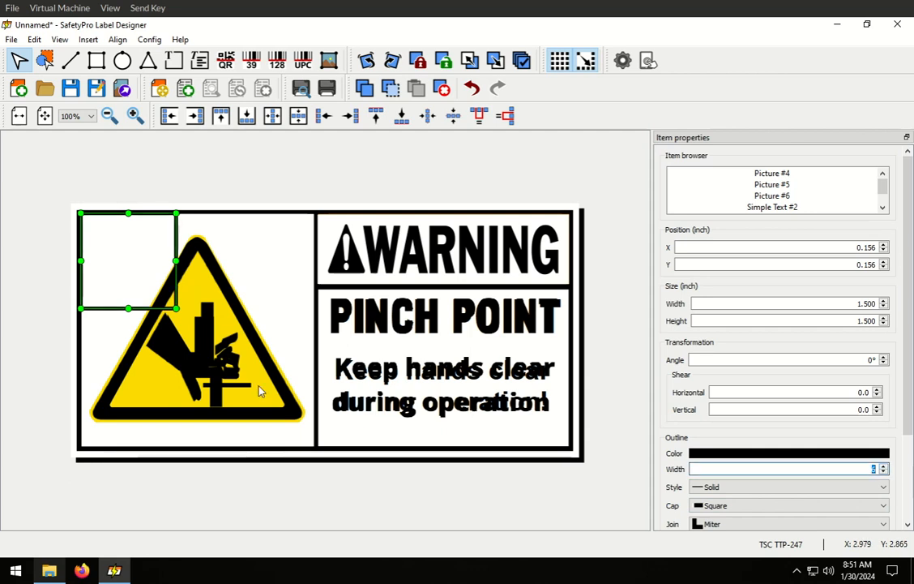
Stretch the rectangle to about 7.74 by 3.73 in, tracing the template's outer border, with grid snapping off for fine adjustment.
{"action": "left_click_drag", "start_coordinate": [177, 309], "coordinate": [572, 454]}
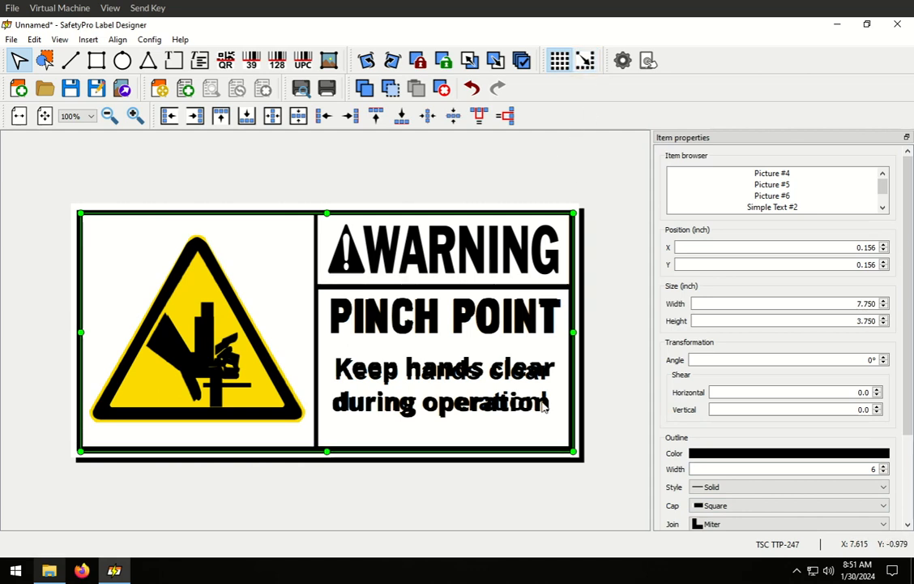
{"action": "left_click_drag", "start_coordinate": [573, 451], "coordinate": [572, 452]}
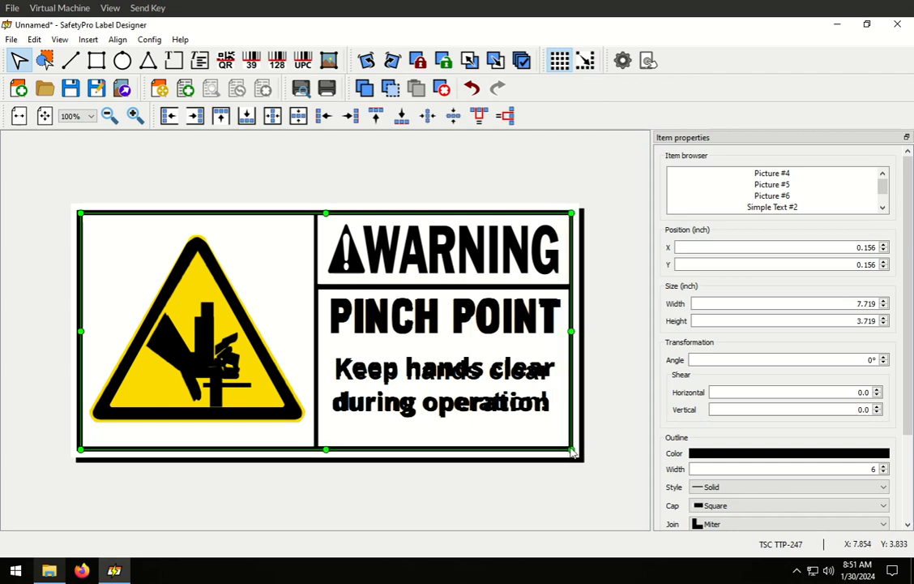
{"action": "mouse_move", "coordinate": [80, 213]}
{"action": "left_mouse_down"}
{"action": "mouse_move", "coordinate": [71, 206]}
{"action": "mouse_move", "coordinate": [80, 216]}
{"action": "left_mouse_up"}
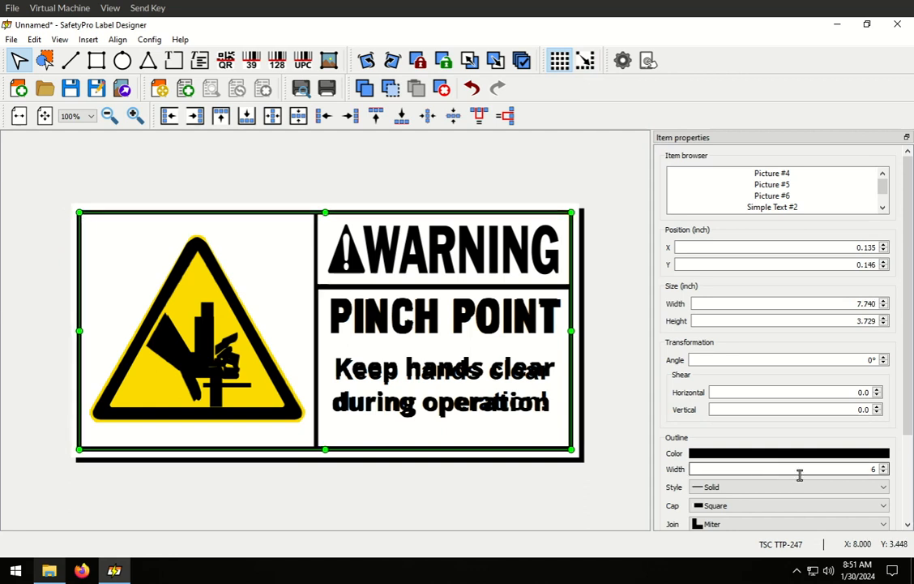
{"action": "left_click", "coordinate": [125, 180]}
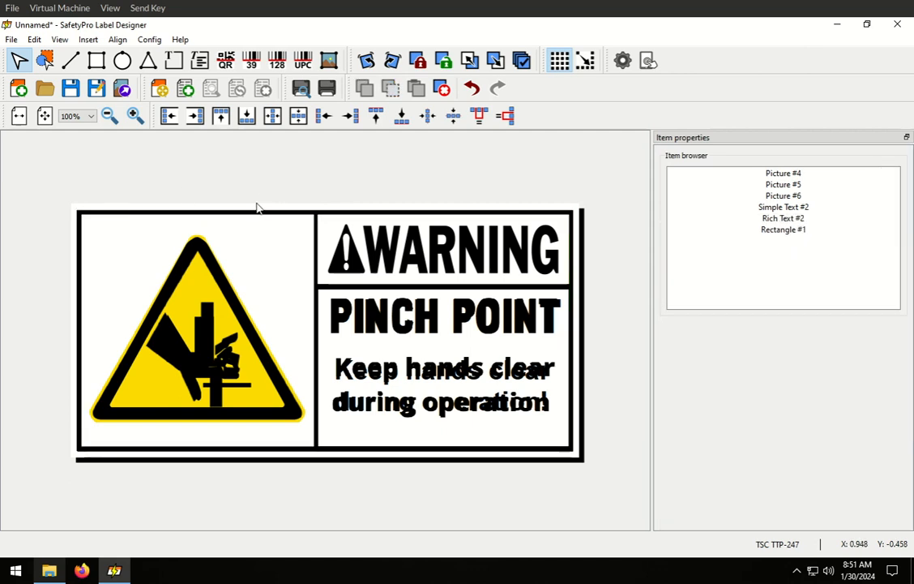
Insert a horizontal line above the label and set its outline width to 6.
{"action": "left_click", "coordinate": [70, 61]}
{"action": "left_click", "coordinate": [226, 186]}
{"action": "left_click", "coordinate": [262, 192]}
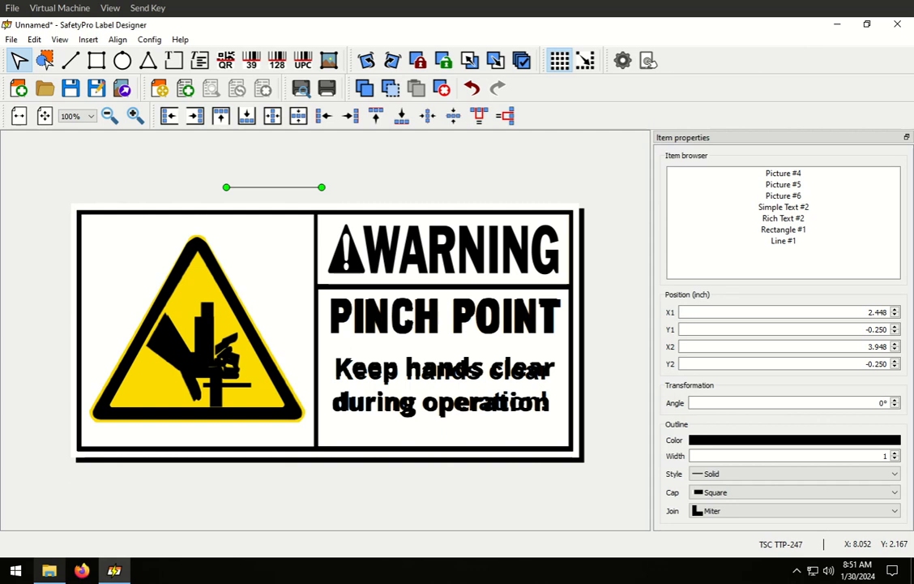
{"action": "left_click", "coordinate": [895, 453]}
{"action": "left_click", "coordinate": [895, 452]}
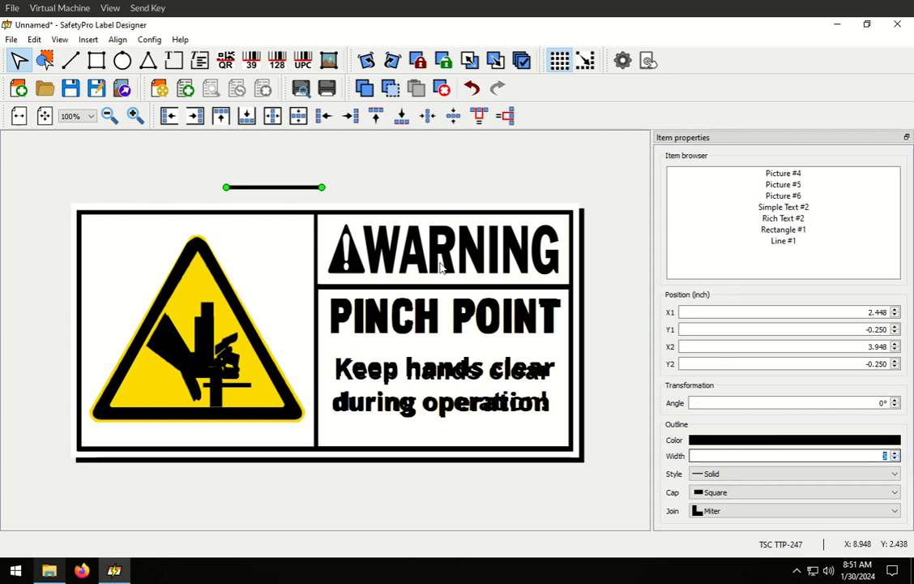
Fit the line over the template's horizontal divider below WARNING, from about X 3.87 to 7.87 in at Y 1.31 in.
{"action": "left_click_drag", "start_coordinate": [275, 192], "coordinate": [364, 291]}
{"action": "left_click_drag", "start_coordinate": [512, 290], "coordinate": [577, 287]}
{"action": "left_click_drag", "start_coordinate": [570, 292], "coordinate": [570, 295]}
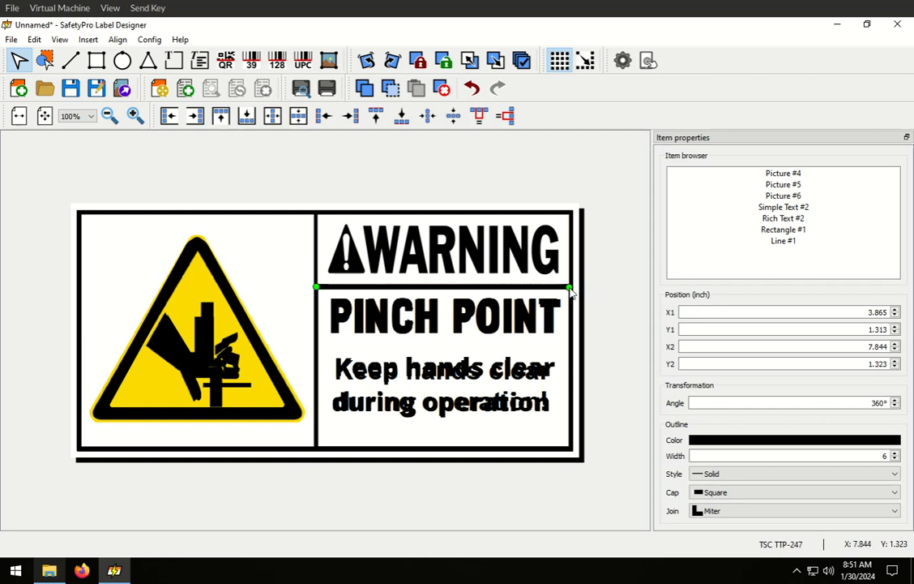
{"action": "left_click", "coordinate": [583, 63]}
{"action": "mouse_move", "coordinate": [569, 287]}
{"action": "left_mouse_down"}
{"action": "mouse_move", "coordinate": [556, 331]}
{"action": "mouse_move", "coordinate": [567, 291]}
{"action": "left_mouse_up"}
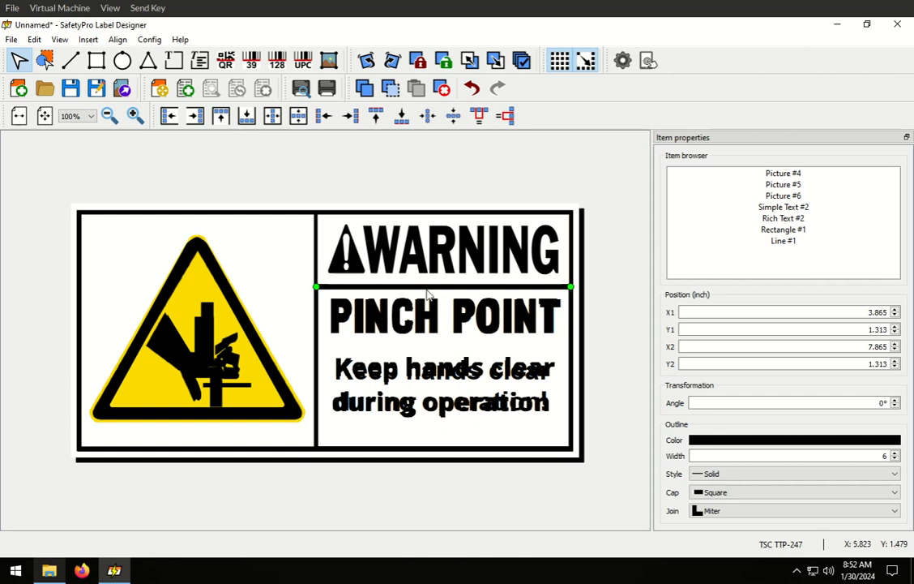
{"action": "left_click", "coordinate": [316, 180]}
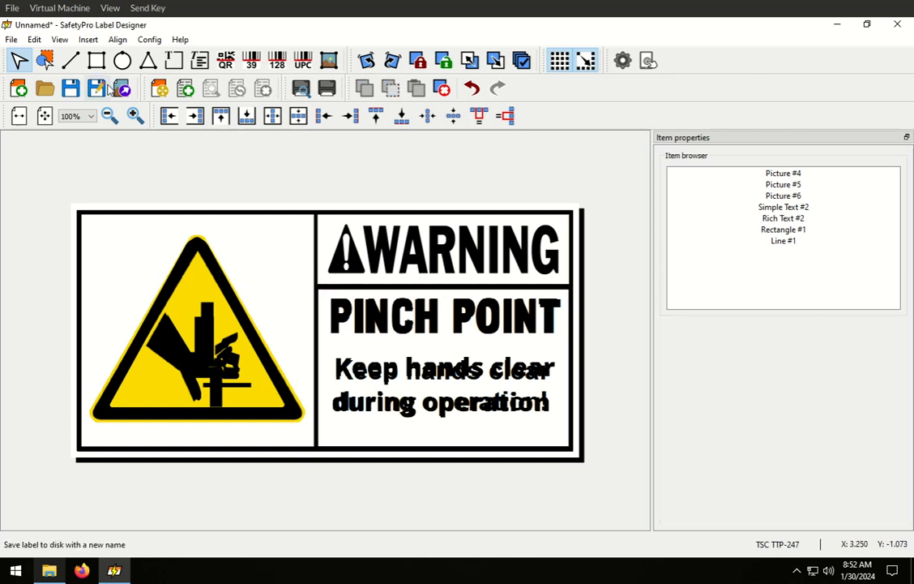
Insert a second line above the label for the vertical divider and set its outline width to 6.
{"action": "left_click", "coordinate": [70, 60]}
{"action": "left_click_drag", "start_coordinate": [295, 189], "coordinate": [389, 187]}
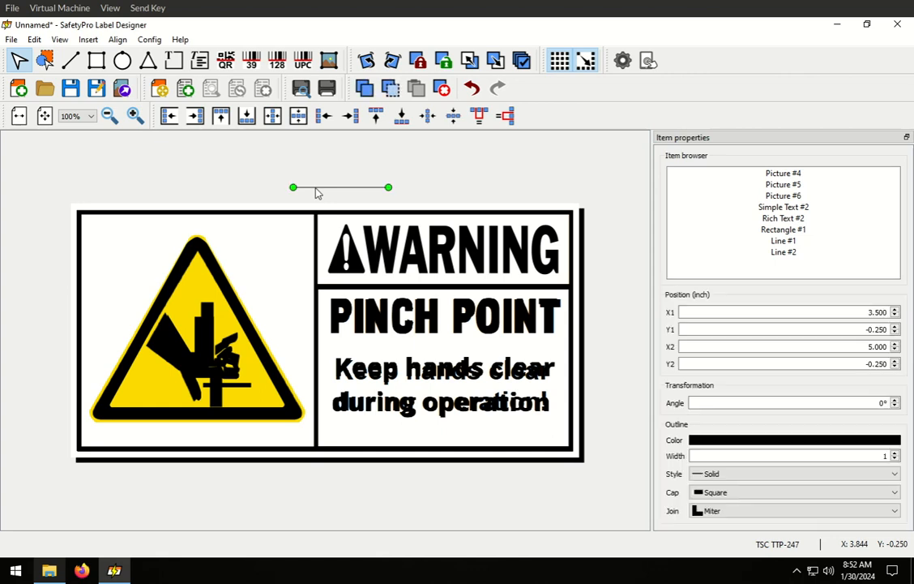
{"action": "left_click", "coordinate": [895, 453]}
{"action": "left_click", "coordinate": [895, 454]}
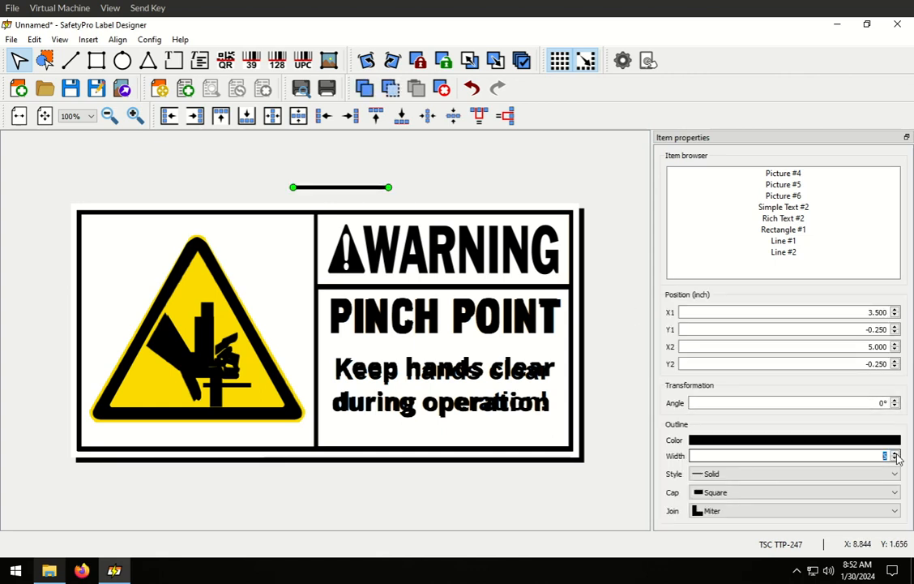
Rotate the second line left by 90 degrees and fit it over the template's vertical divider, from Y 0.125 to 3.875 in.
{"action": "left_click", "coordinate": [367, 60]}
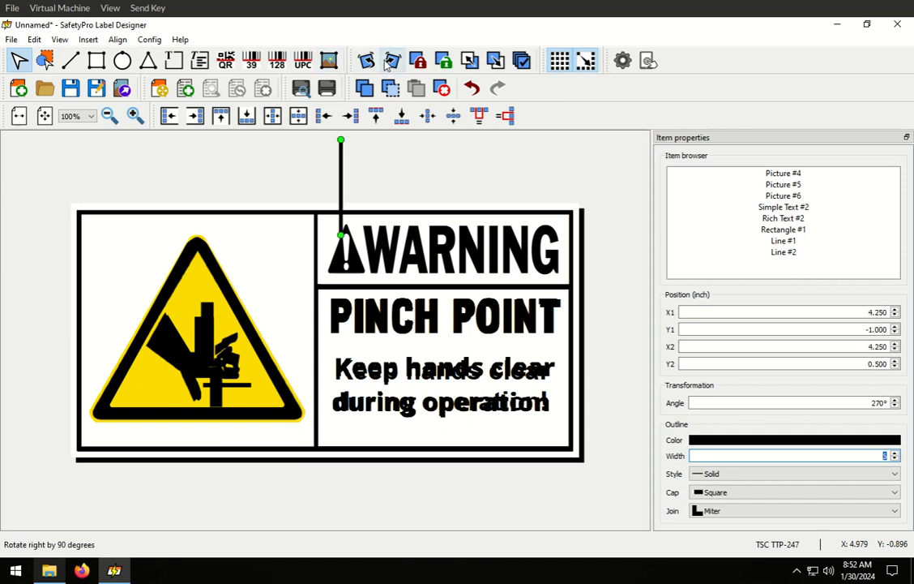
{"action": "left_click_drag", "start_coordinate": [323, 209], "coordinate": [321, 243]}
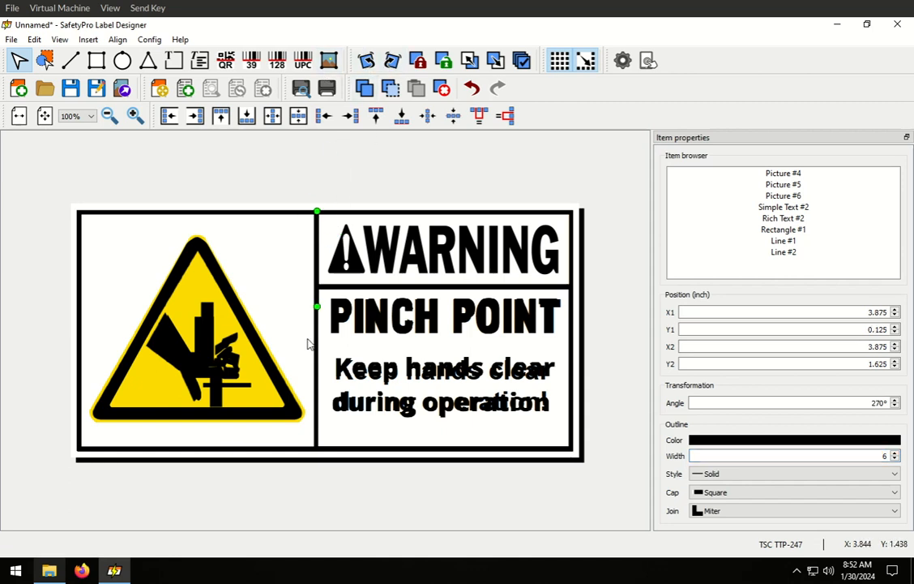
{"action": "left_click_drag", "start_coordinate": [318, 374], "coordinate": [316, 448]}
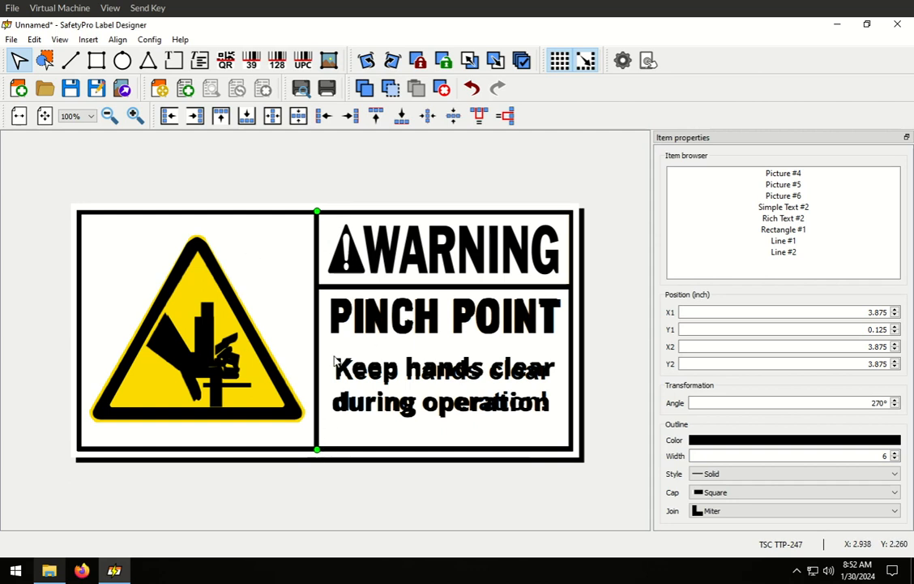
Send the border rectangle to the back and delete the full-size template picture from the label.
{"action": "left_click", "coordinate": [280, 241]}
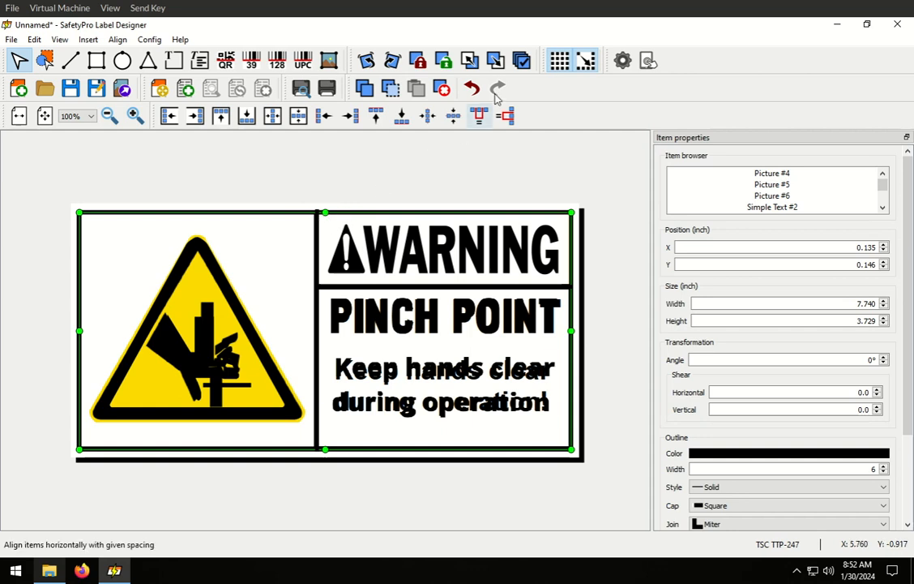
{"action": "left_click", "coordinate": [496, 61]}
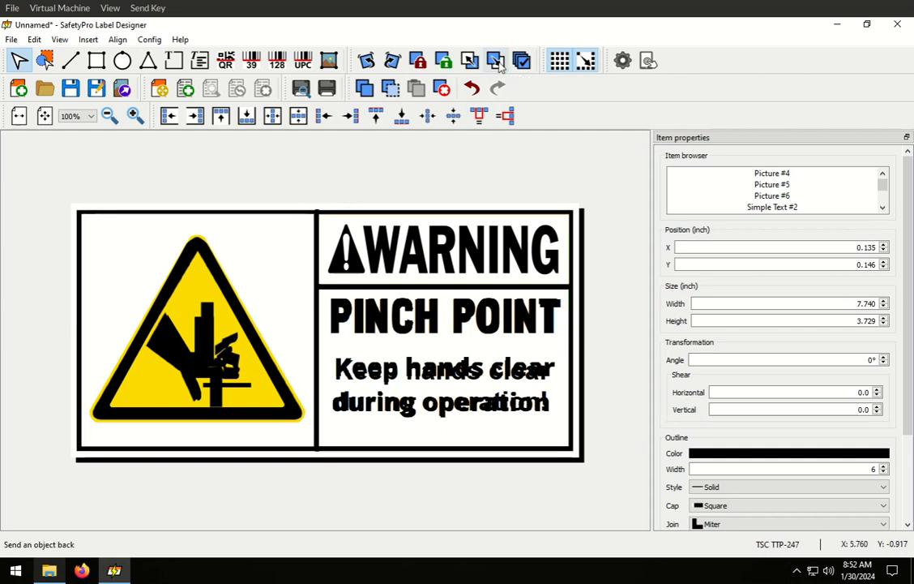
{"action": "left_click", "coordinate": [260, 223]}
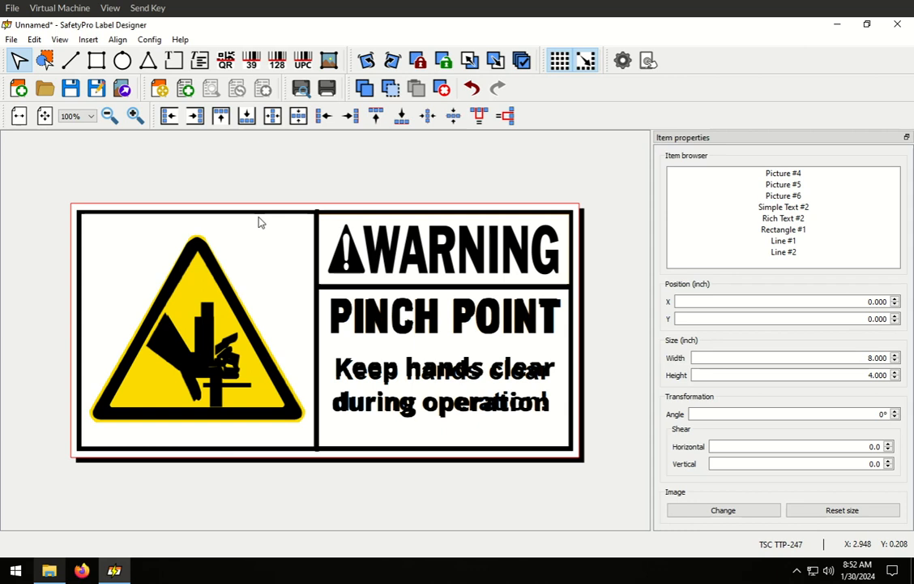
{"action": "left_click", "coordinate": [445, 90]}
{"action": "left_click", "coordinate": [450, 300]}
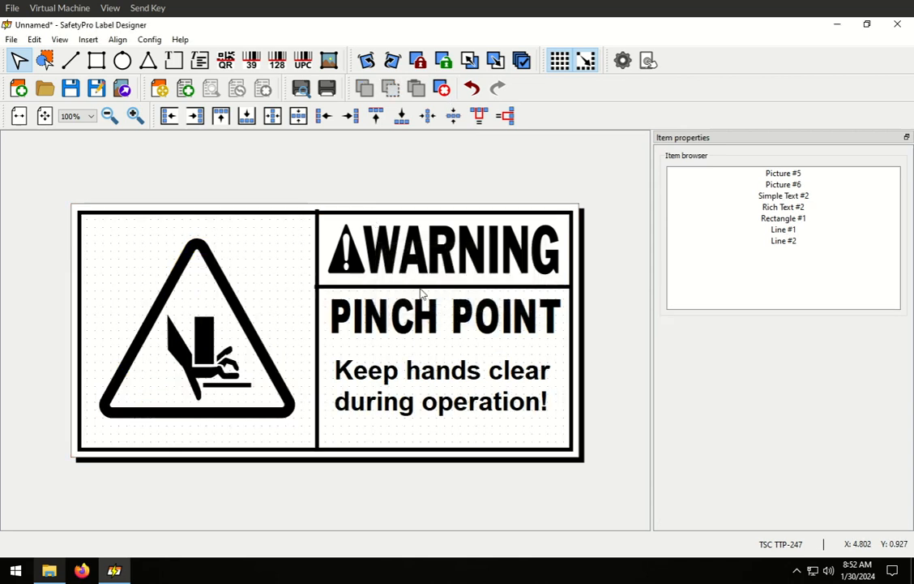
Try to align the vertical divider's upper end with the border's top edge, with grid snapping off and on.
{"action": "left_click", "coordinate": [318, 223]}
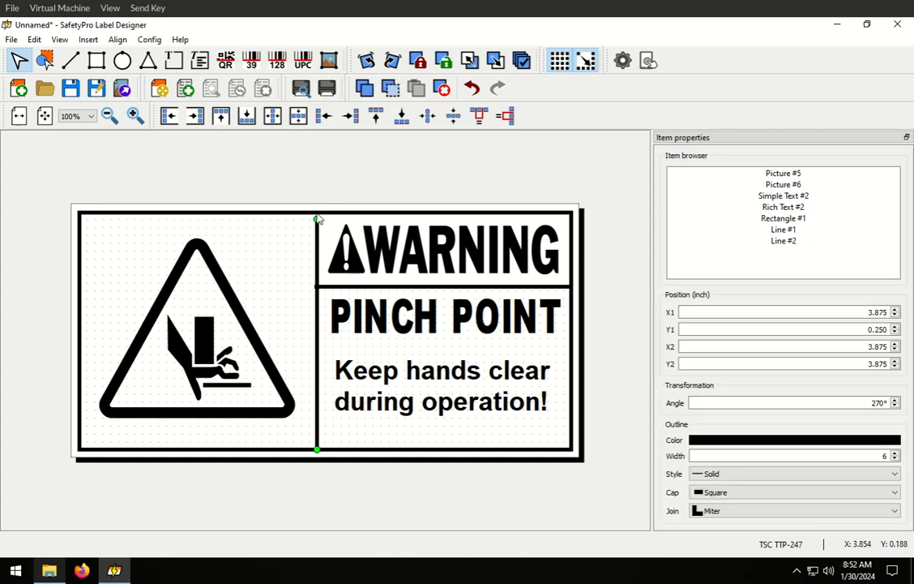
{"action": "left_click", "coordinate": [586, 61]}
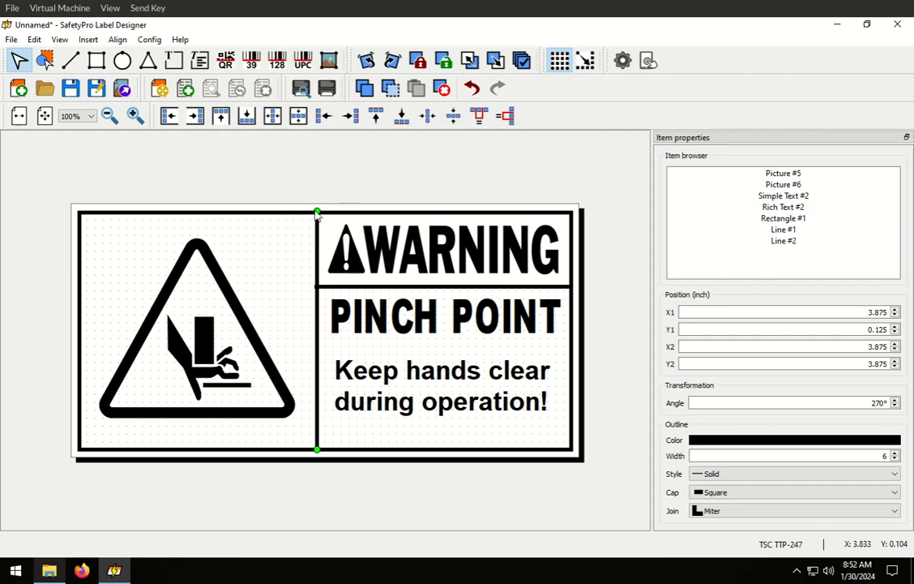
{"action": "left_click_drag", "start_coordinate": [317, 214], "coordinate": [317, 215]}
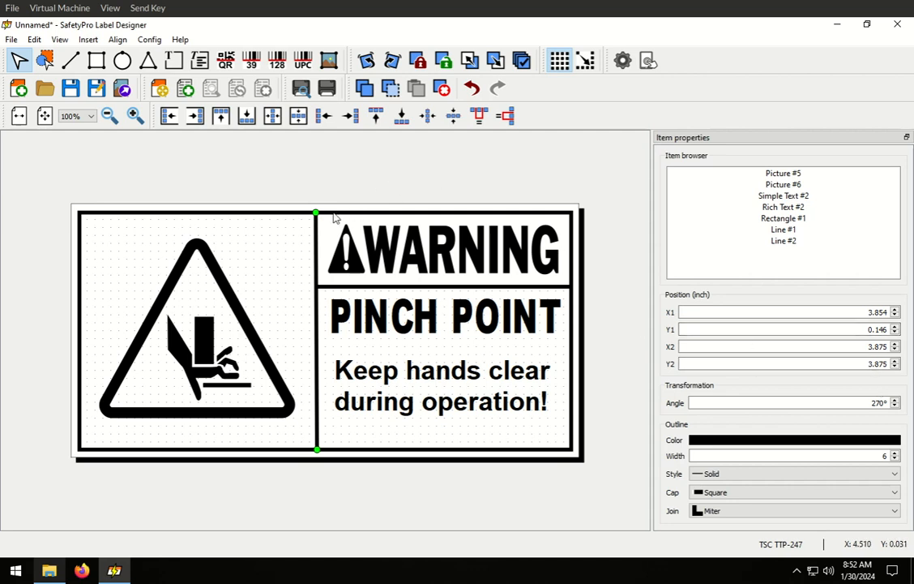
{"action": "left_click_drag", "start_coordinate": [318, 215], "coordinate": [317, 215]}
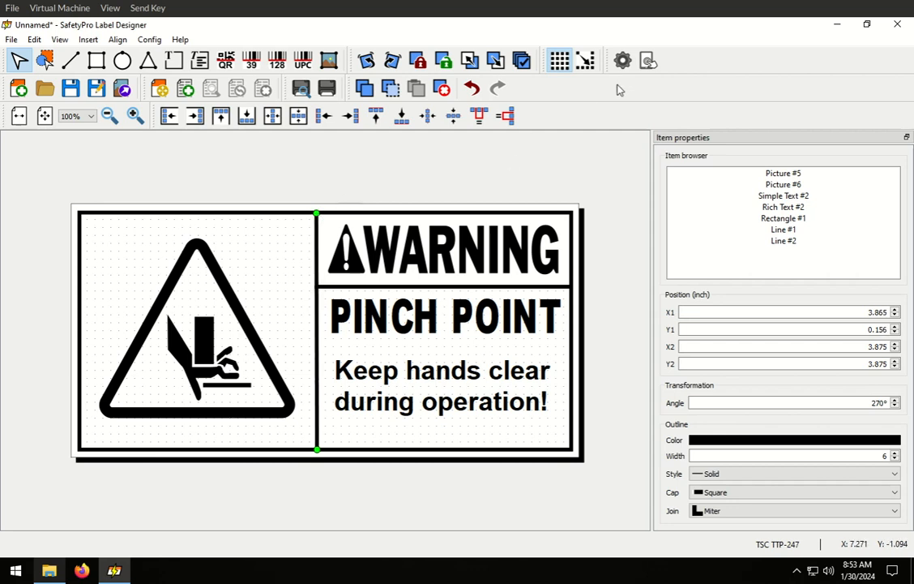
{"action": "left_click", "coordinate": [585, 60]}
{"action": "mouse_move", "coordinate": [317, 213]}
{"action": "left_mouse_down"}
{"action": "mouse_move", "coordinate": [318, 233]}
{"action": "mouse_move", "coordinate": [318, 218]}
{"action": "left_mouse_up"}
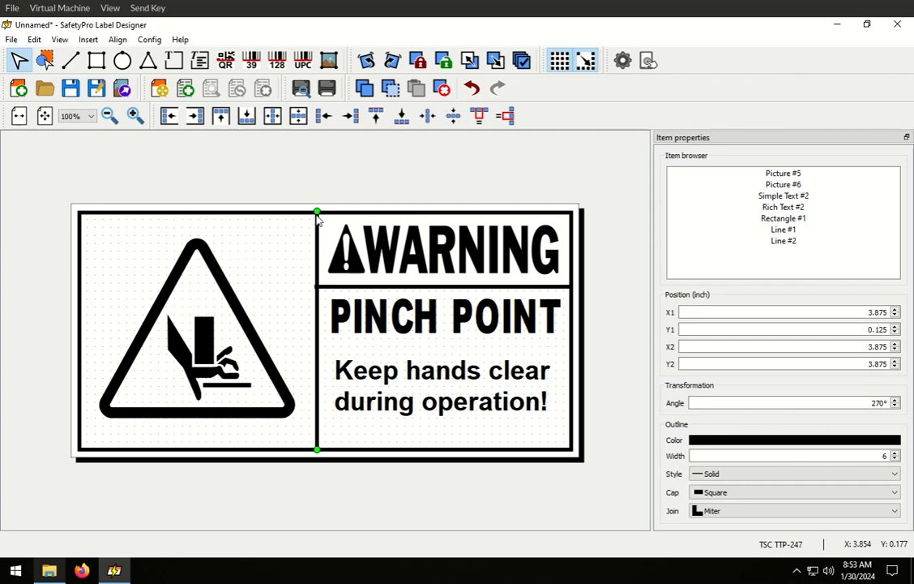
Turn off grid snapping and move the vertical divider's upper end onto the border's top edge, at X 3.854, Y 0.146 in.
{"action": "left_click", "coordinate": [339, 197]}
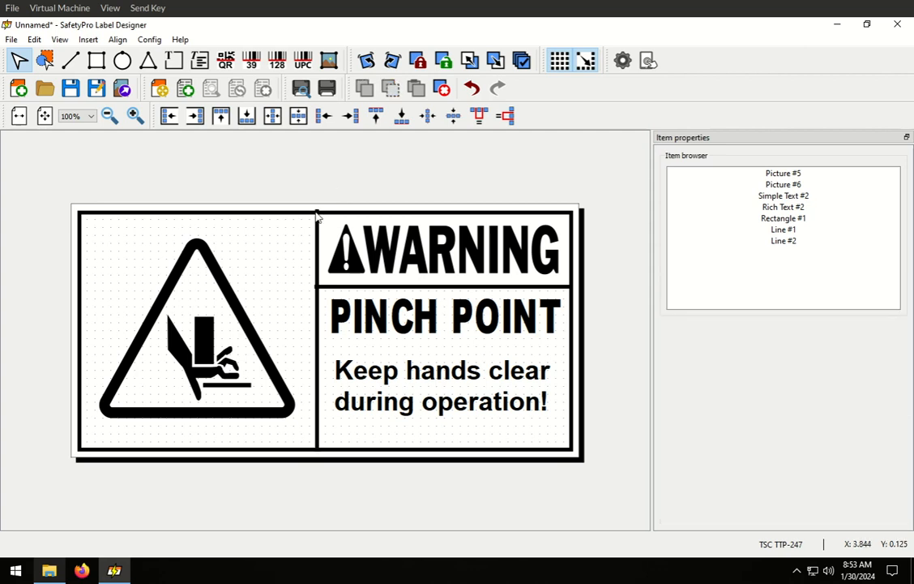
{"action": "left_click", "coordinate": [317, 215]}
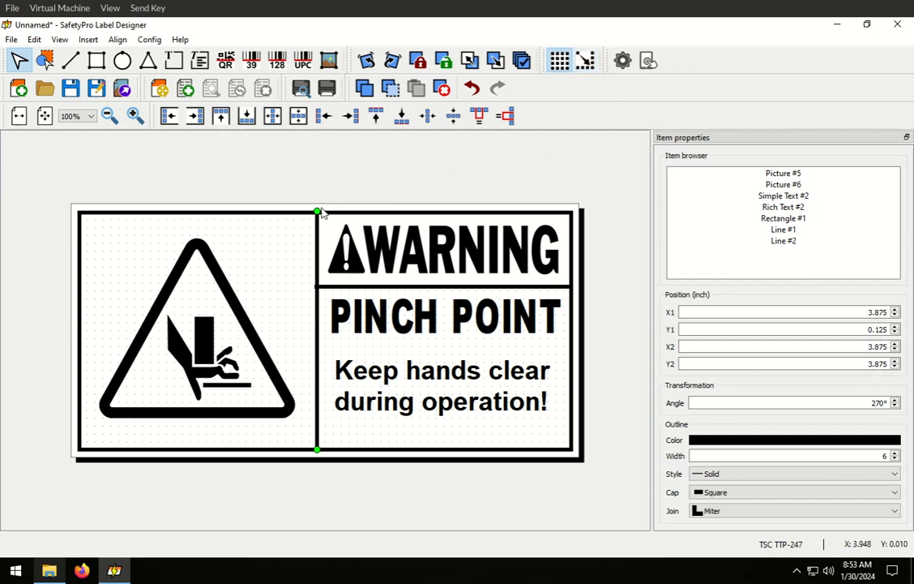
{"action": "left_click_drag", "start_coordinate": [317, 211], "coordinate": [317, 216]}
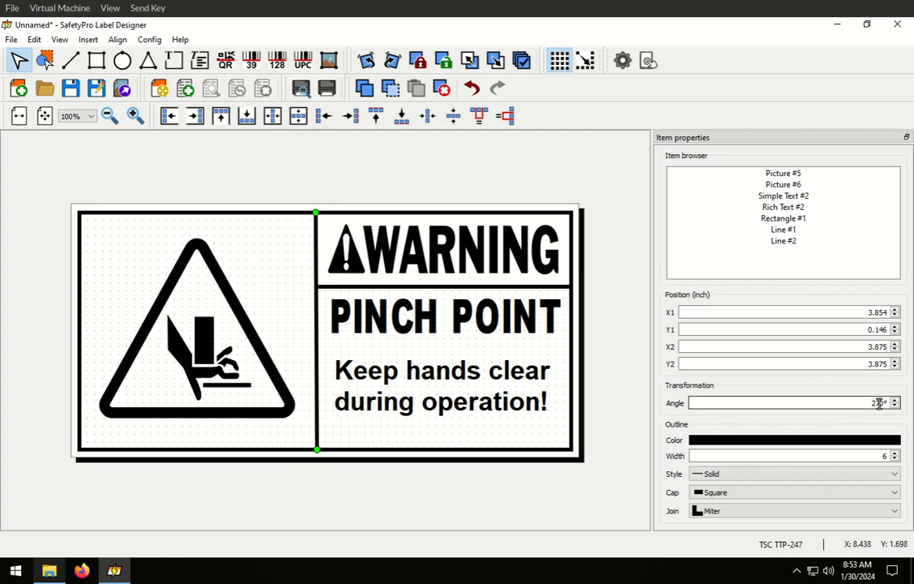
{"action": "left_click", "coordinate": [350, 489]}
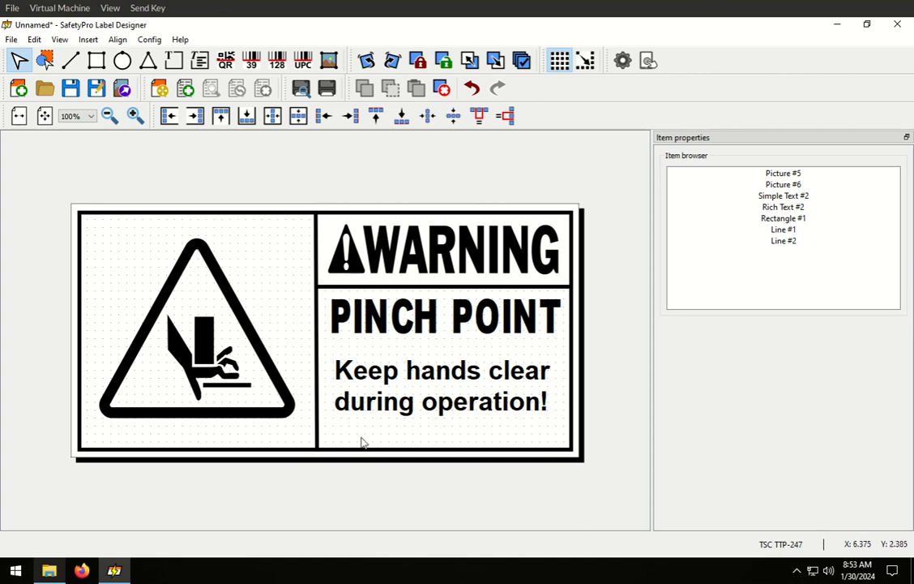
{"action": "left_click", "coordinate": [474, 252]}
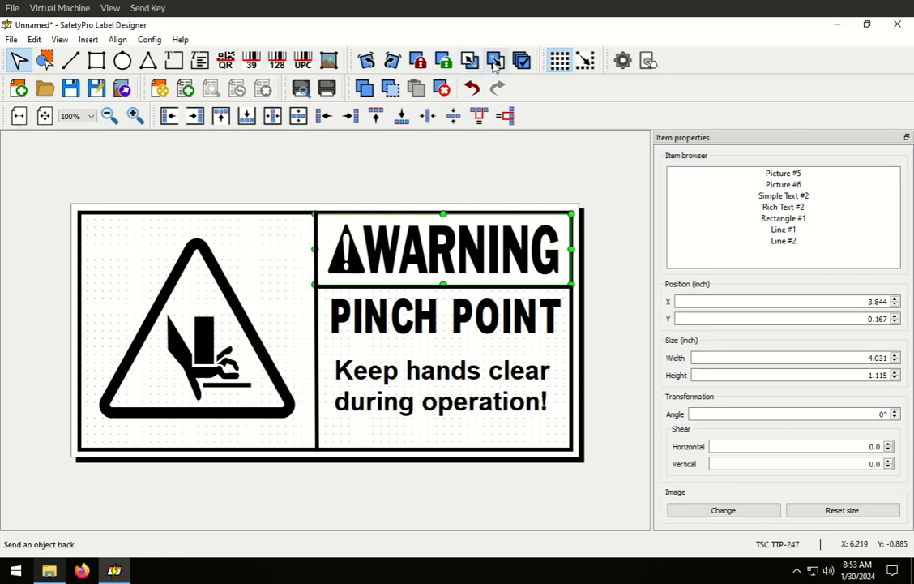
{"action": "left_click", "coordinate": [455, 182]}
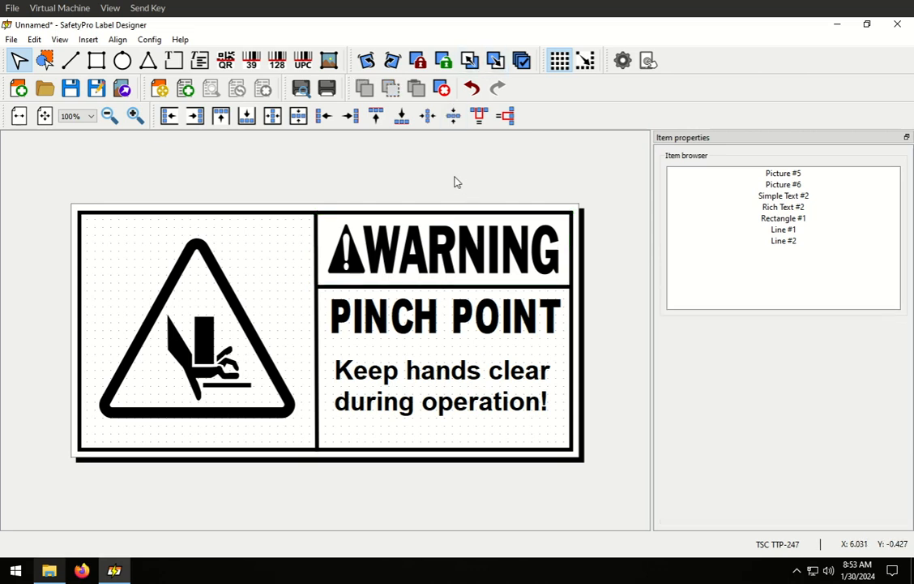